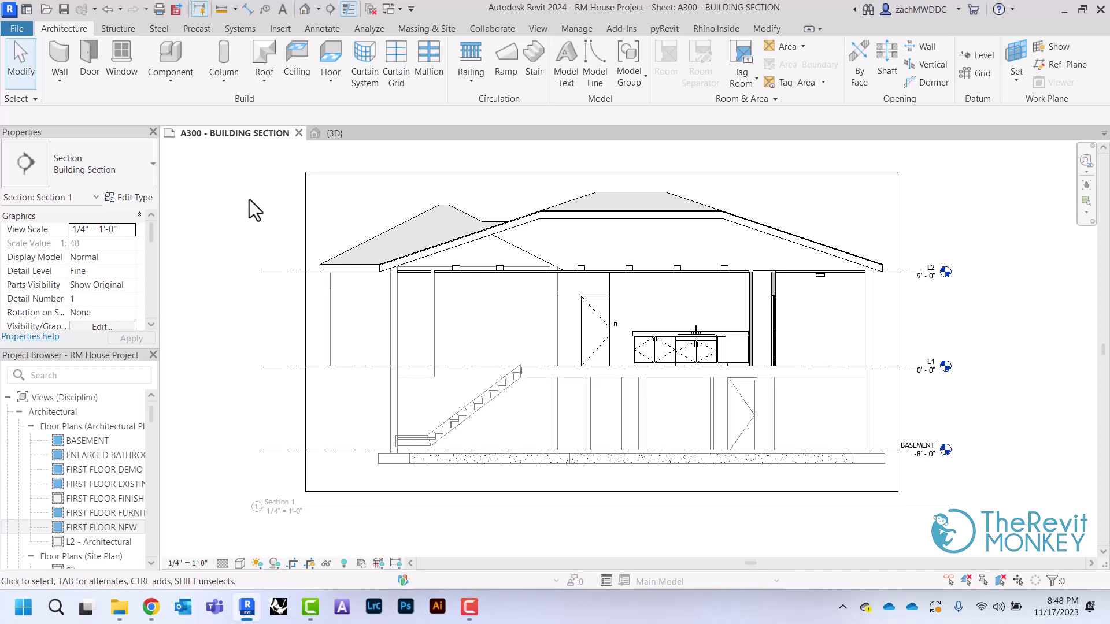
Pull the left ends of the level lines across the section view to the right edge of its crop boundary
left_click(269, 273)
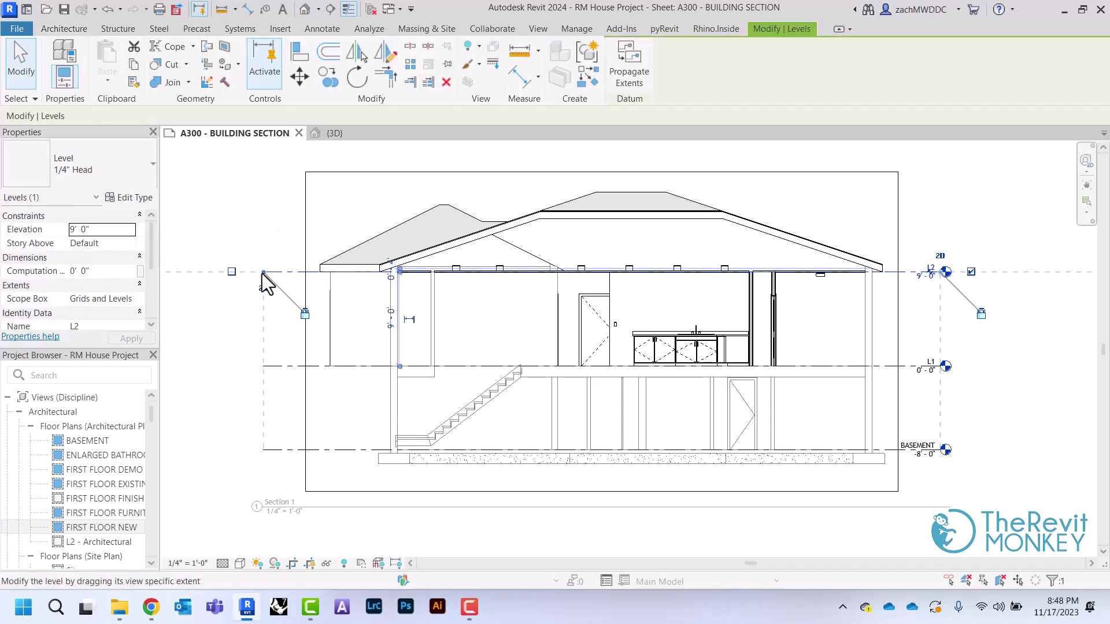
mouse_move(263, 272)
left_mouse_down()
mouse_move(408, 287)
mouse_move(650, 267)
mouse_move(860, 286)
mouse_move(897, 277)
left_mouse_up()
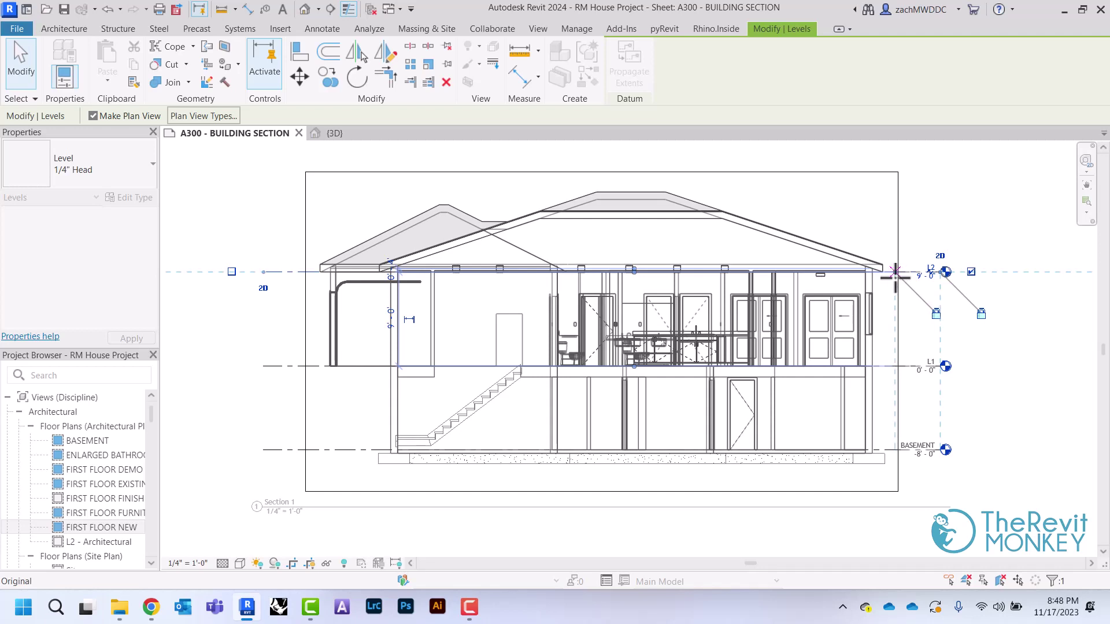
left_click_drag(896, 272, 896, 272)
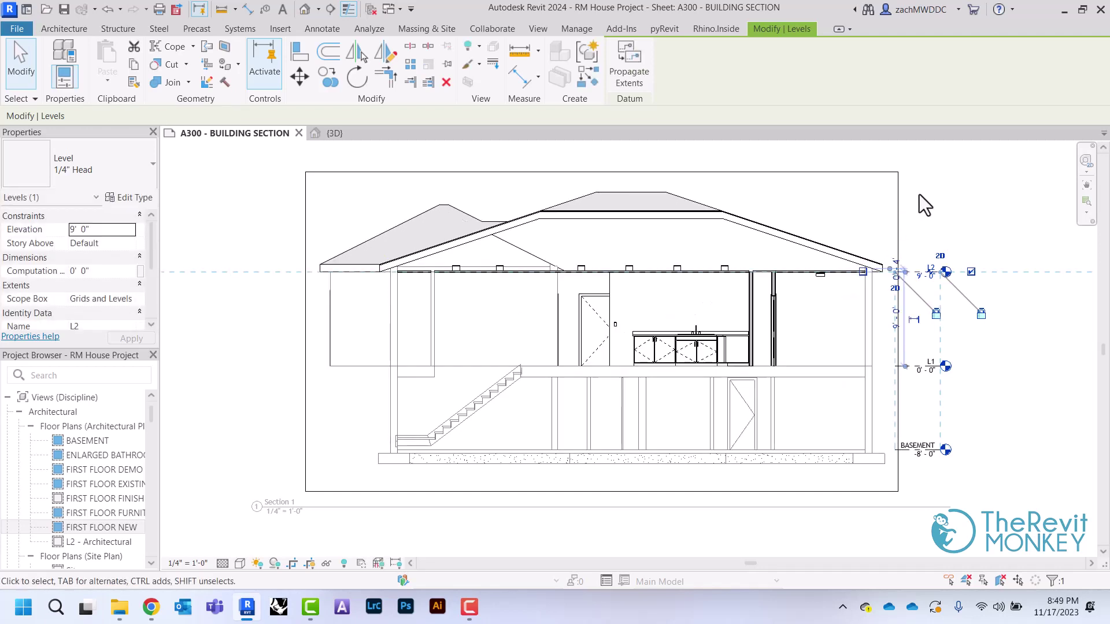
left_click(929, 232)
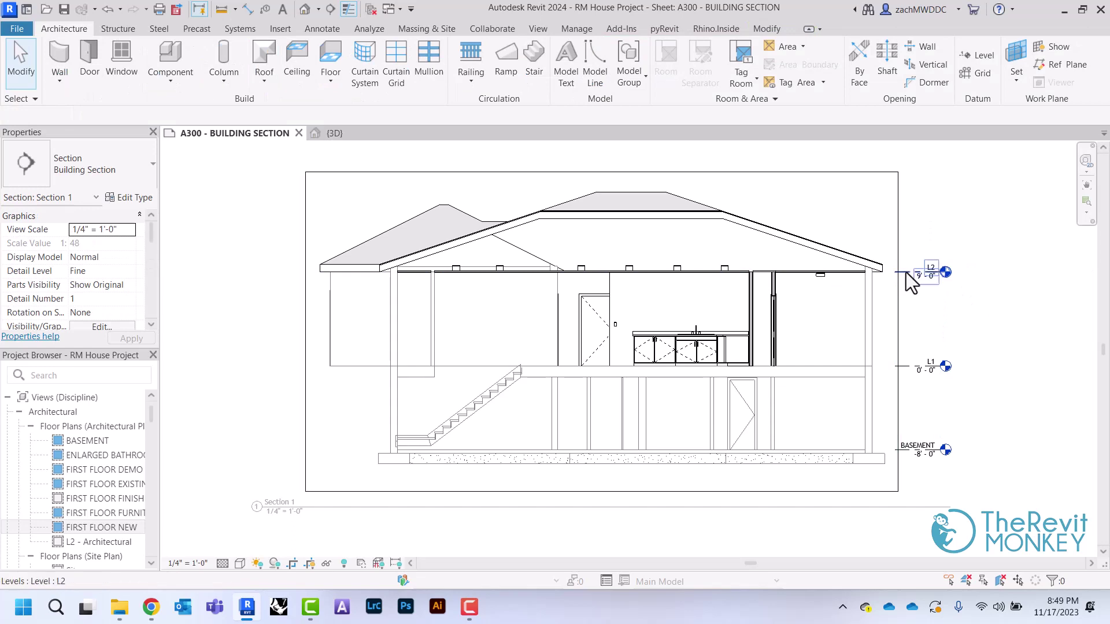
Move the level heads of L2, L1 and BASEMENT slightly farther out from the building section
left_click(925, 271)
scroll(940, 278, "up", 2)
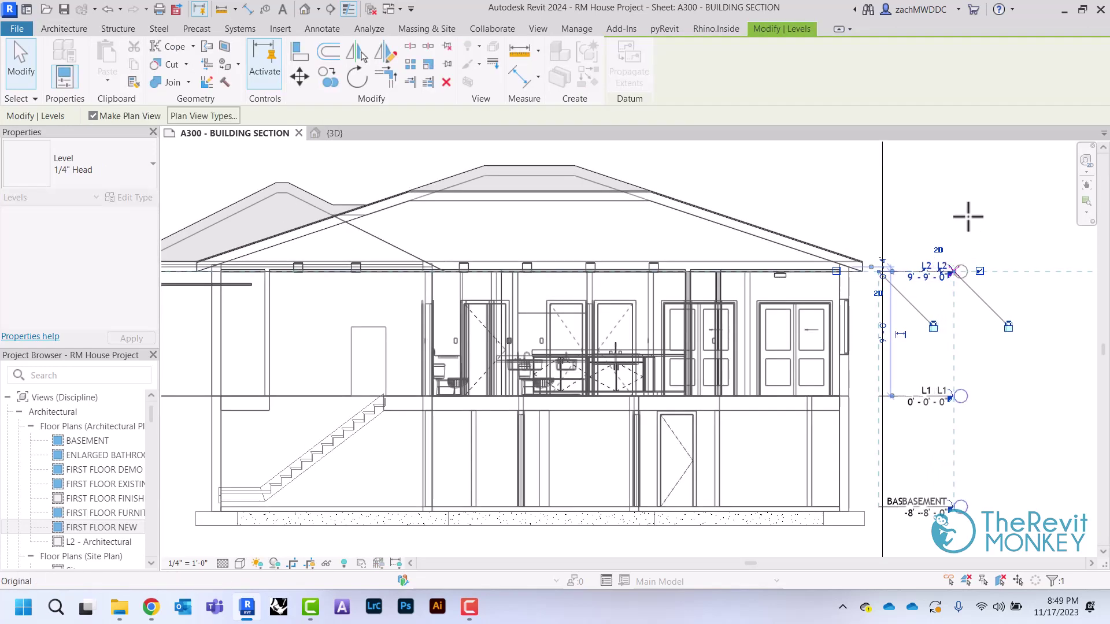
left_click(968, 218)
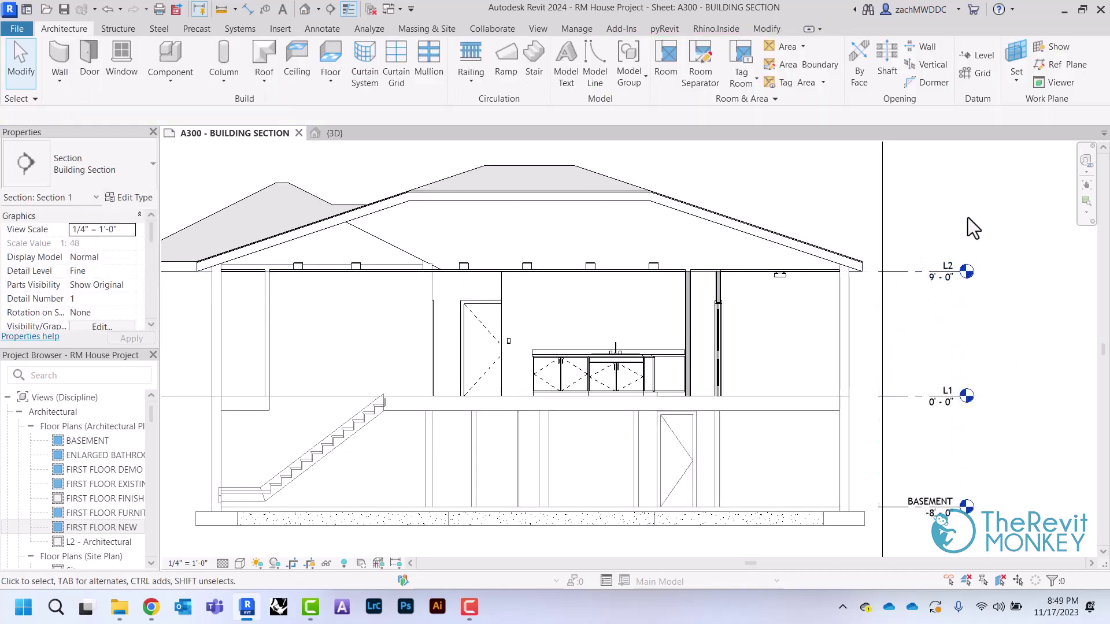
Shorten the left ends of the level lines so they start just outside the section's right crop edge
left_click(903, 271)
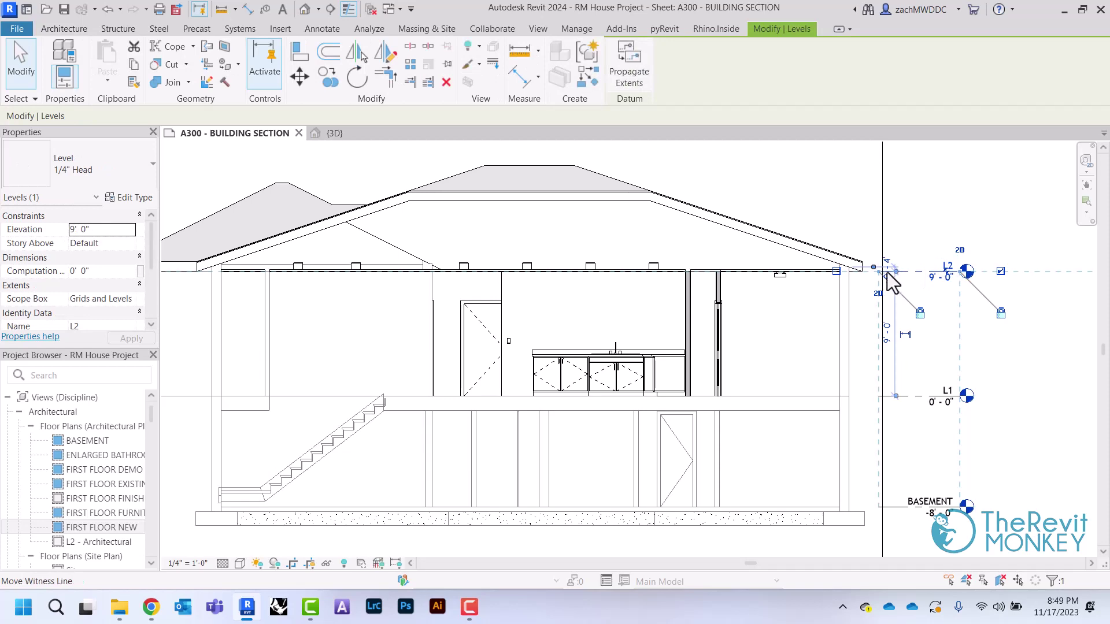
scroll(891, 282, "up", 3)
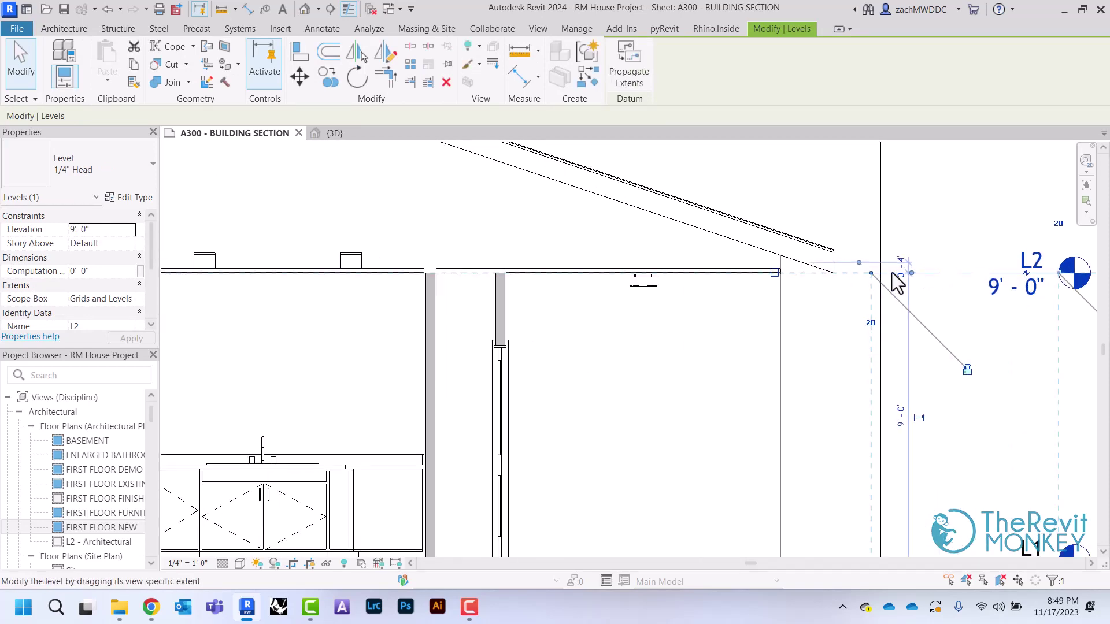
left_click_drag(871, 273, 889, 273)
left_click(933, 199)
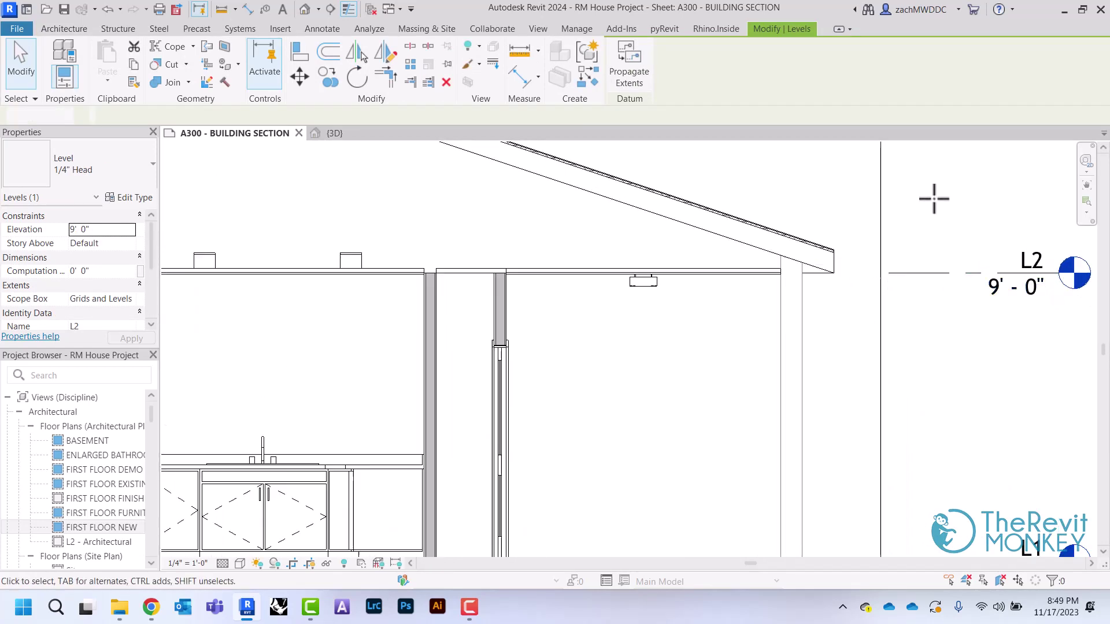
scroll(923, 210, "down", 1)
scroll(887, 245, "down", 2)
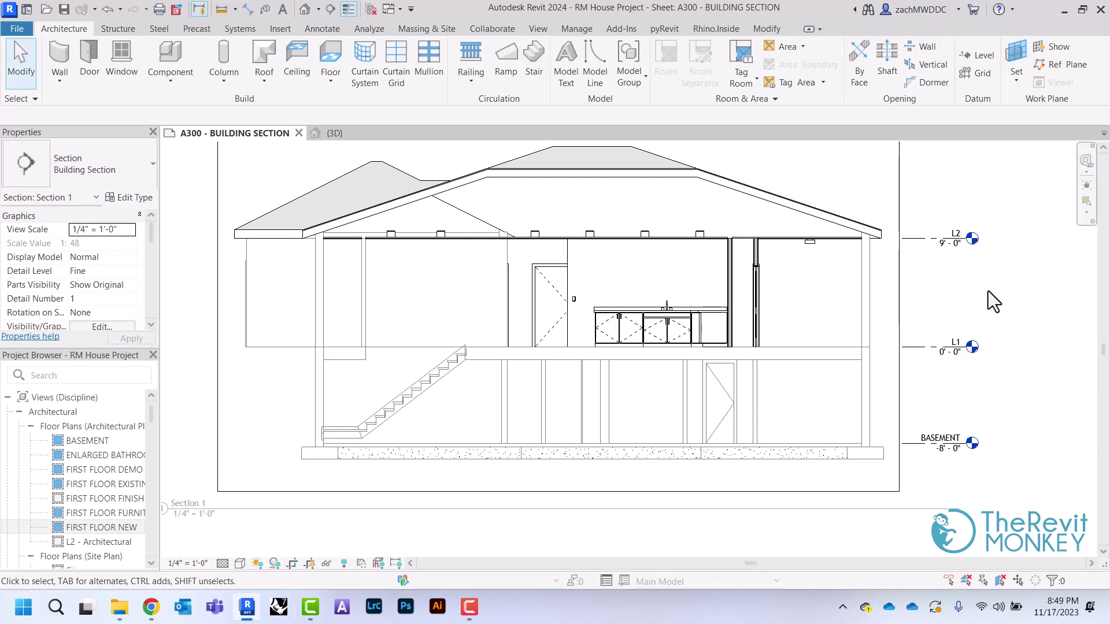
Start a filled region and duplicate the Diagonal Up type as a new type named Earth
left_click(323, 29)
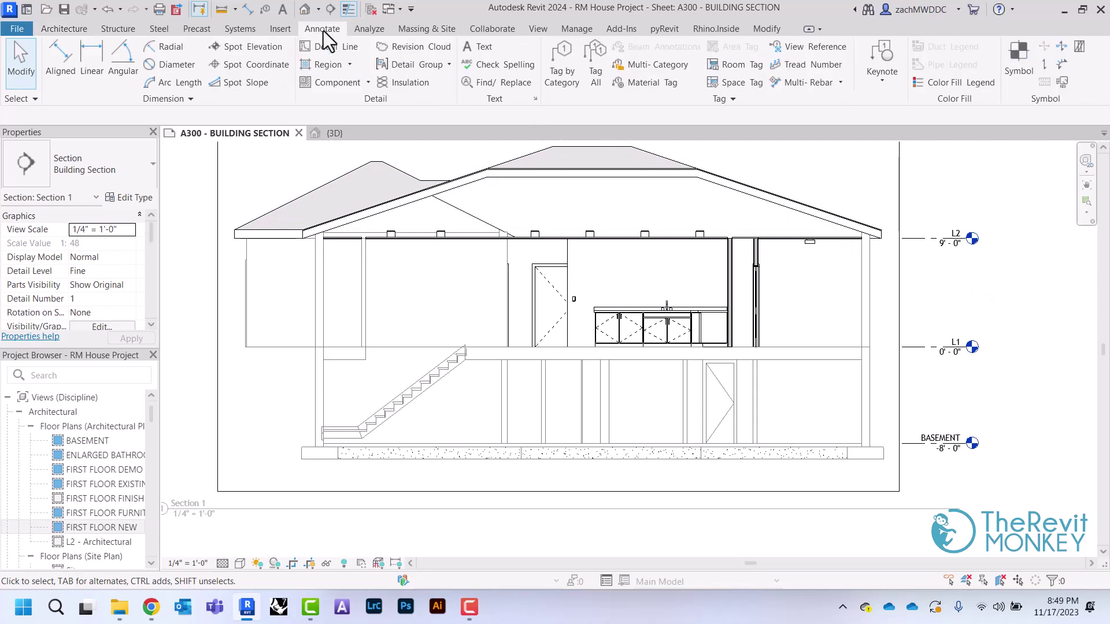
left_click(328, 68)
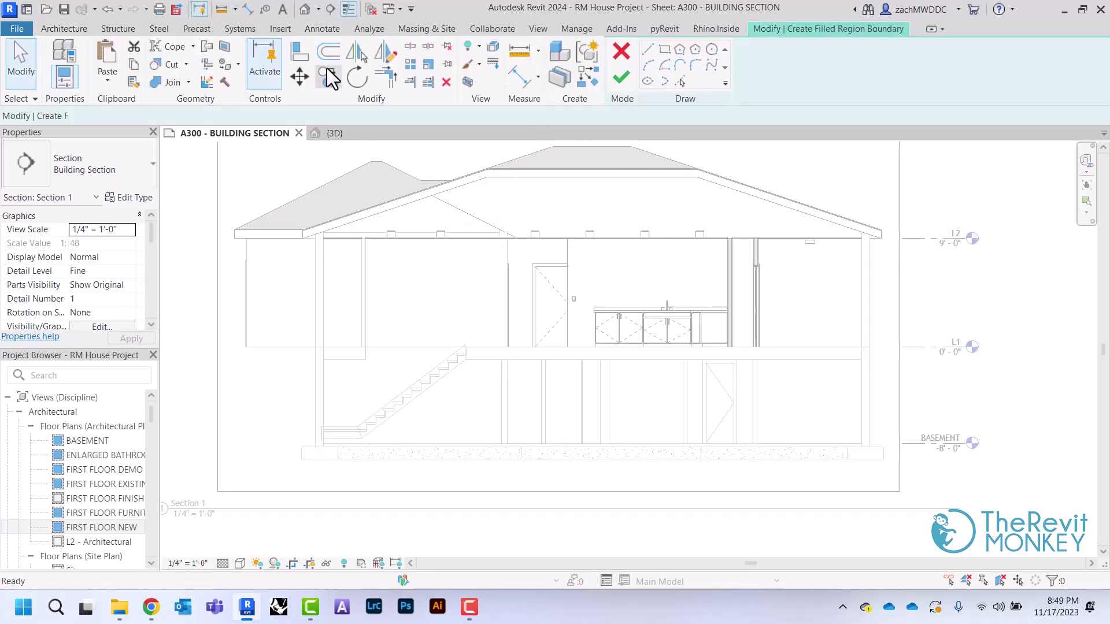
left_click(130, 164)
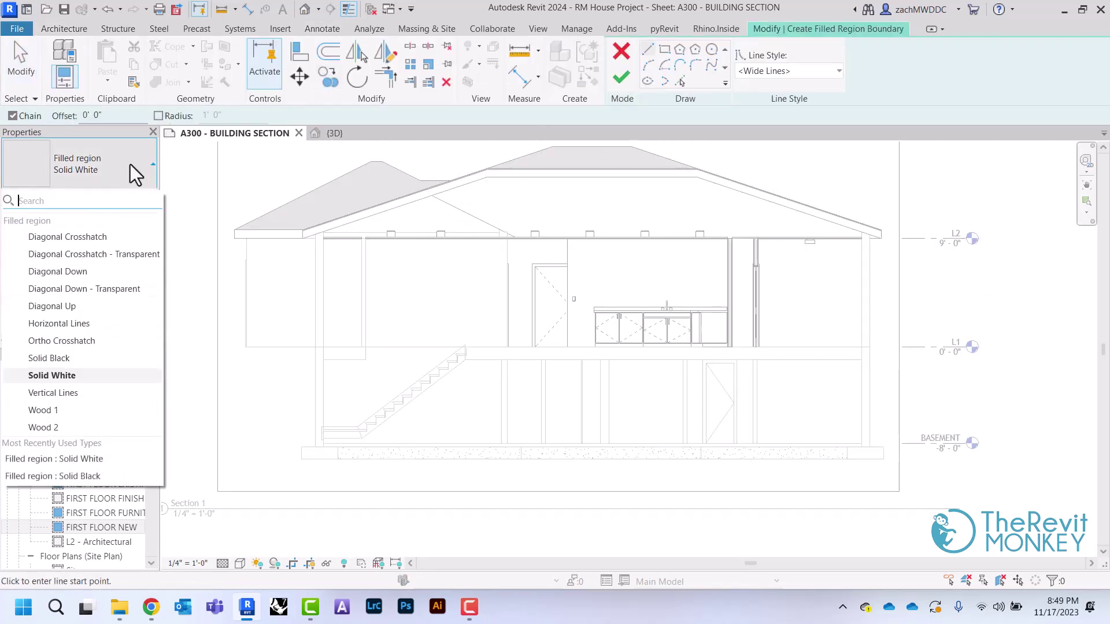
left_click(93, 310)
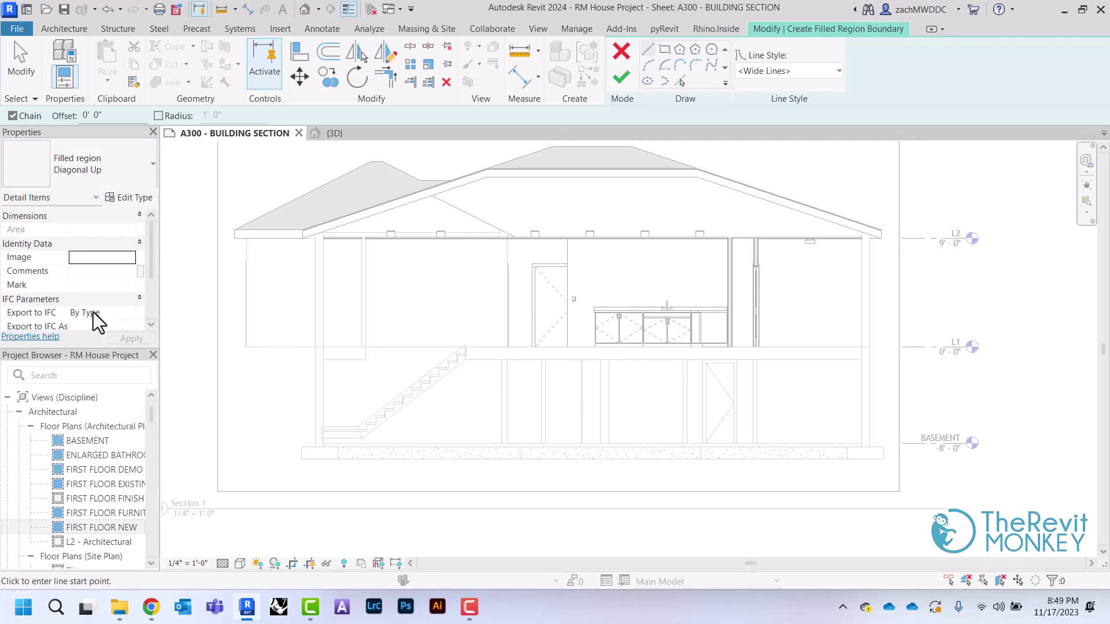
left_click(139, 207)
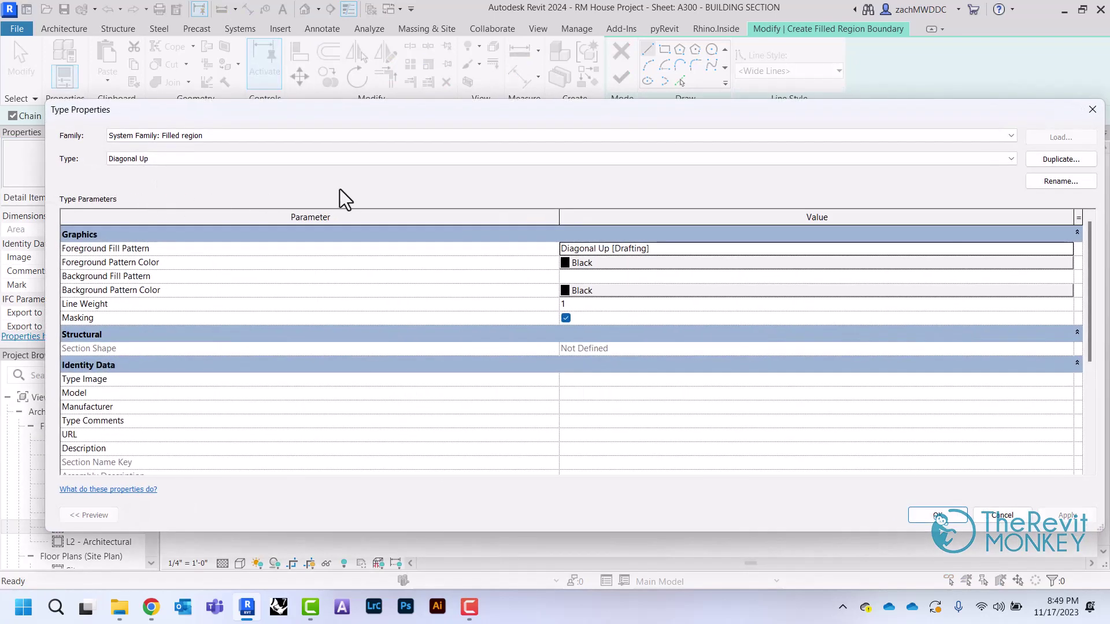
left_click(1061, 159)
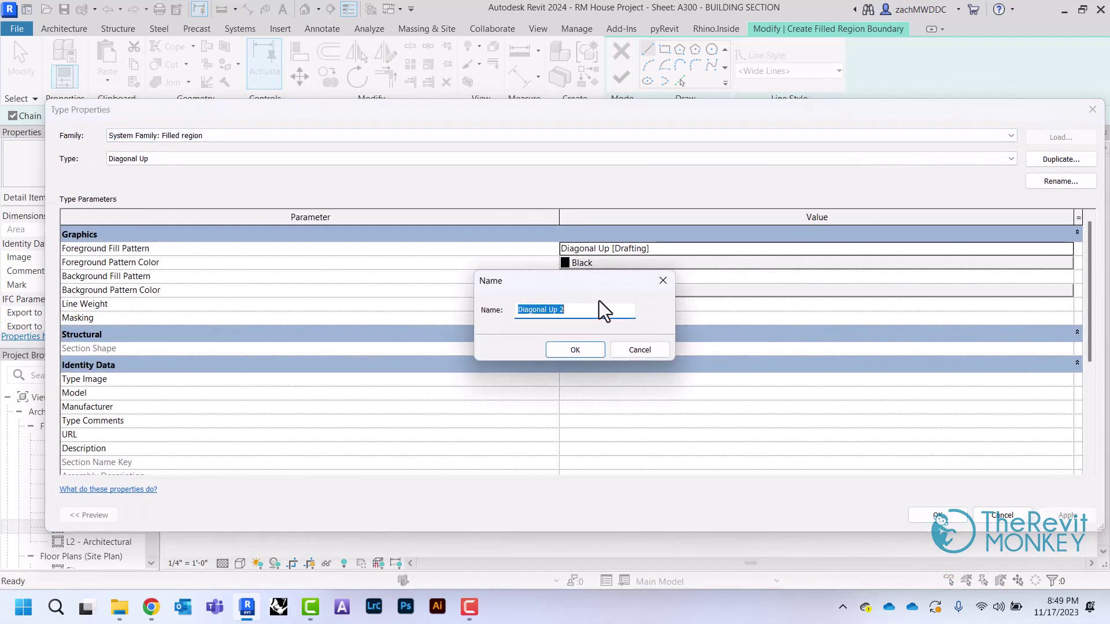
key("BackSpace")
key("BackSpace")
key("BackSpace")
key("BackSpace")
key("BackSpace")
key("BackSpace")
key("BackSpace")
key("BackSpace")
key("BackSpace")
key("BackSpace")
key("BackSpace")
key("BackSpace")
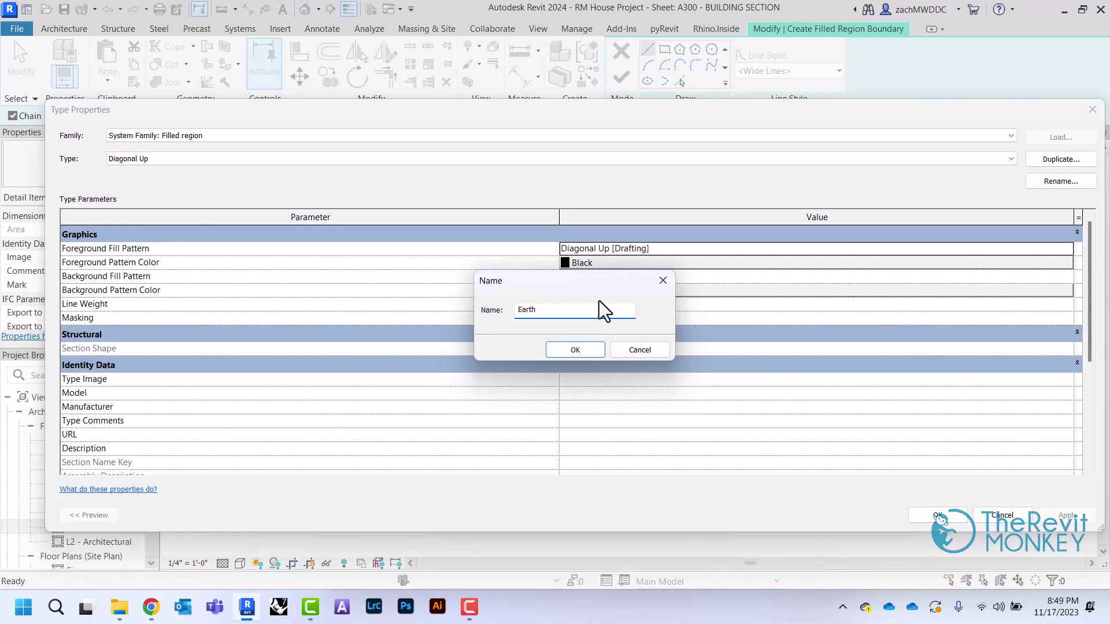
left_click(569, 350)
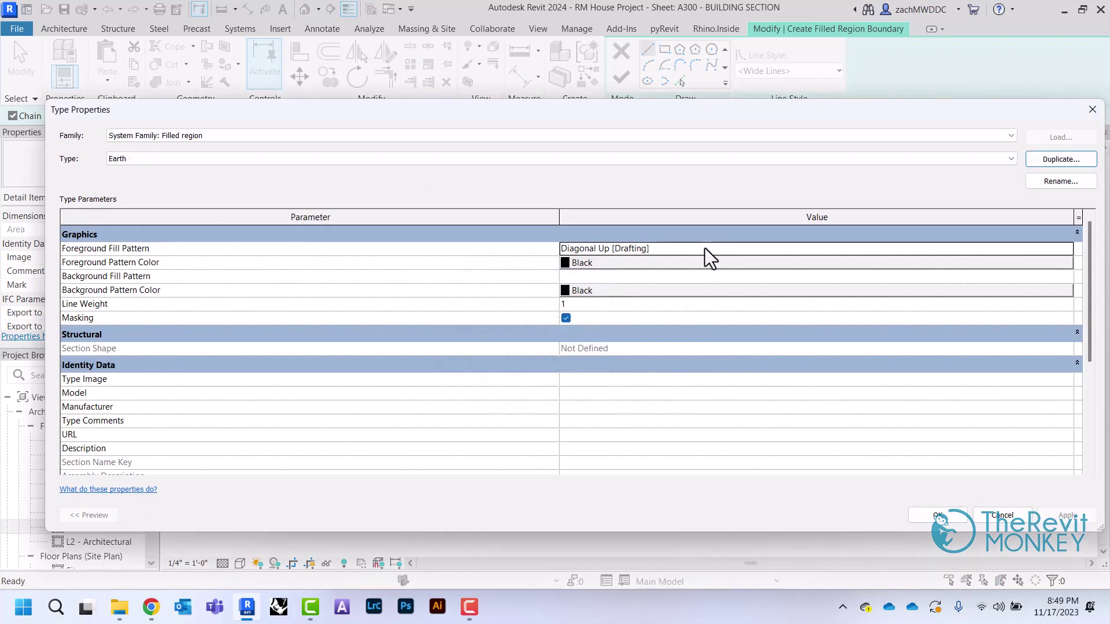
Set the Earth type's foreground fill pattern to the Earth drafting pattern and accept the type properties
left_click(722, 248)
left_click(1068, 248)
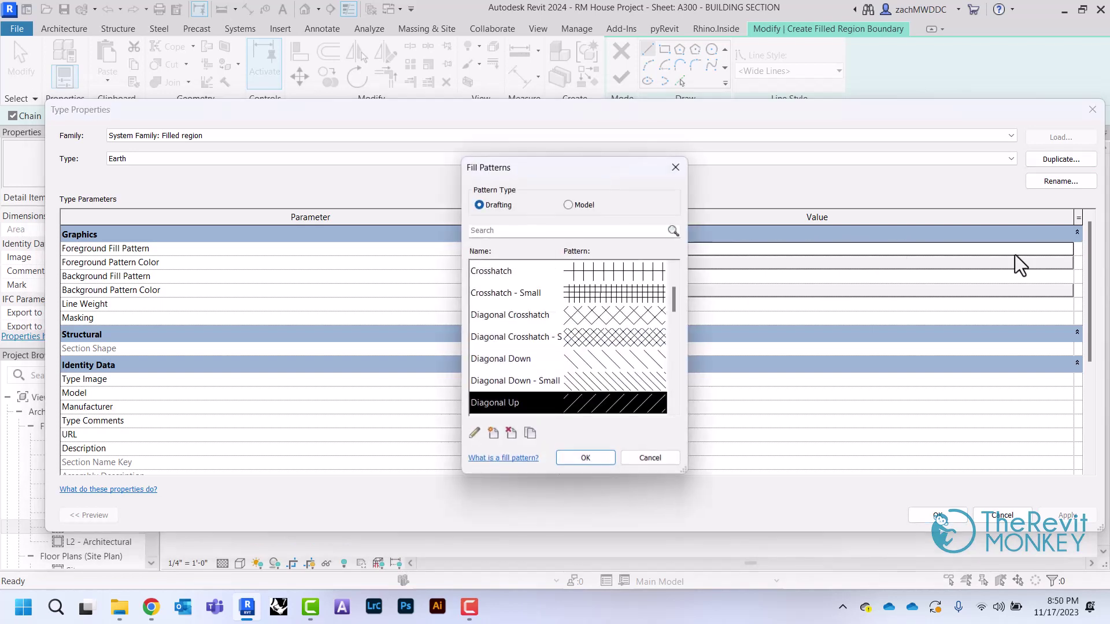
scroll(535, 313, "down", 2)
left_click(535, 314)
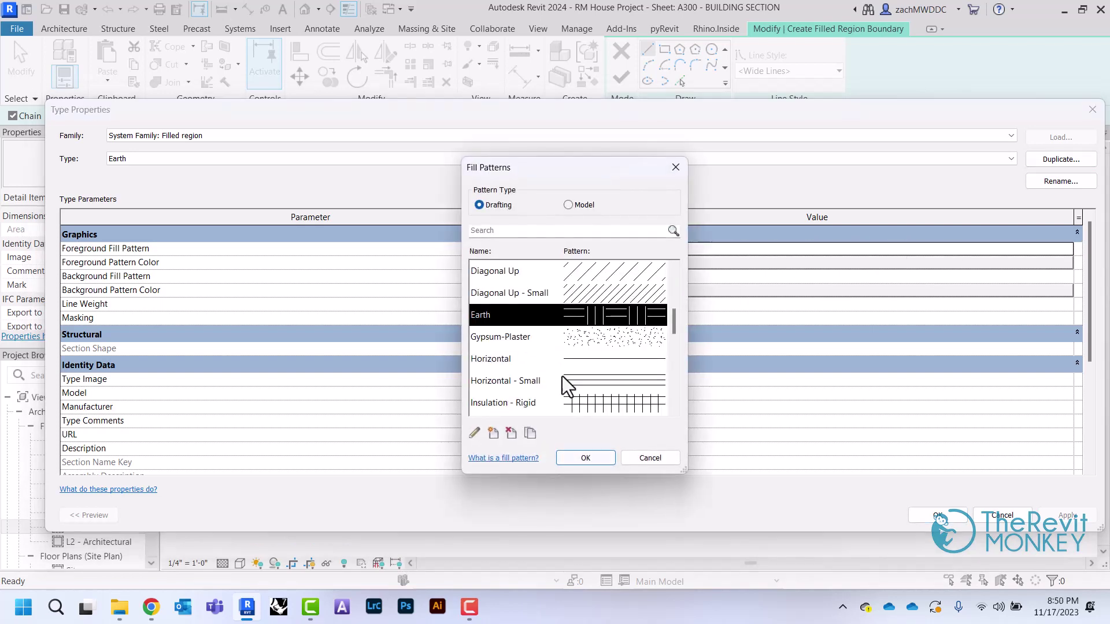
left_click(597, 458)
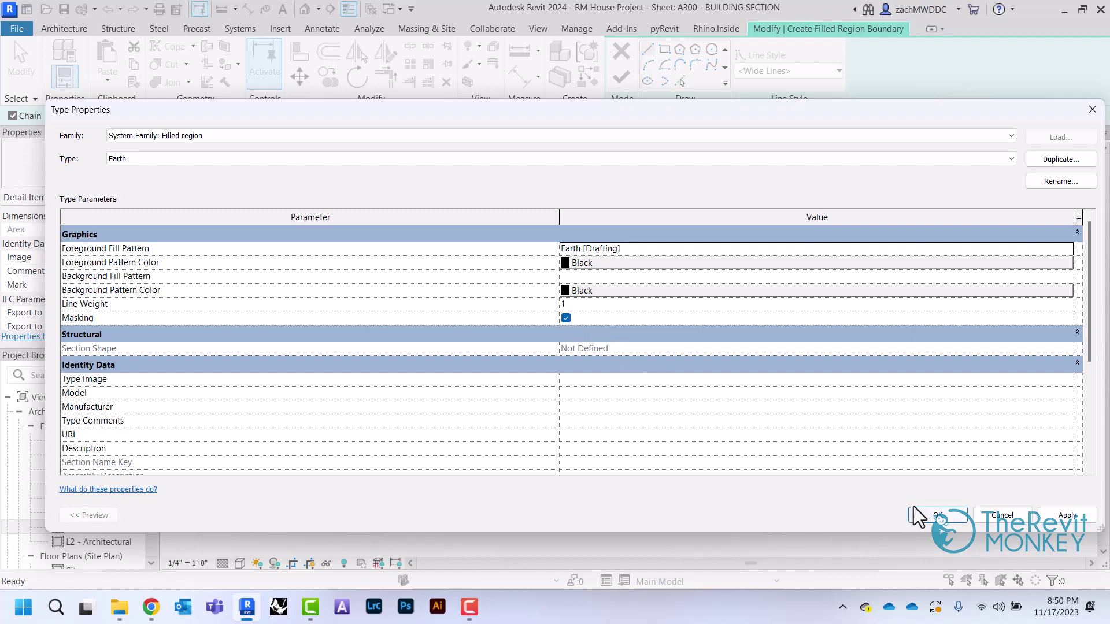
left_click(935, 517)
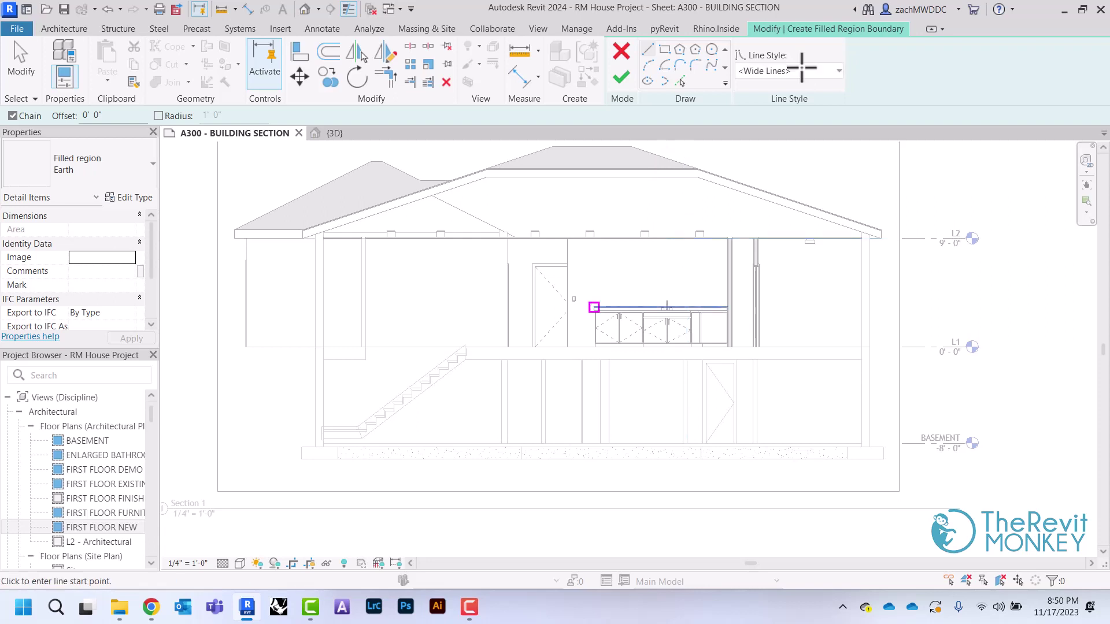
Sketch the region boundary from L1 down the left basement wall's outer face for 8'-4" and around its 3'-0" wide footing
scroll(301, 384, "up", 1)
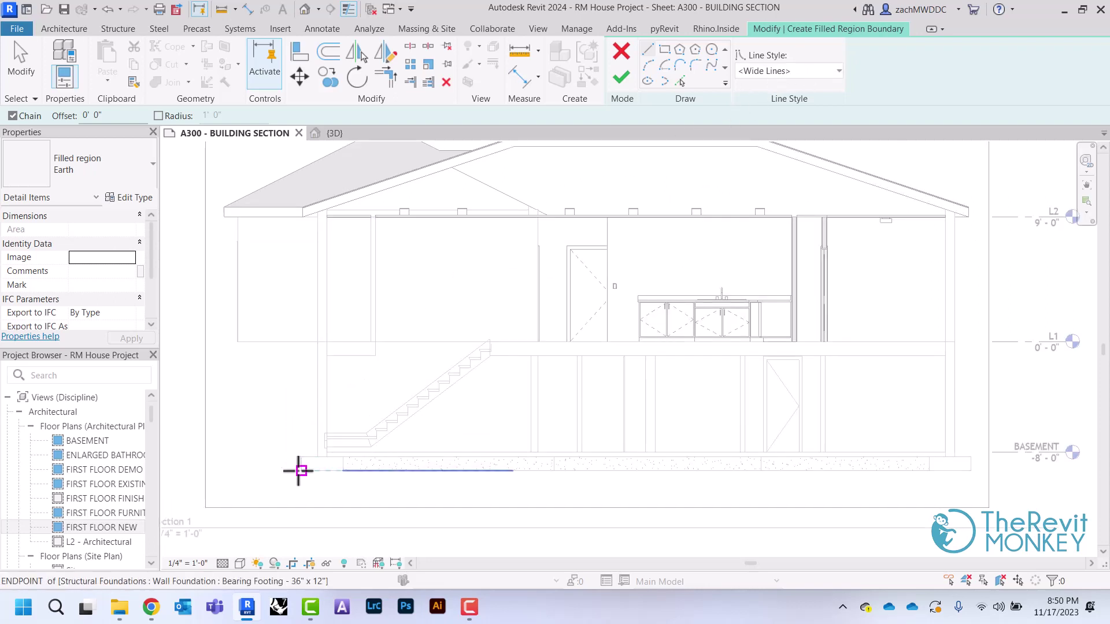
scroll(315, 342, "up", 2)
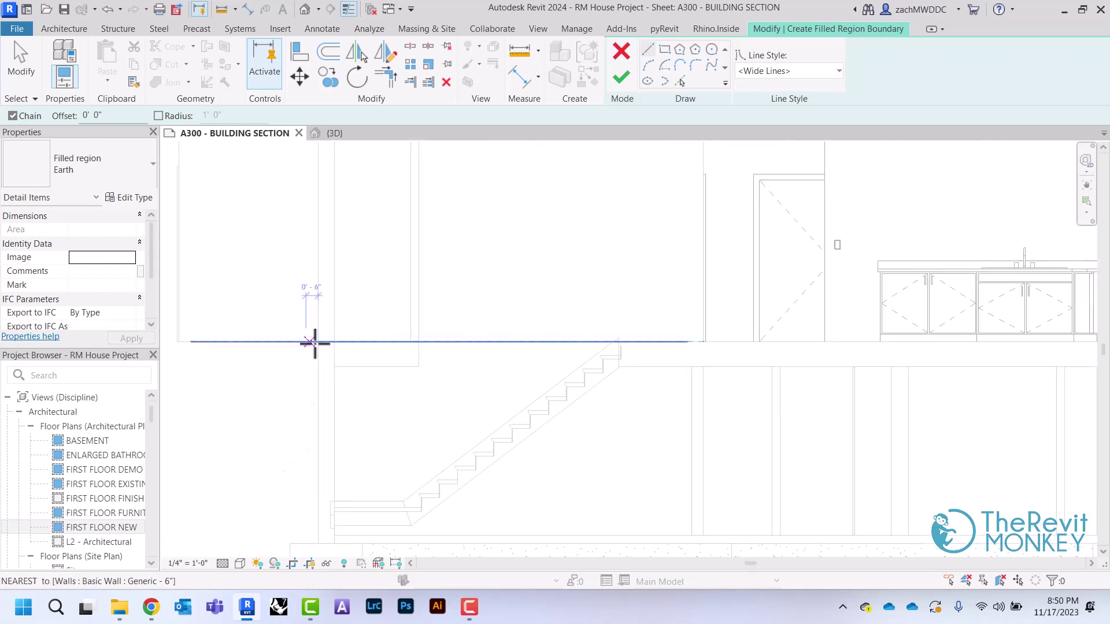
left_click(317, 342)
middle_click_drag(335, 511, 350, 305)
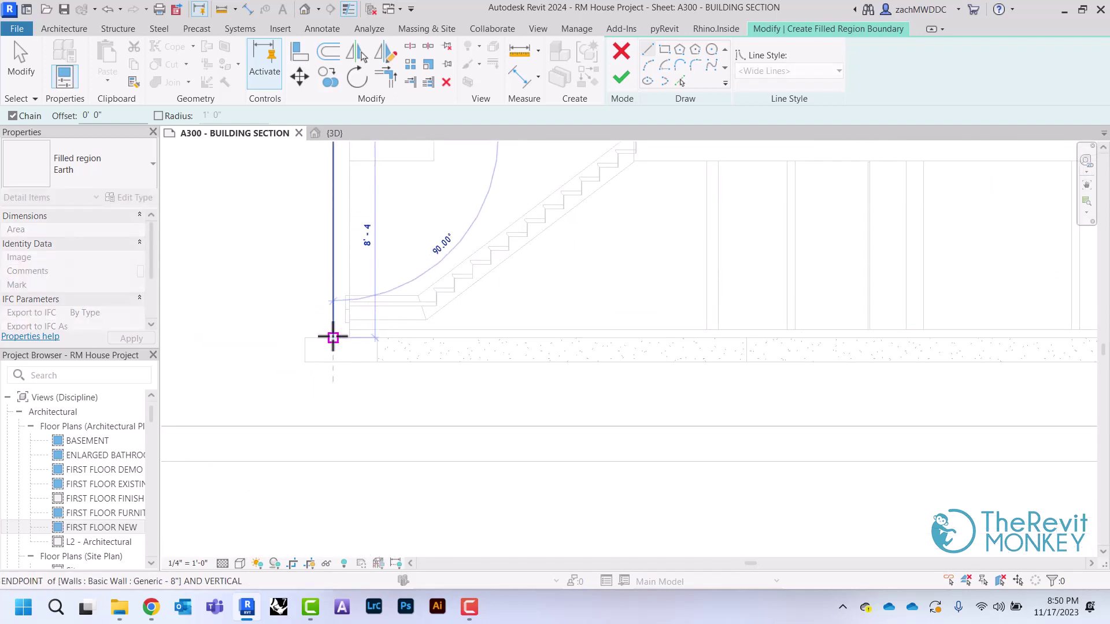
left_click(333, 337)
left_click(306, 339)
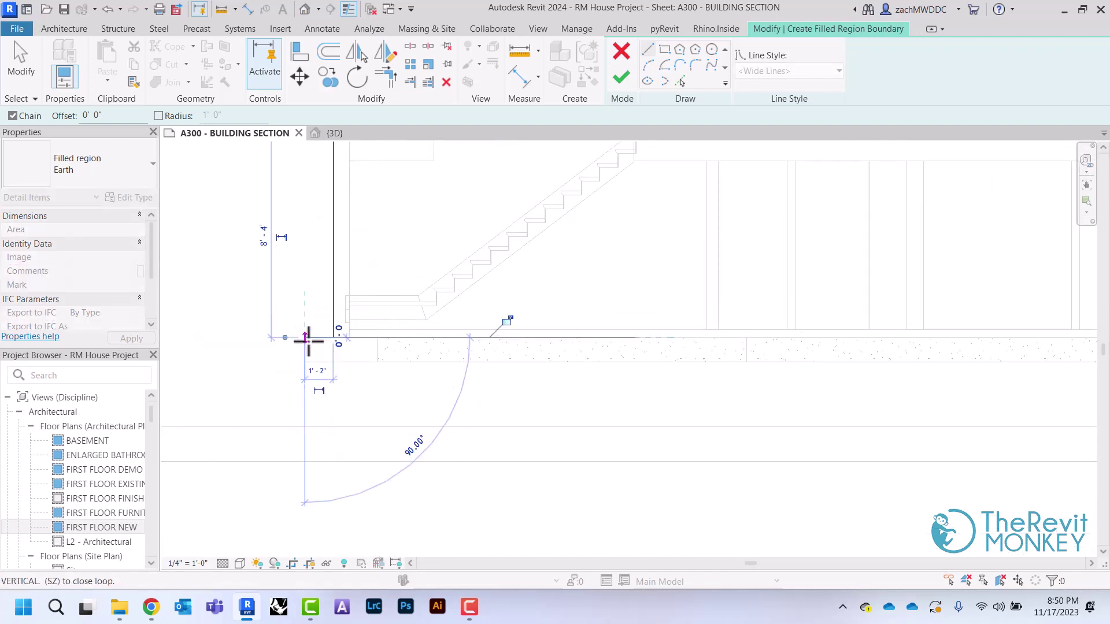
left_click(304, 361)
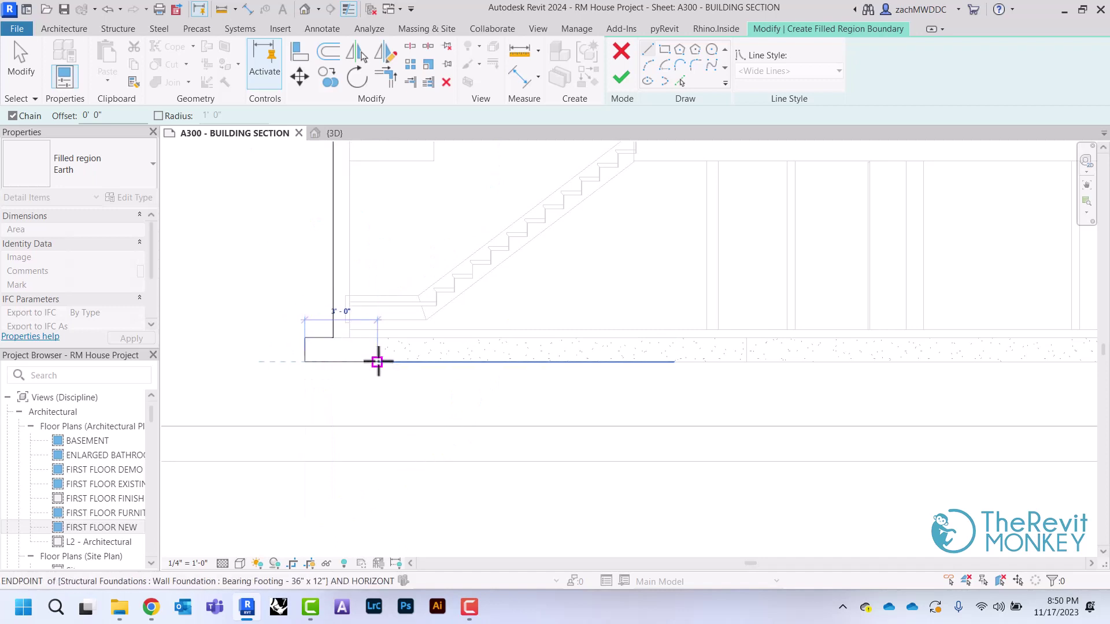
left_click(376, 362)
left_click(377, 338)
Continue the boundary 42'-4" along the underside of the basement slab and around the right footing back to the wall's outer face
middle_click_drag(590, 357, 214, 356)
middle_click_drag(633, 339, 370, 333)
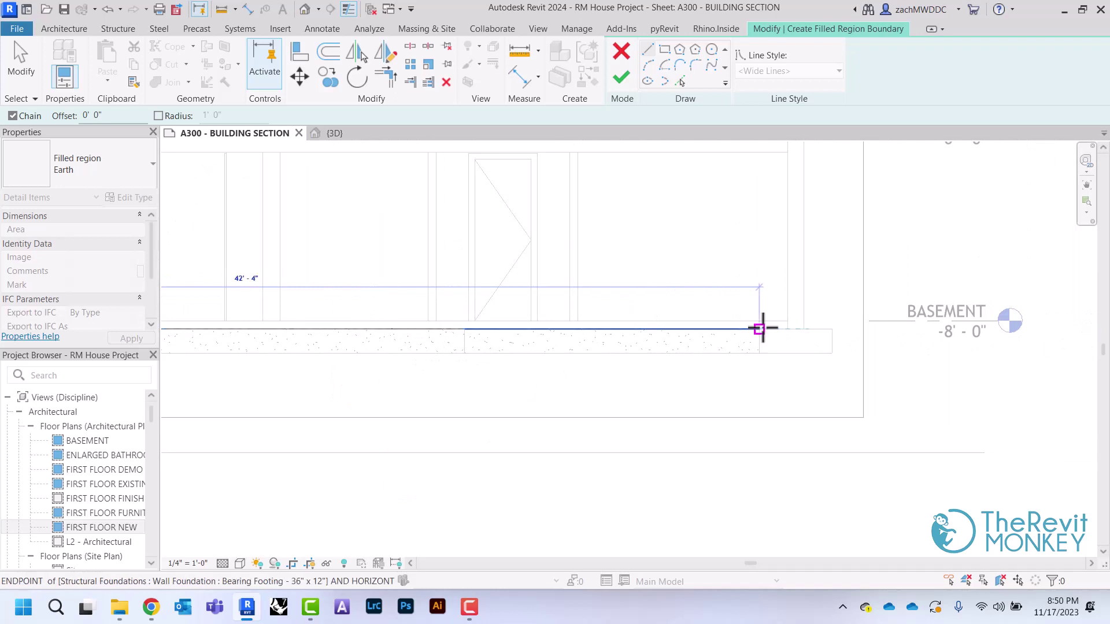
left_click(762, 329)
scroll(762, 329, "up", 1)
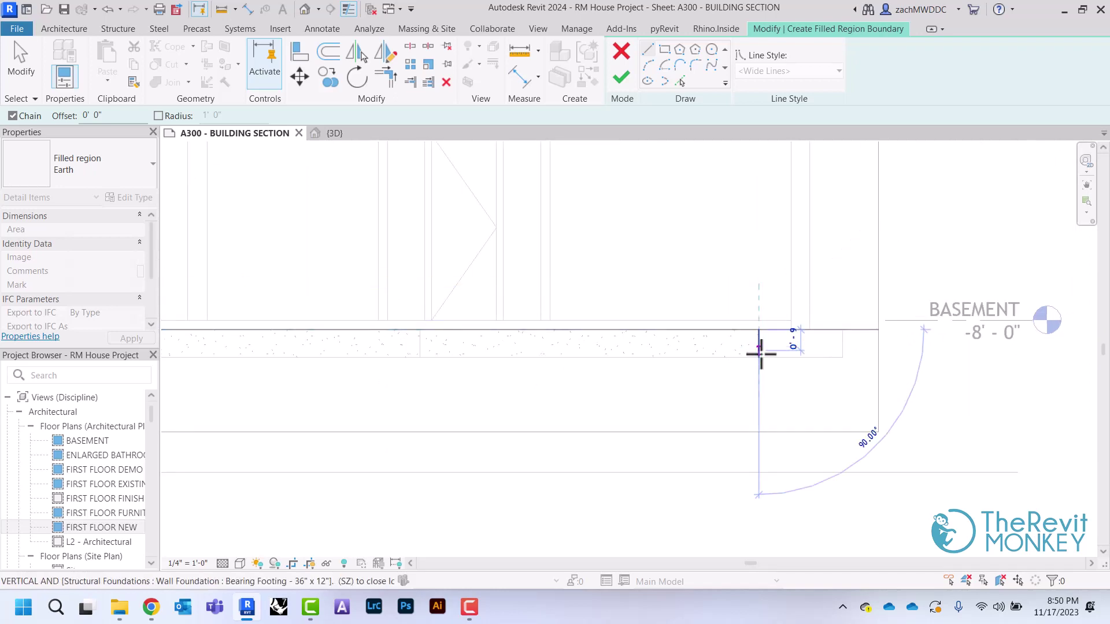
left_click(759, 357)
left_click(841, 356)
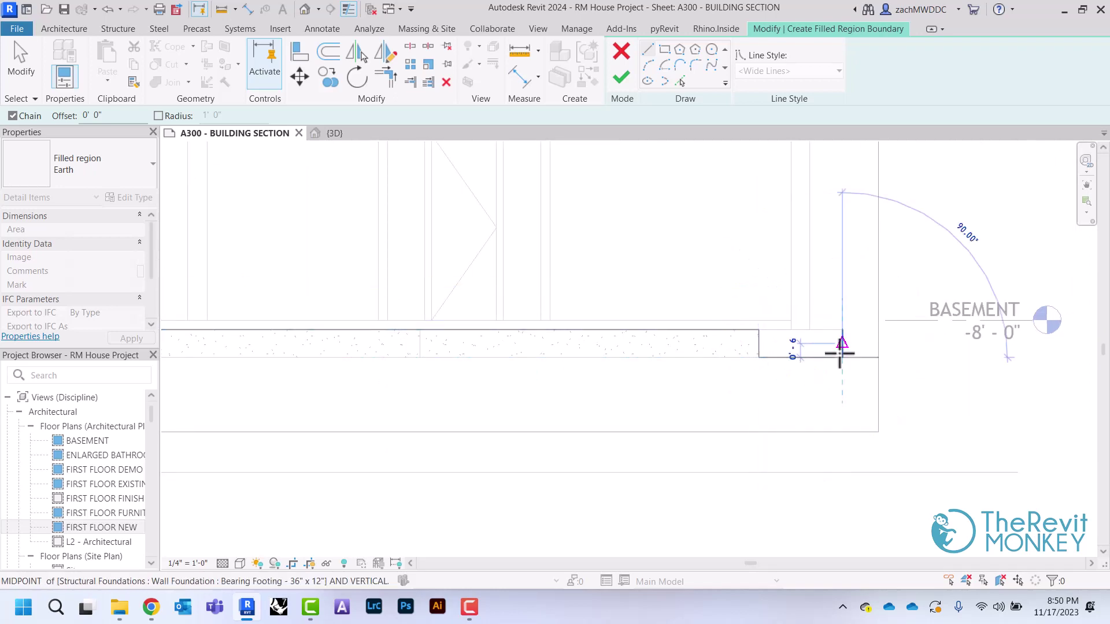
left_click(842, 331)
left_click(812, 331)
Run the boundary 8'-4" up the right wall to L1, then about 2'-9" outward past the crop edge, sloping down 5°
middle_click_drag(854, 199, 821, 317)
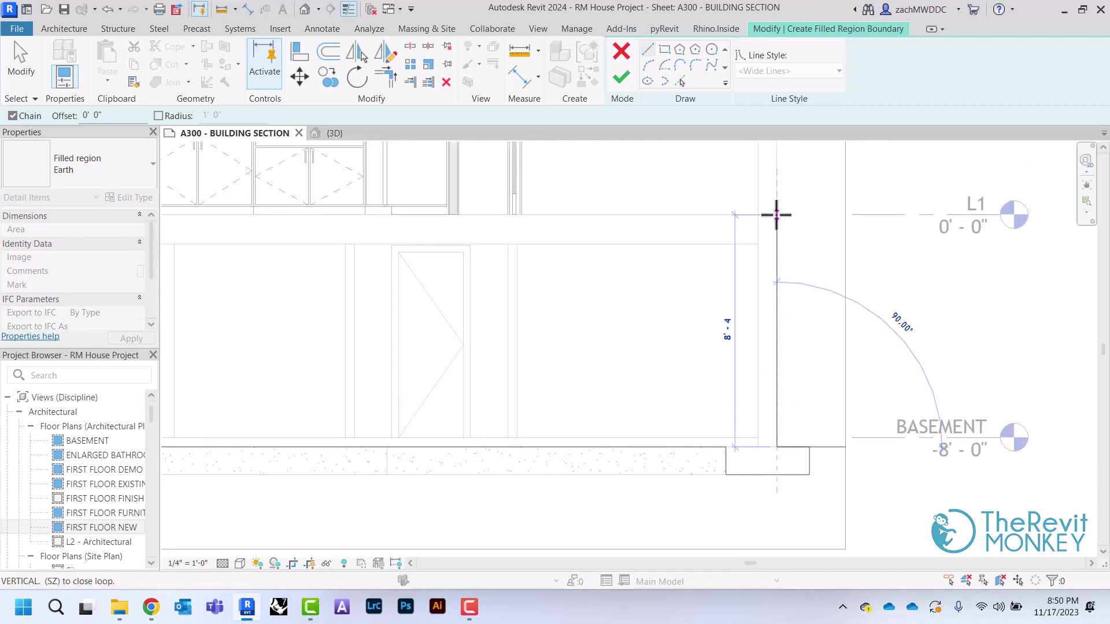
left_click(776, 214)
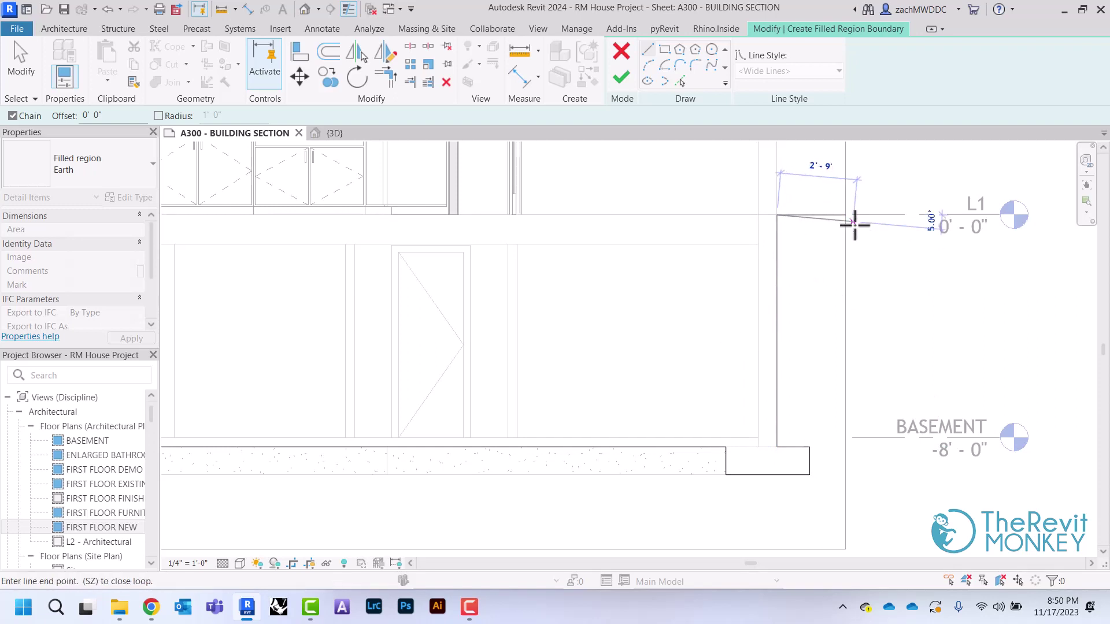
left_click(855, 224)
Run the Earth boundary vertically down to just below the crop's lower edge, then 57'-0" horizontally beneath the basement past the left crop edge
scroll(855, 224, "down", 2)
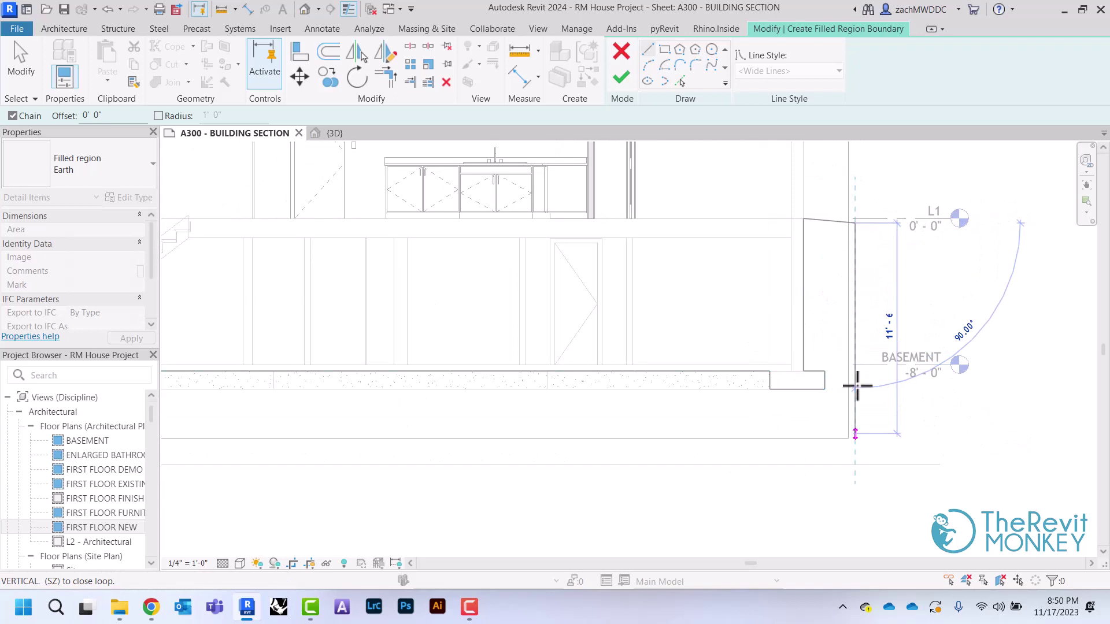
left_click(855, 442)
middle_click_drag(838, 441, 954, 405)
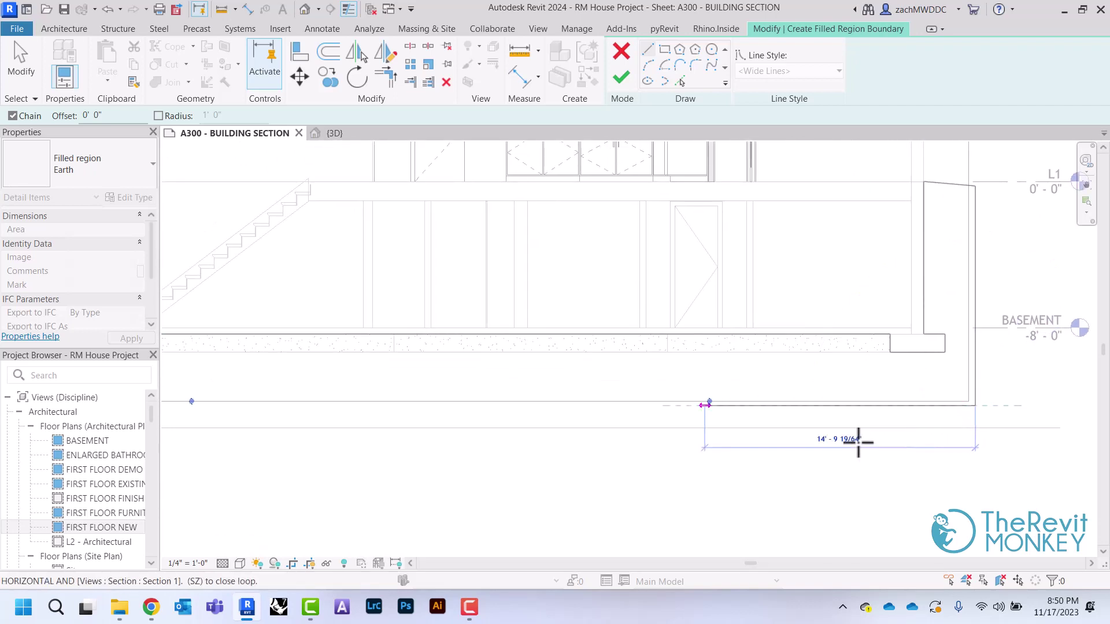
middle_click_drag(628, 414, 802, 391)
middle_click_drag(878, 463, 1067, 413)
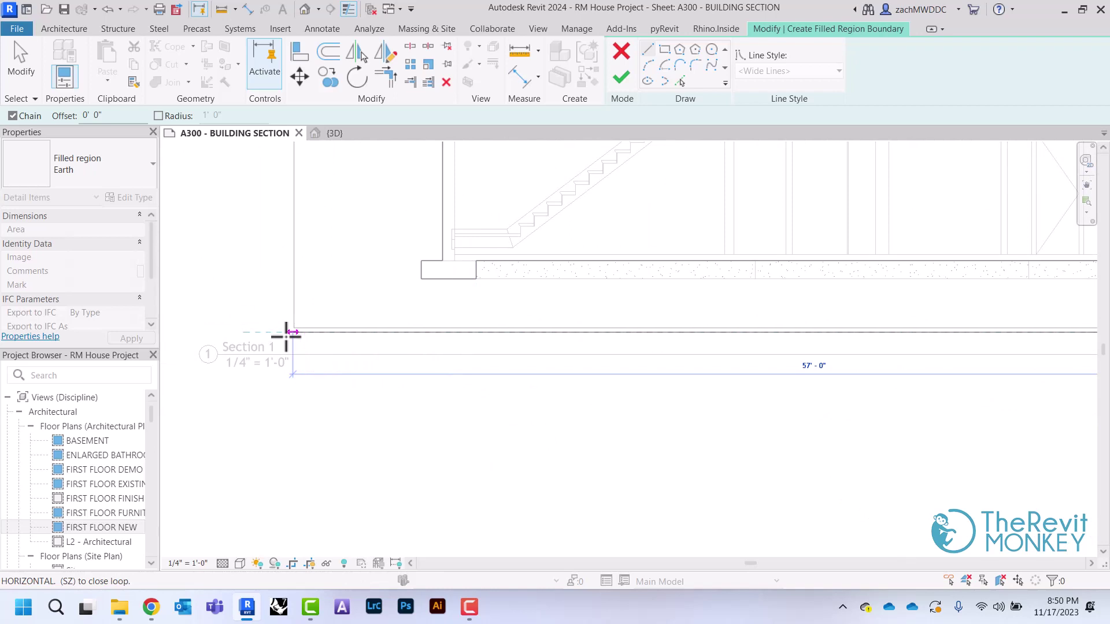
left_click(285, 334)
Draw the left vertical boundary line up from the lower corner to short of L1, just outside the crop edge, and end the chain
middle_click_drag(295, 277, 288, 347)
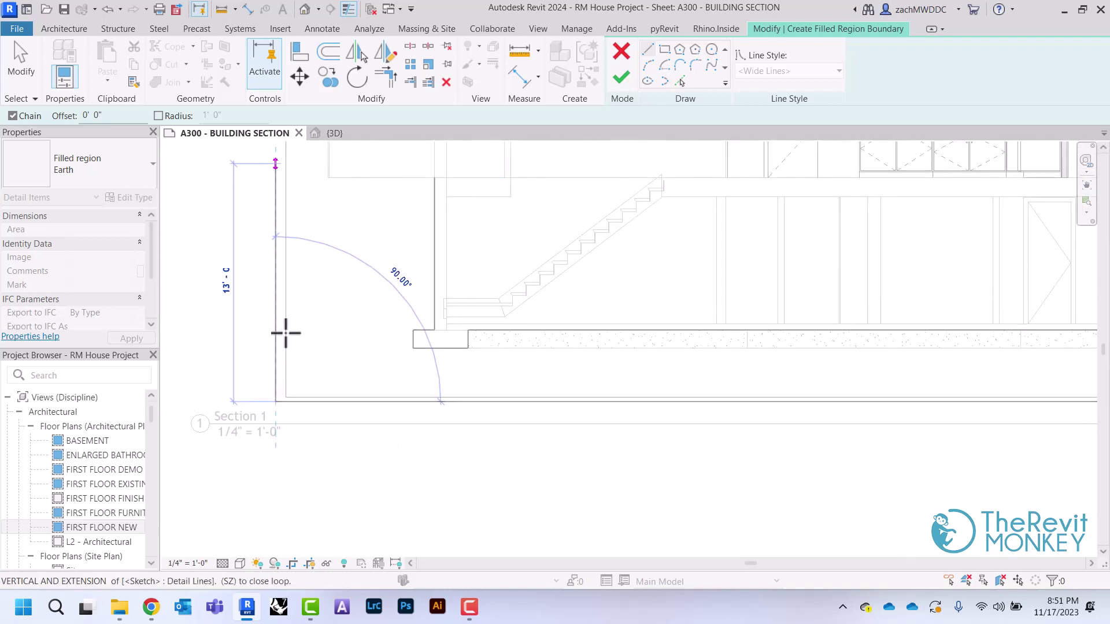
left_click(273, 207)
right_click(290, 206)
left_click(336, 214)
scroll(349, 199, "up", 2)
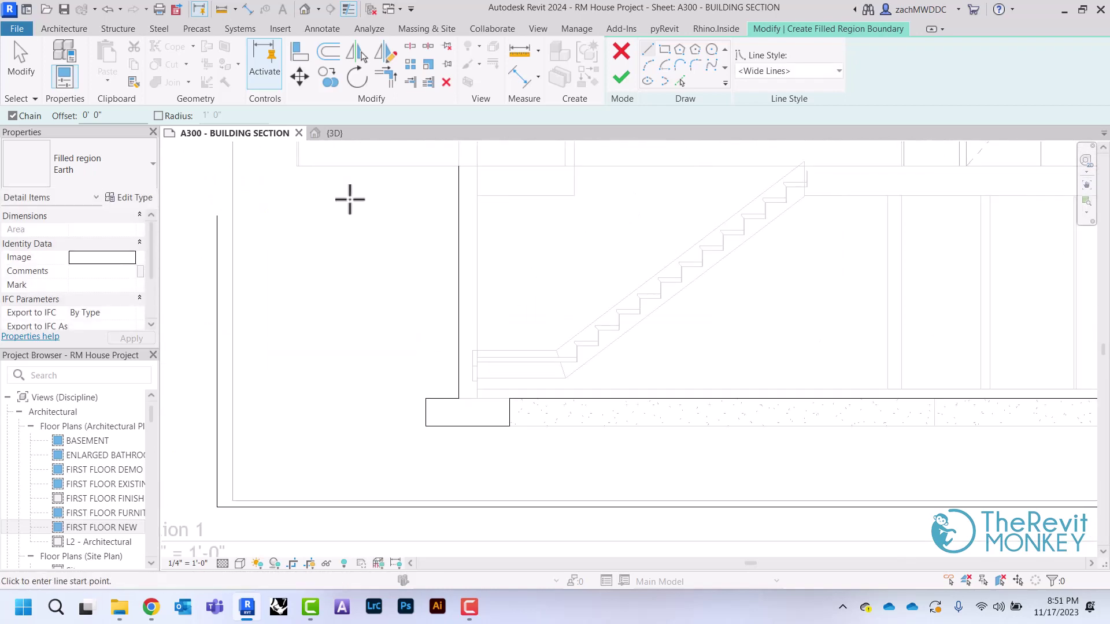
Sketch a grade line about 6'-1" long outward from the left basement wall's top, sloping down 5°
middle_click_drag(350, 198, 408, 226)
left_click(516, 195)
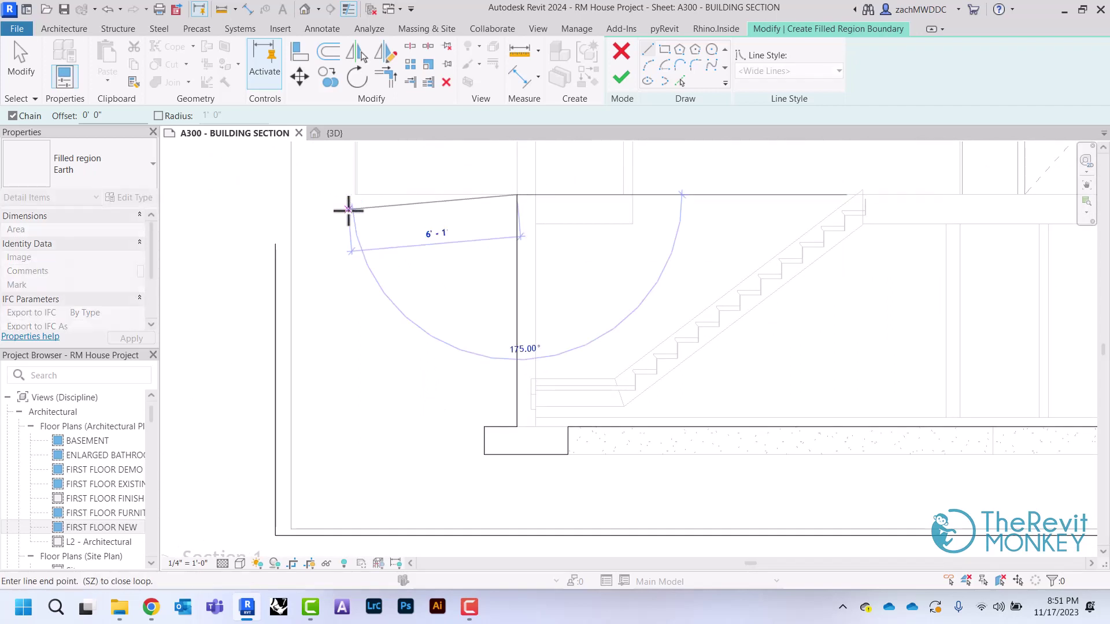
left_click(349, 211)
right_click(349, 210)
left_click(356, 219)
right_click(353, 214)
left_click(362, 221)
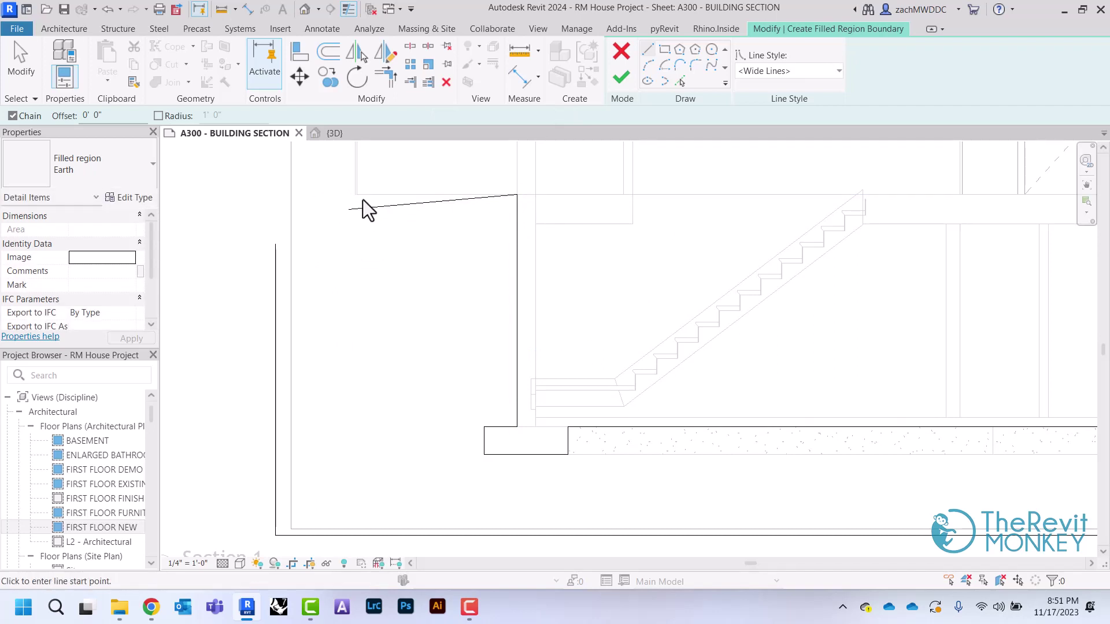
Trim the left grade line and outer vertical line to a corner, then finish the Earth filled region
left_click(386, 77)
left_click(361, 208)
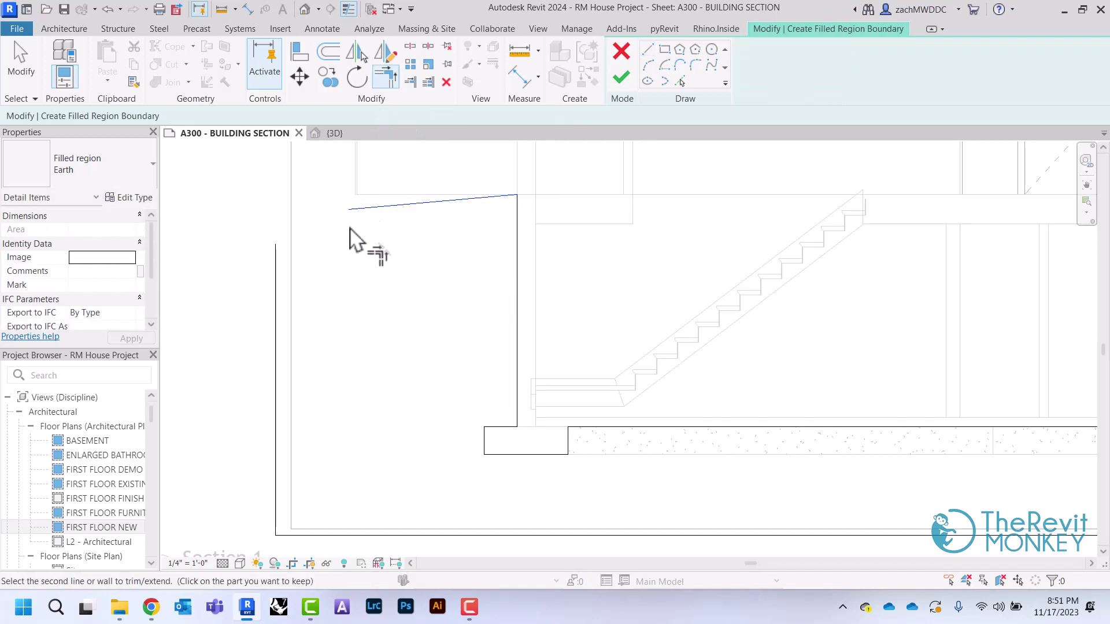
left_click(277, 292)
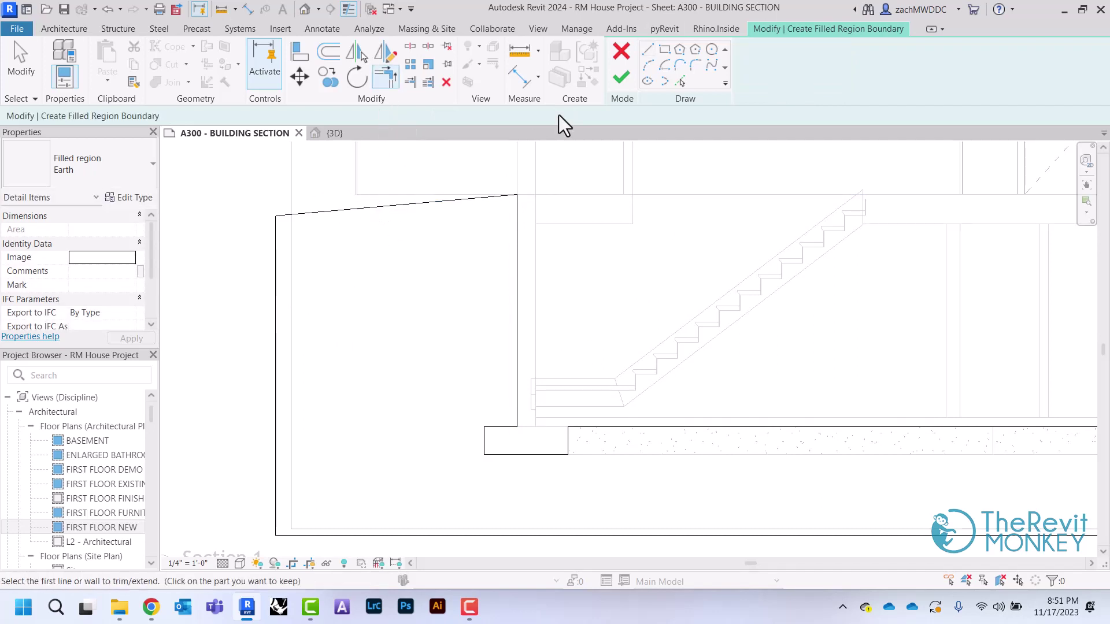
left_click(622, 77)
scroll(644, 282, "down", 3)
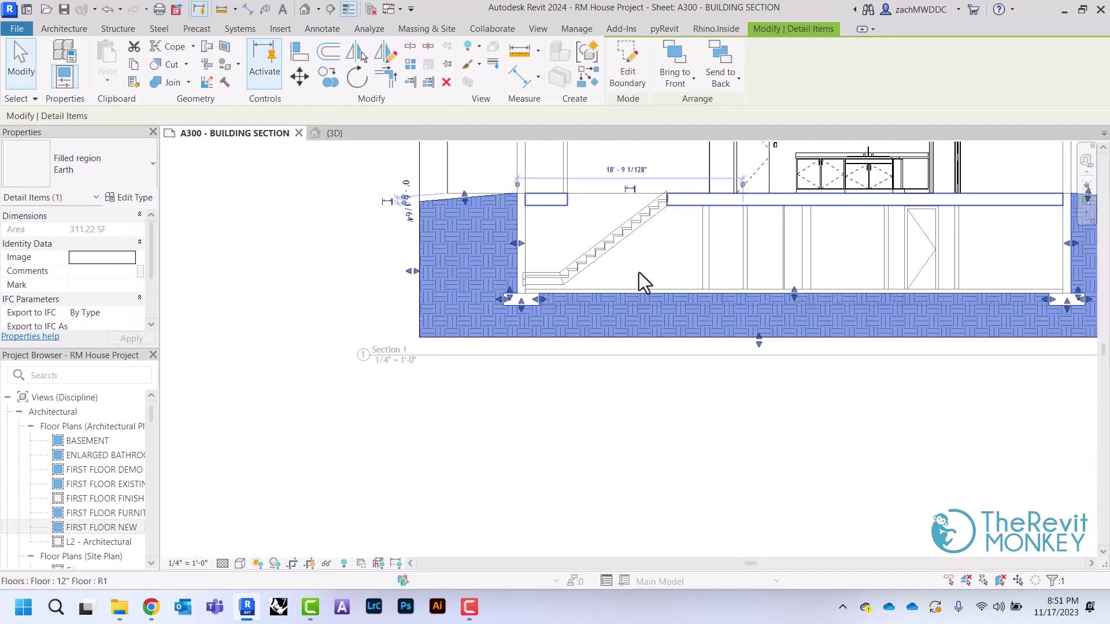
left_click(619, 406)
middle_click_drag(688, 358, 620, 406)
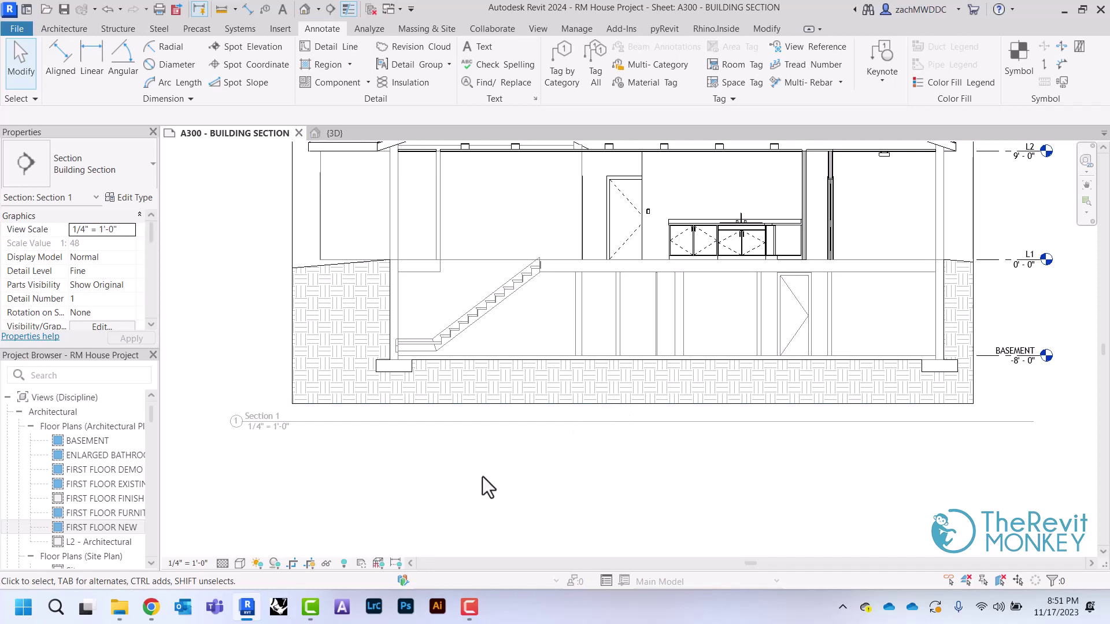
Hide the section view's crop region and check the Earth fill along both sides of the basement
left_click(314, 563)
scroll(321, 448, "up", 1)
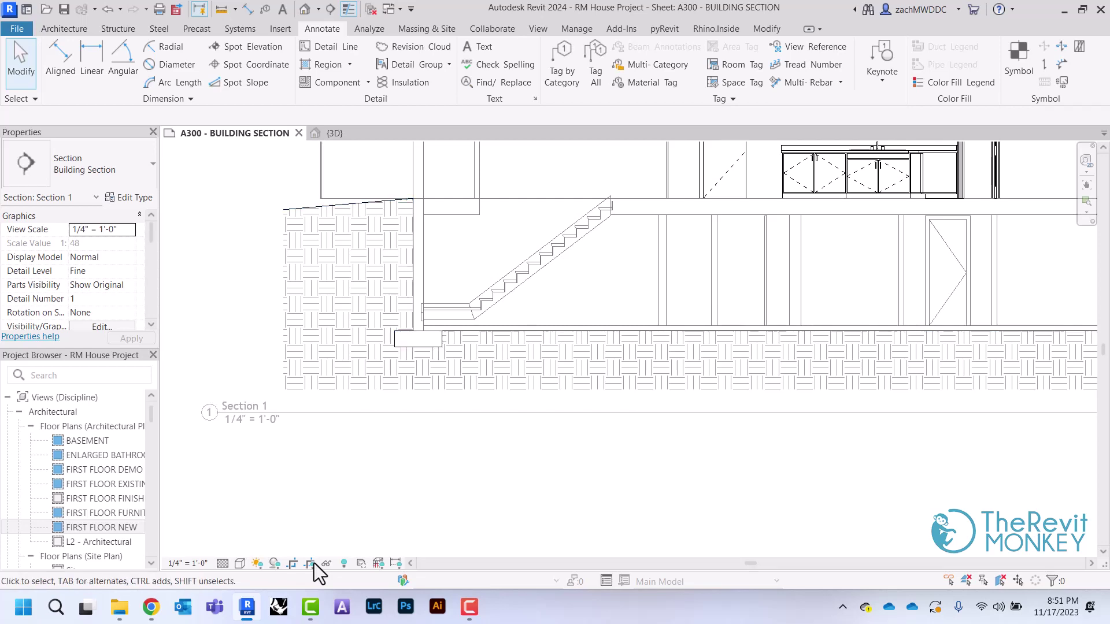
middle_click_drag(849, 370, 371, 369)
mouse_move(746, 241)
middle_mouse_down()
mouse_move(777, 287)
mouse_move(852, 350)
middle_mouse_up()
scroll(781, 291, "down", 1)
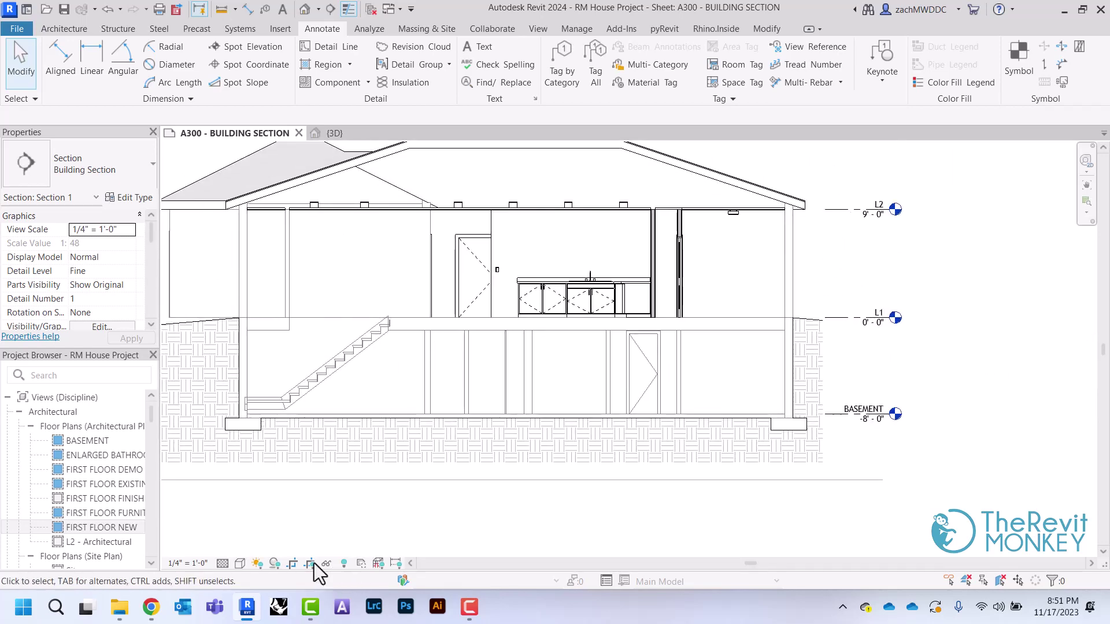
middle_click_drag(717, 266, 818, 322)
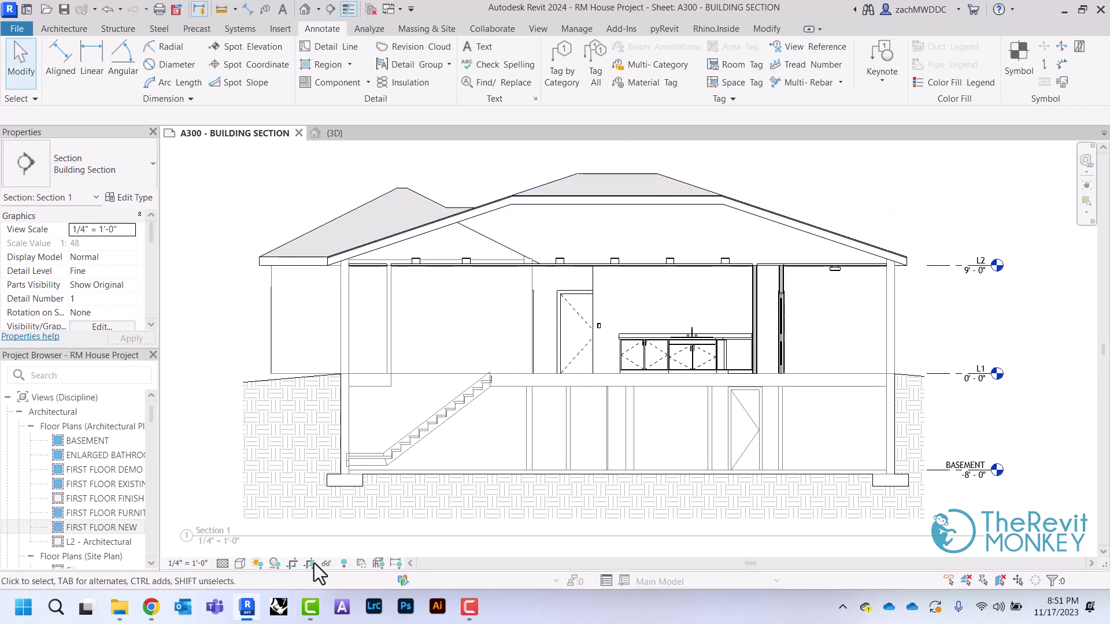
Start a new filled region with the Solid White type
left_click(328, 65)
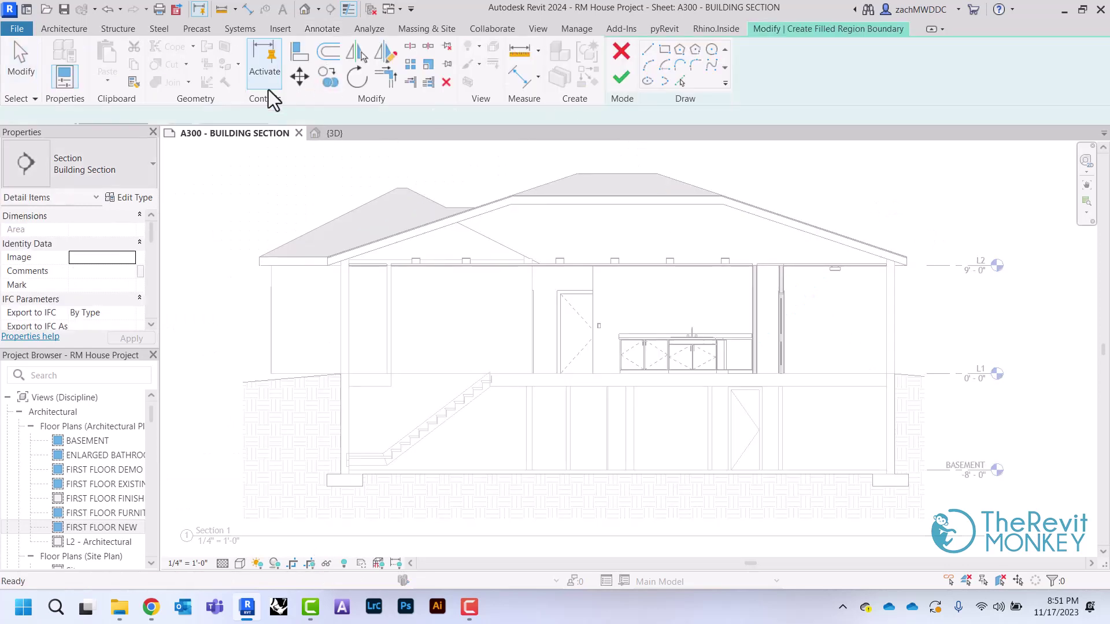
left_click(92, 165)
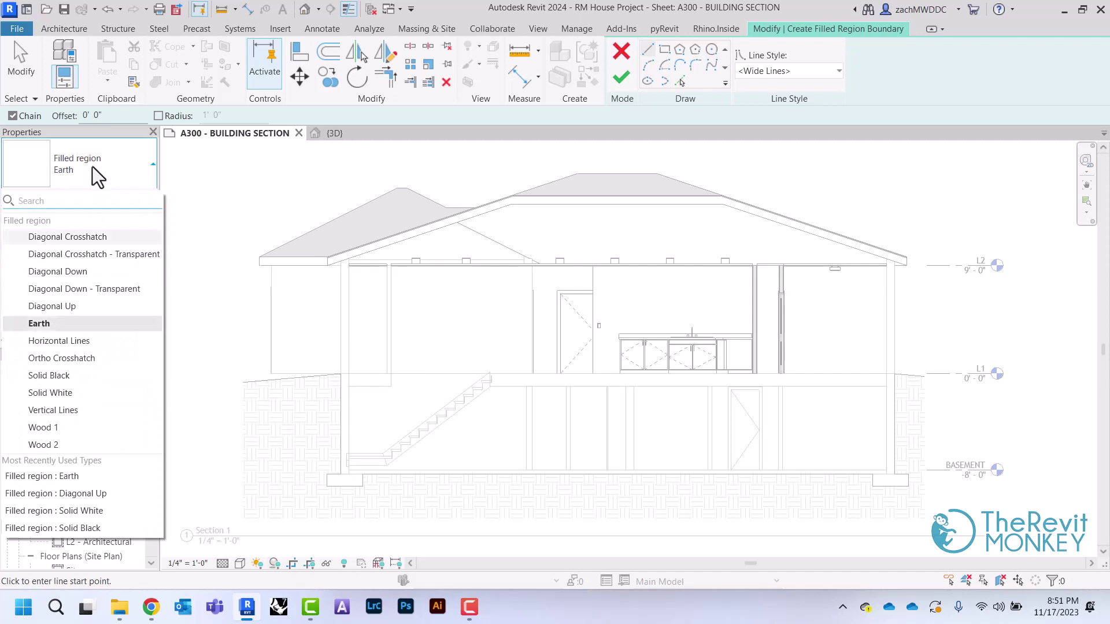
left_click(72, 398)
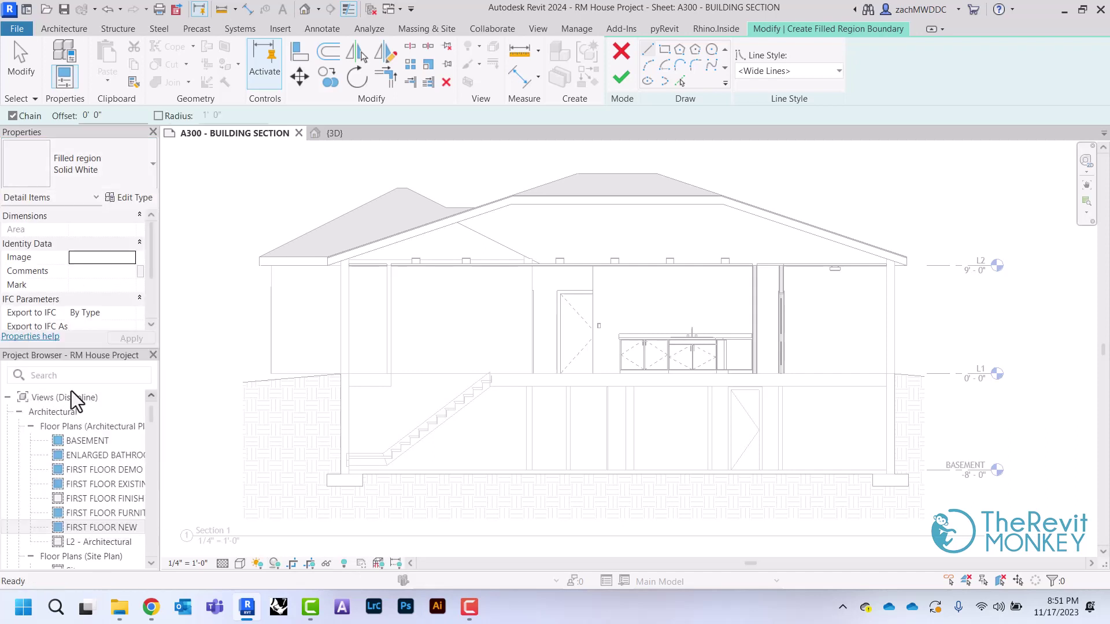
Sketch the lower boundary along L2 from the ceiling's left end to the right wall's outer face, then 1'-0" to the roof eave
scroll(328, 254, "up", 2)
scroll(359, 288, "up", 5)
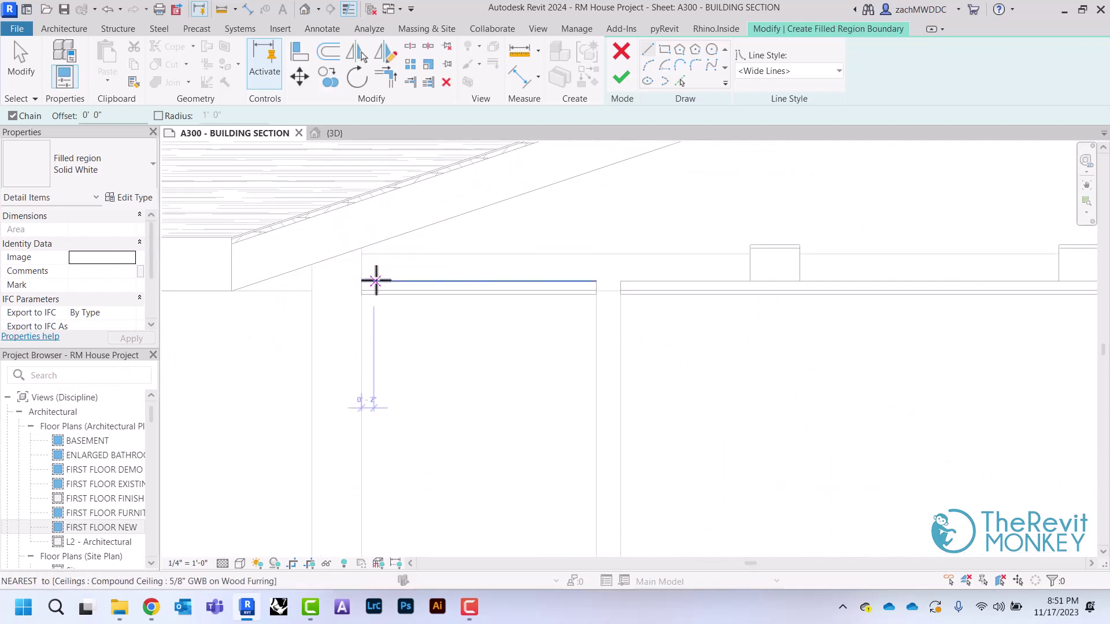
left_click(361, 291)
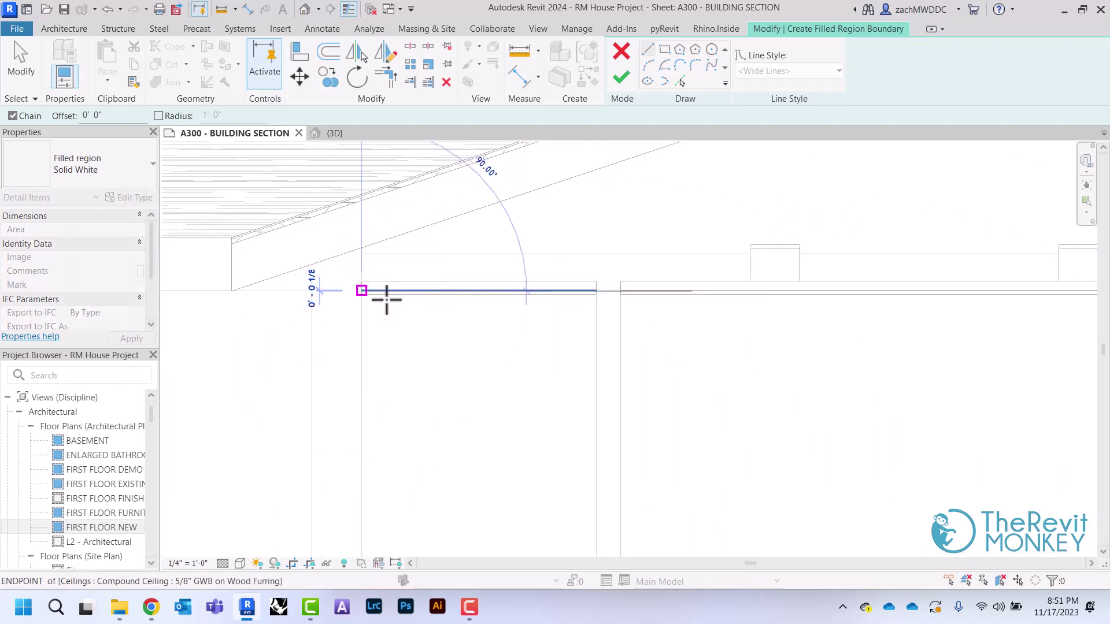
scroll(384, 297, "down", 4)
mouse_move(384, 298)
middle_mouse_down()
mouse_move(407, 320)
mouse_move(389, 300)
middle_mouse_up()
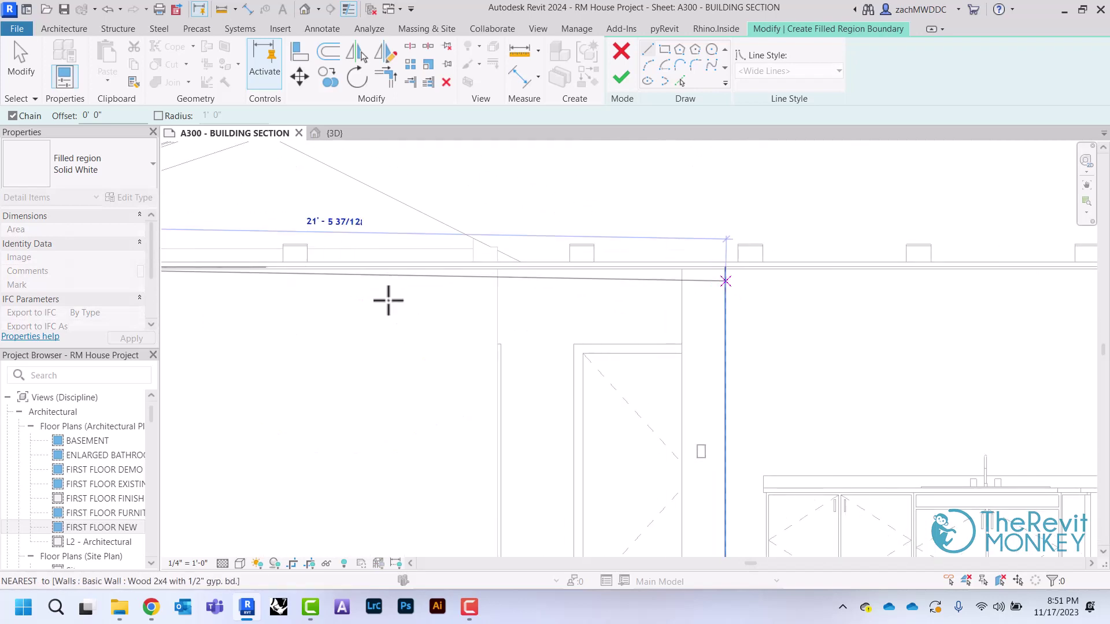
middle_click_drag(743, 269, 284, 251)
middle_click_drag(706, 252, 322, 256)
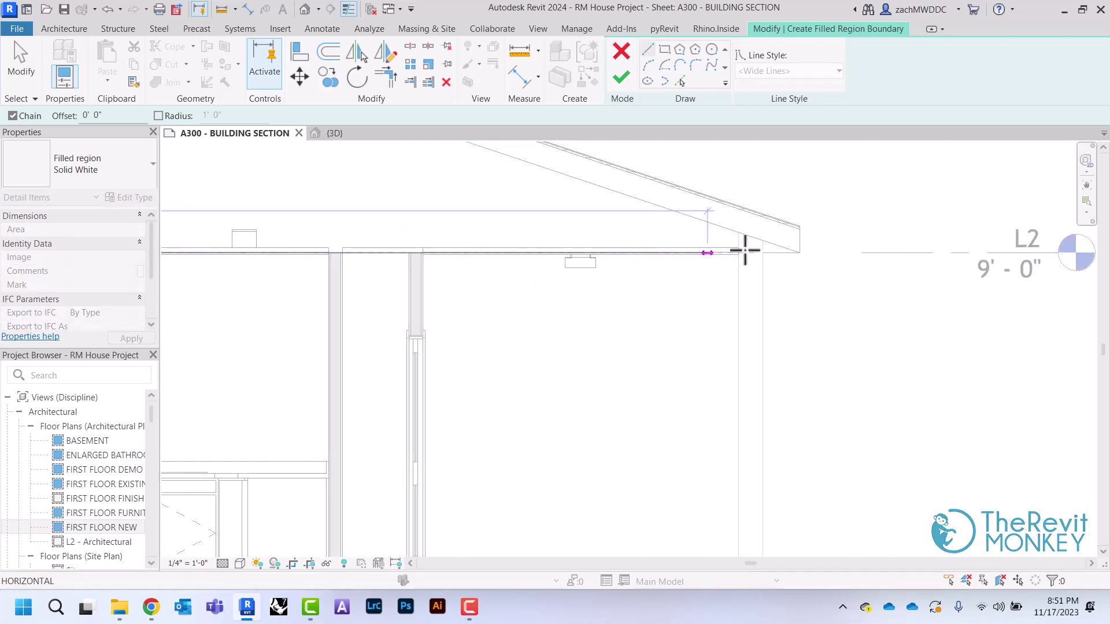
scroll(745, 250, "up", 3)
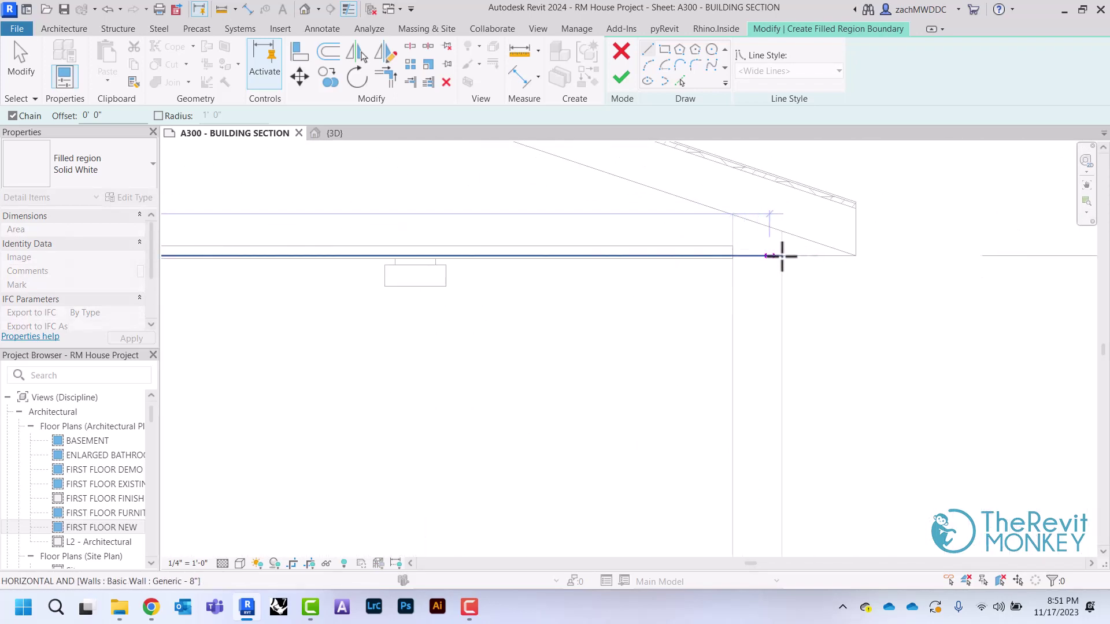
left_click(781, 256)
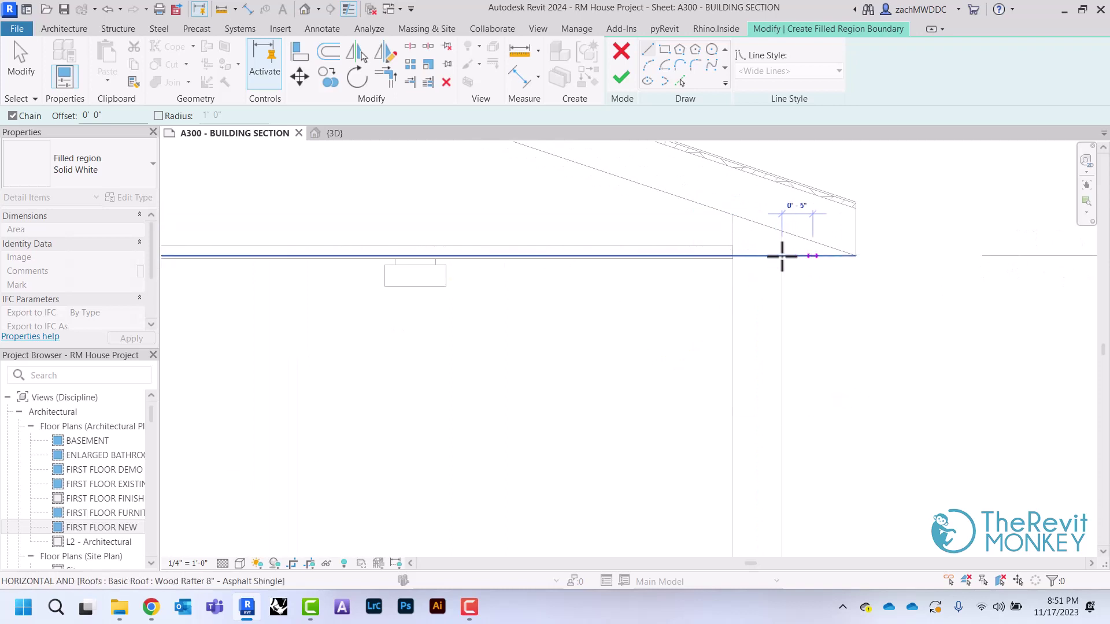
left_click(860, 253)
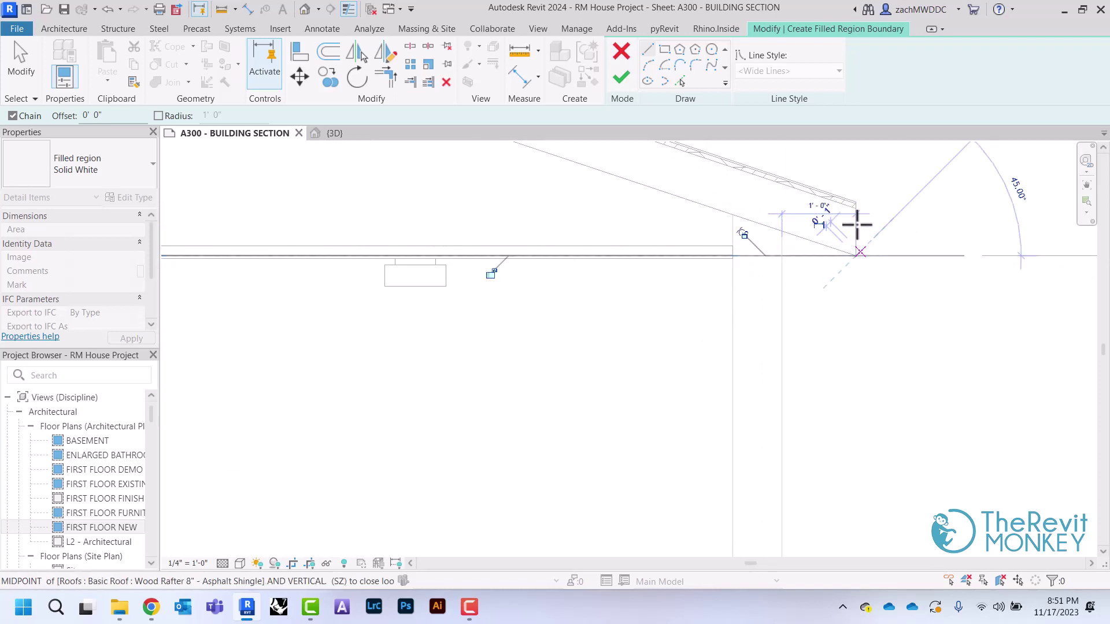
Continue the boundary about 7 5/8" up the right fascia and along the sheathing's underside to where the roof slope turns flat
left_click(856, 212)
scroll(857, 212, "down", 1)
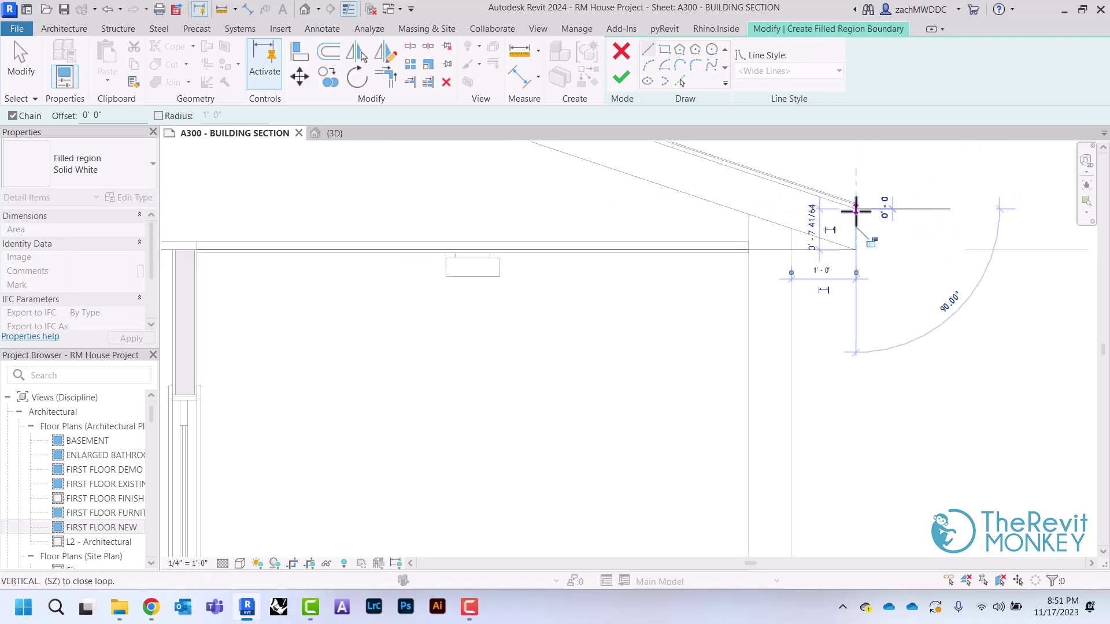
scroll(856, 212, "down", 2)
middle_click_drag(856, 212, 885, 246)
scroll(574, 274, "up", 3)
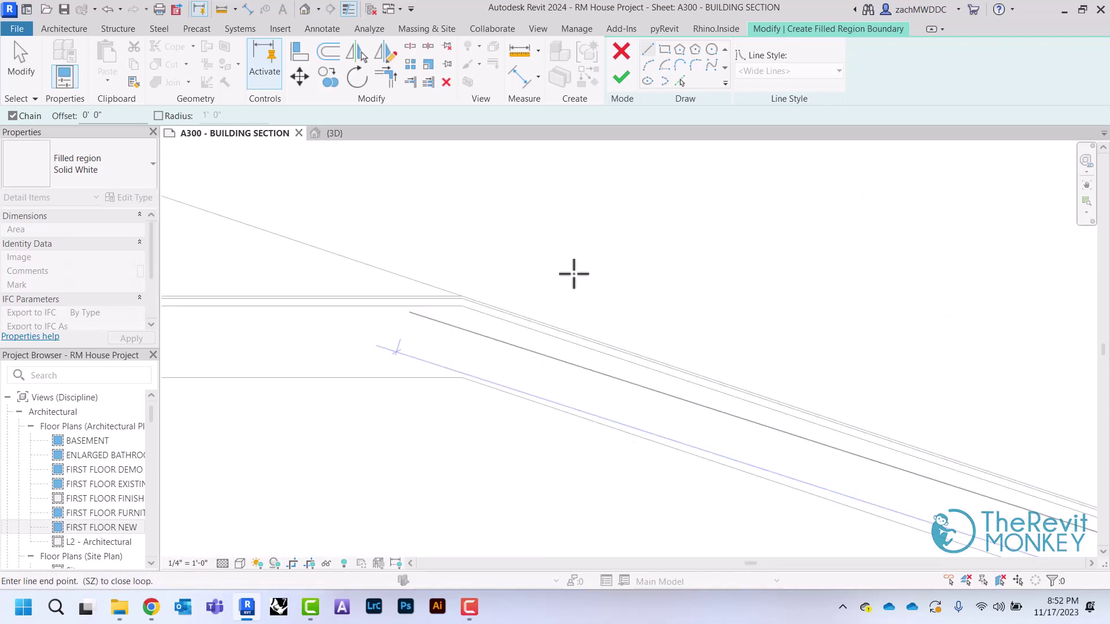
scroll(439, 323, "up", 2)
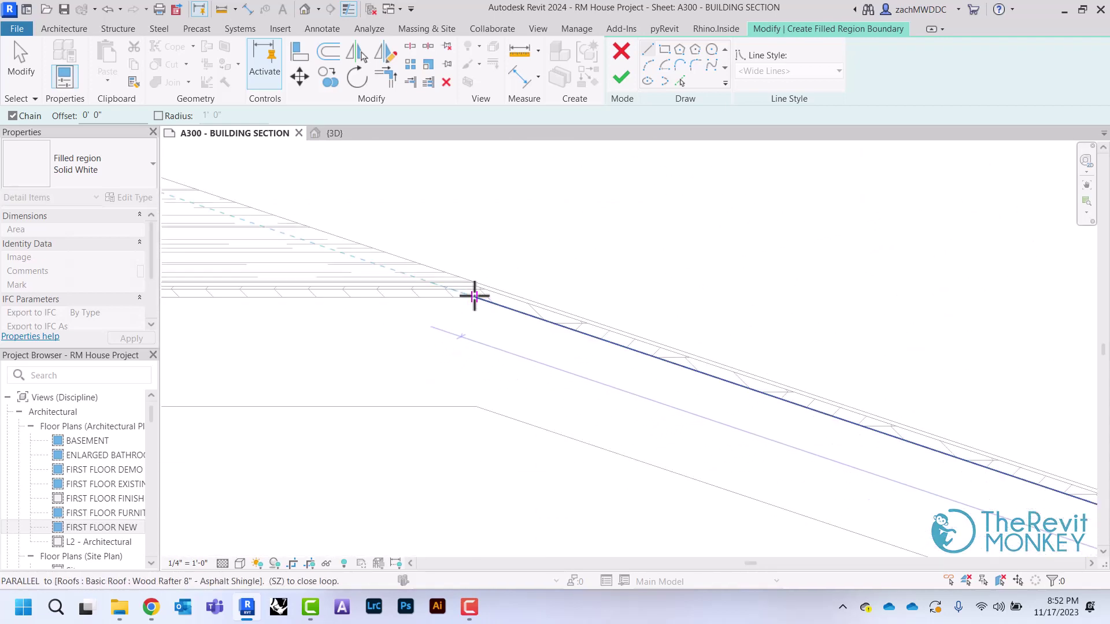
left_click(474, 296)
Continue the boundary across the flat roof section, down the left slope beneath the sheathing, and down the left fascia to its lower corner
scroll(474, 296, "down", 4)
middle_click_drag(357, 317, 1011, 215)
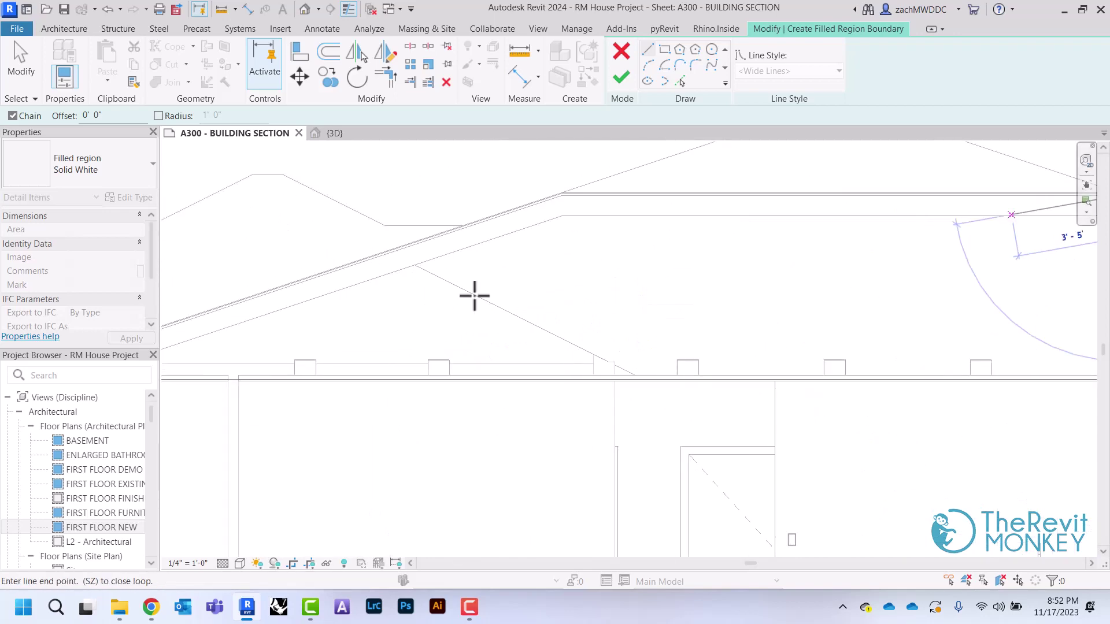
scroll(474, 296, "up", 4)
scroll(509, 152, "down", 4)
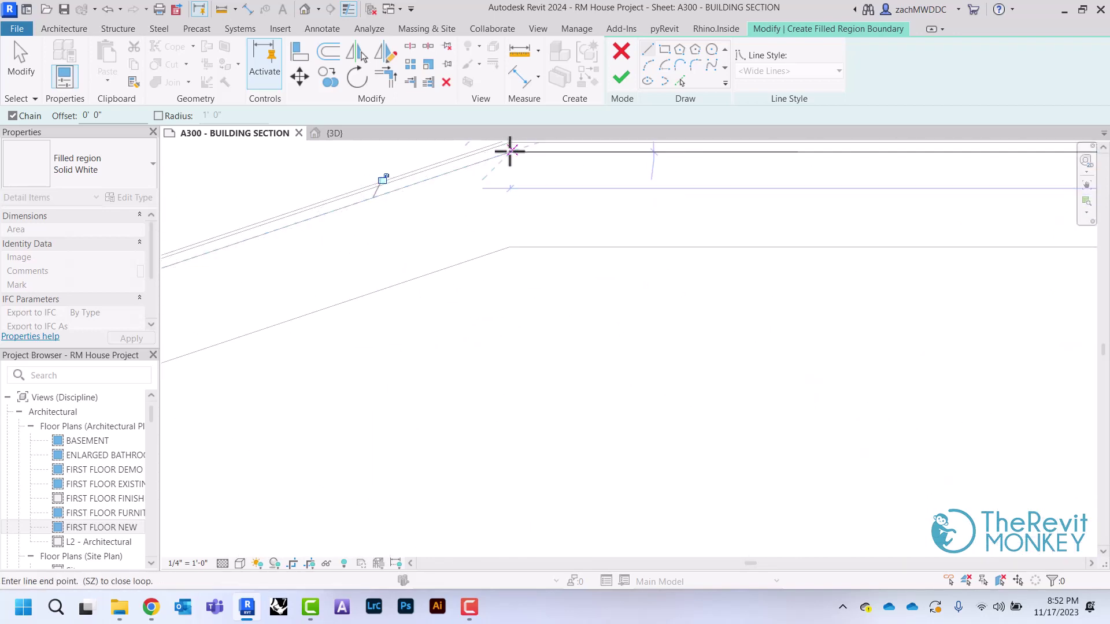
scroll(424, 295, "up", 5)
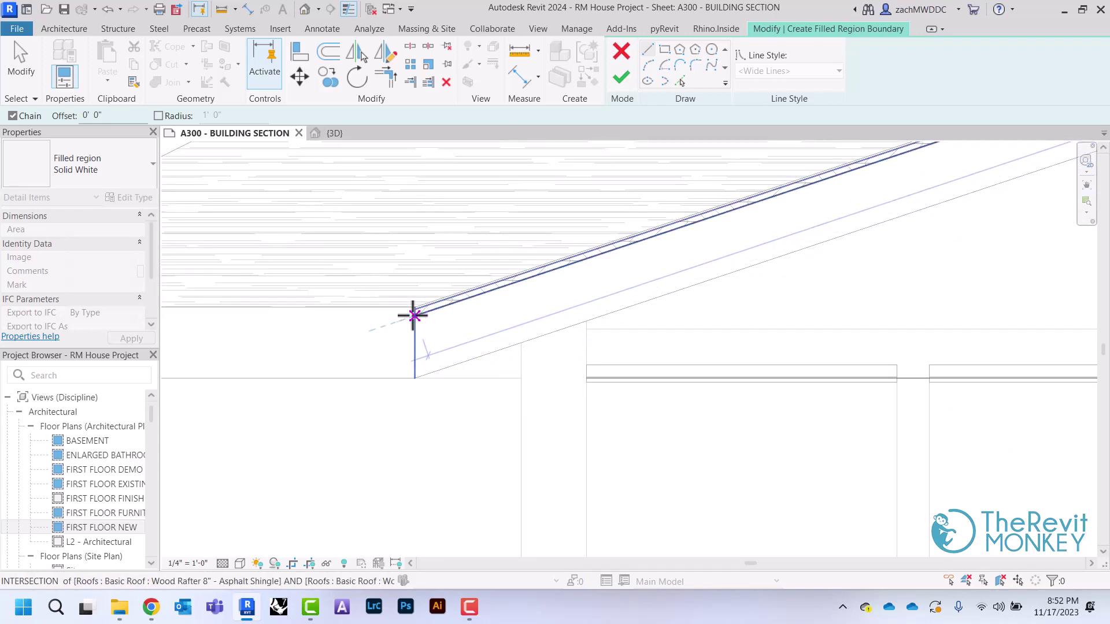
left_click(415, 315)
left_click(415, 378)
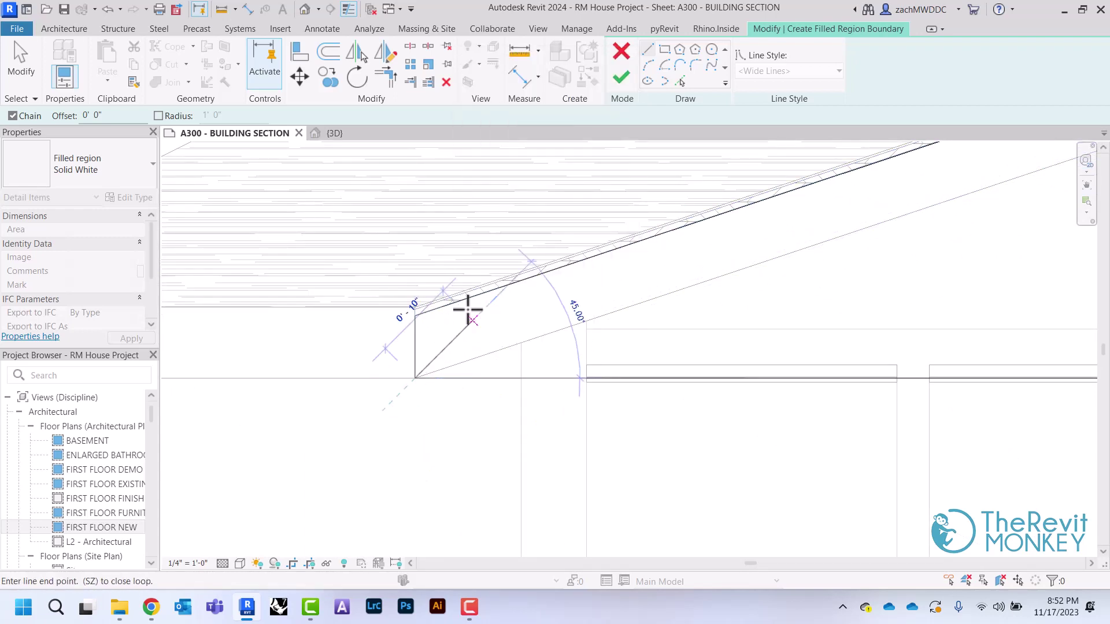
key("Escape")
key("Escape")
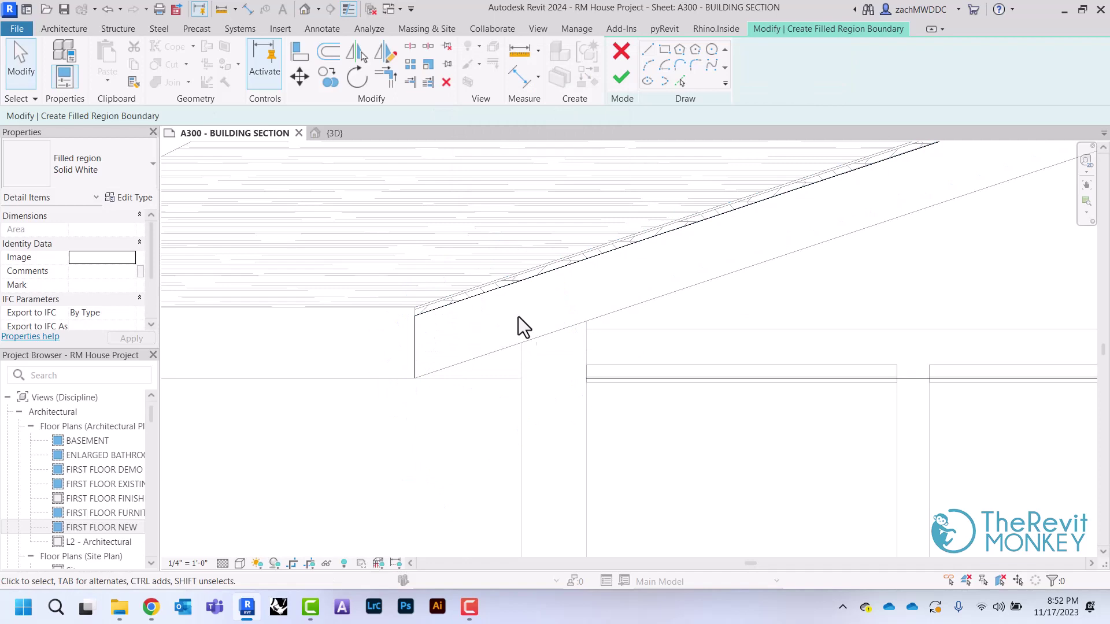
Extend the lower boundary line to the left fascia's bottom corner, then finish the Solid White filled region
left_click(639, 379)
key("Escape")
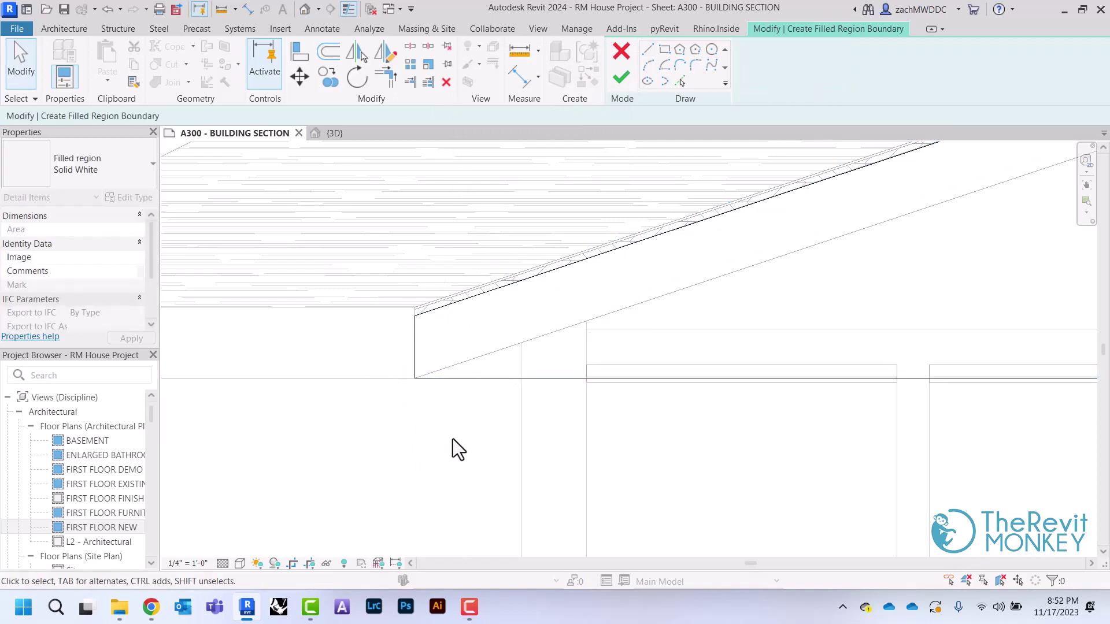
left_click(622, 78)
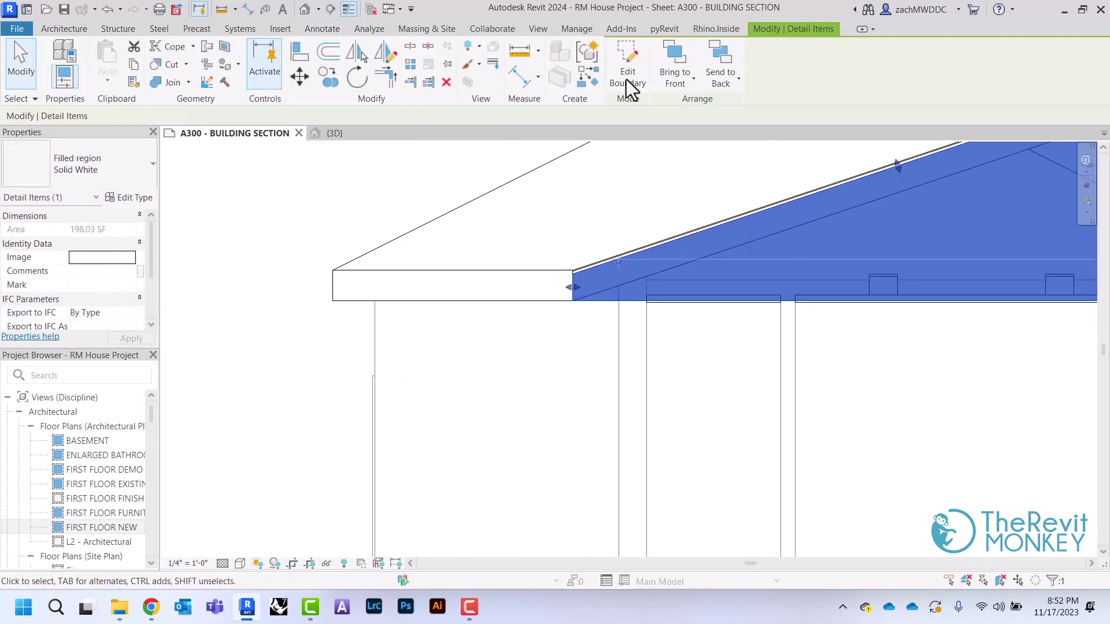
scroll(780, 161, "down", 3)
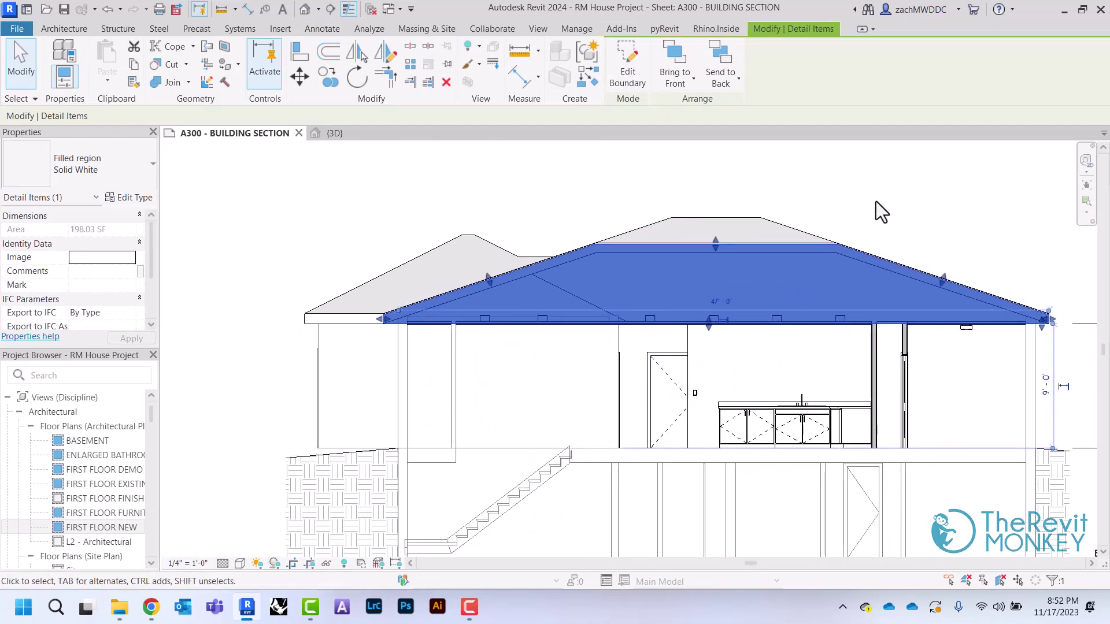
Browse the Autodesk family library to Detail Items, Div 06-Wood and Plastic
left_click(876, 200)
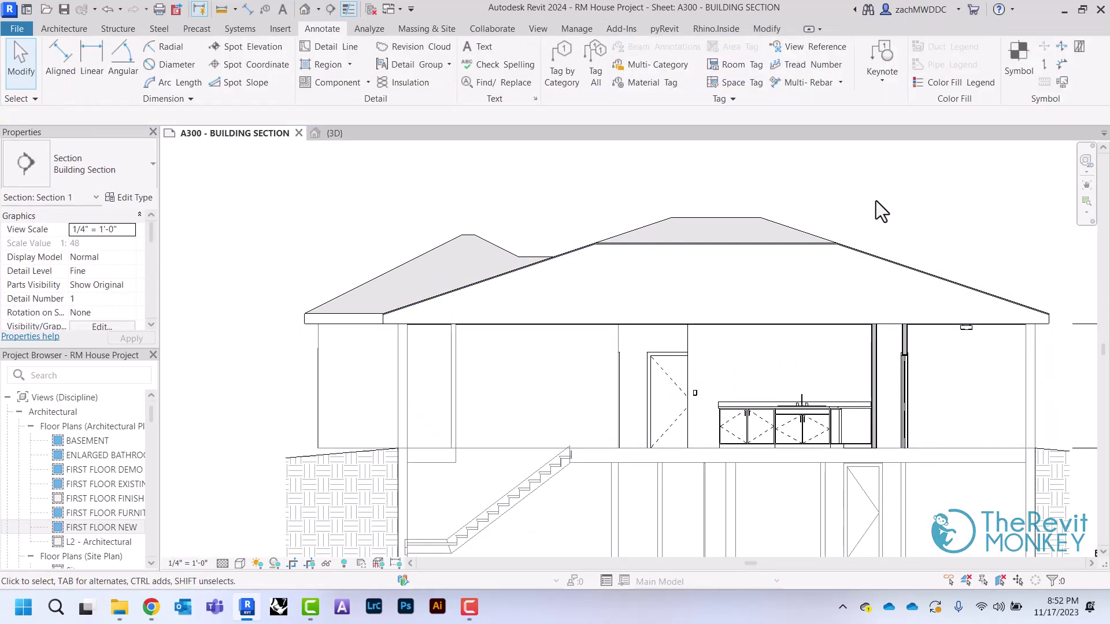
scroll(876, 200, "down", 3)
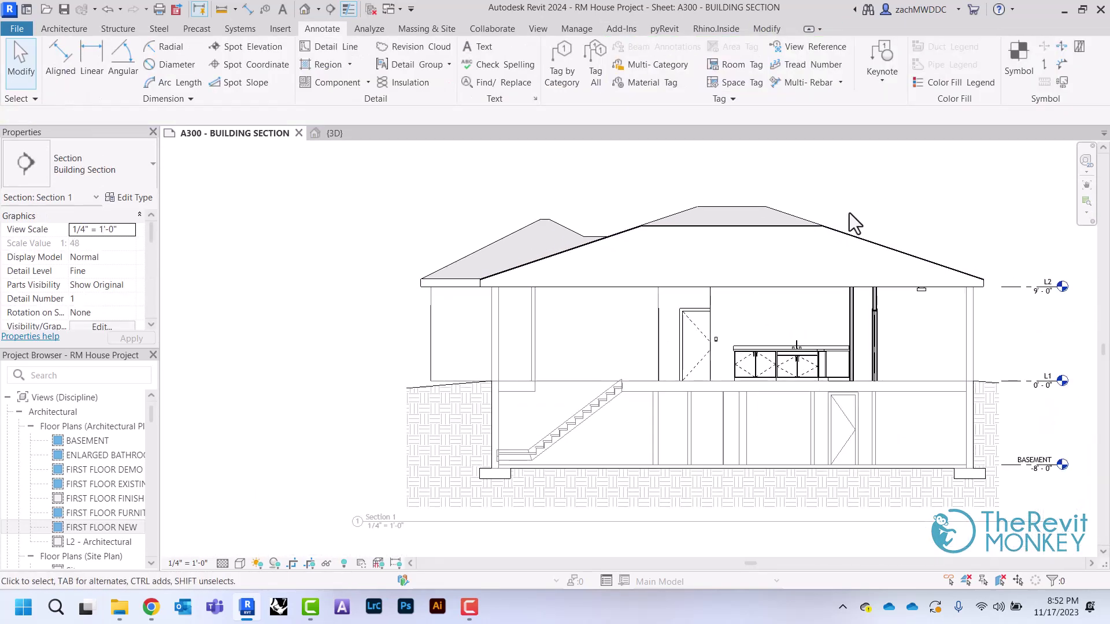
scroll(866, 369, "up", 5)
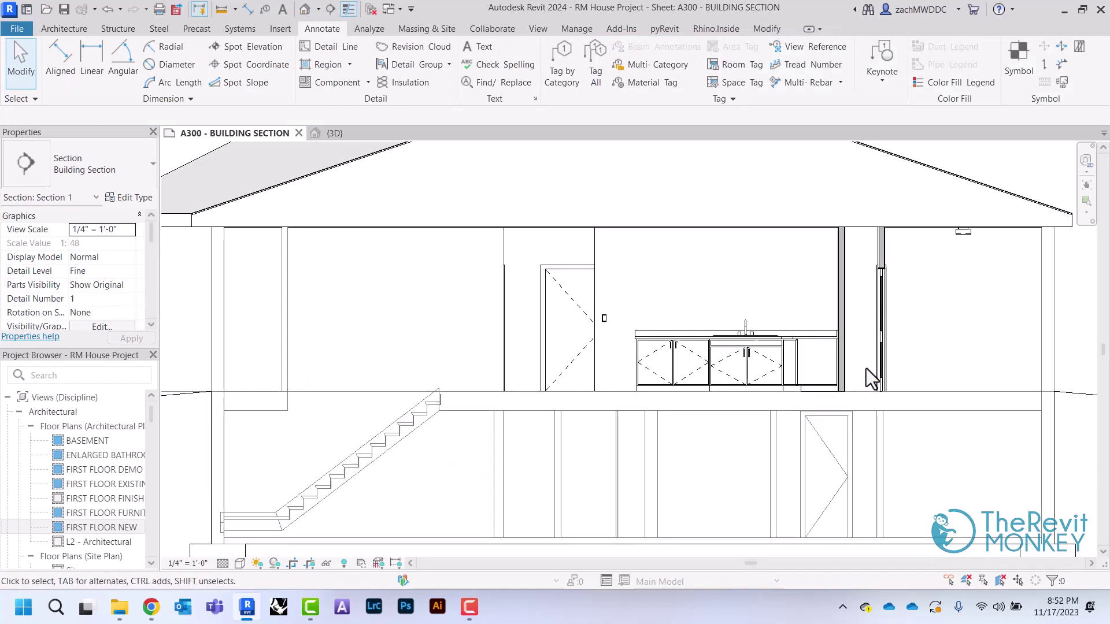
middle_click_drag(866, 369, 831, 469)
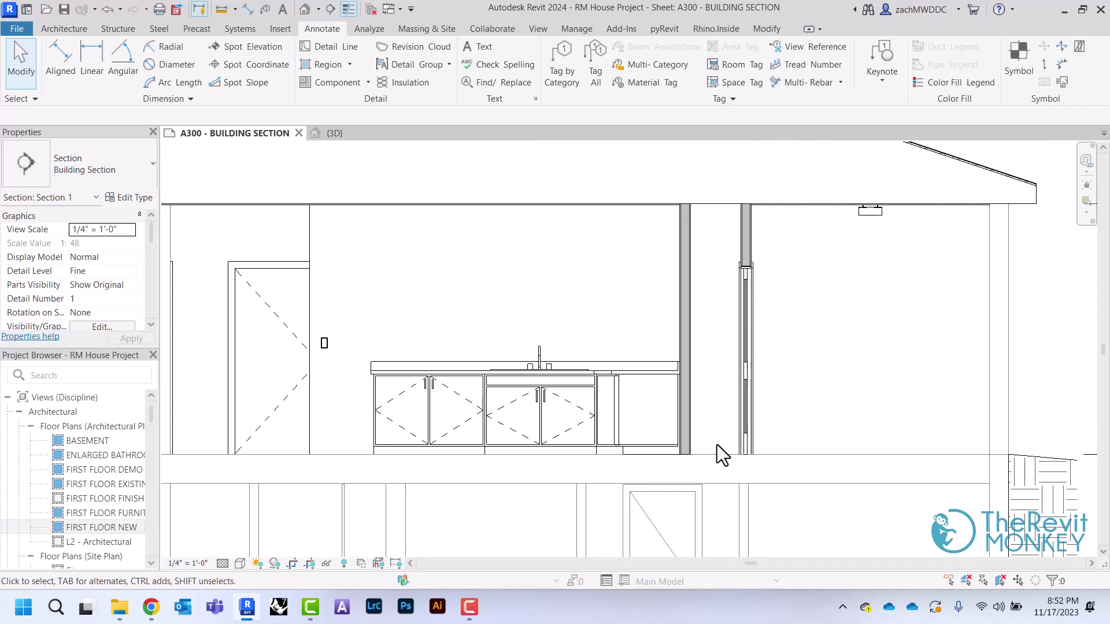
scroll(722, 455, "up", 5)
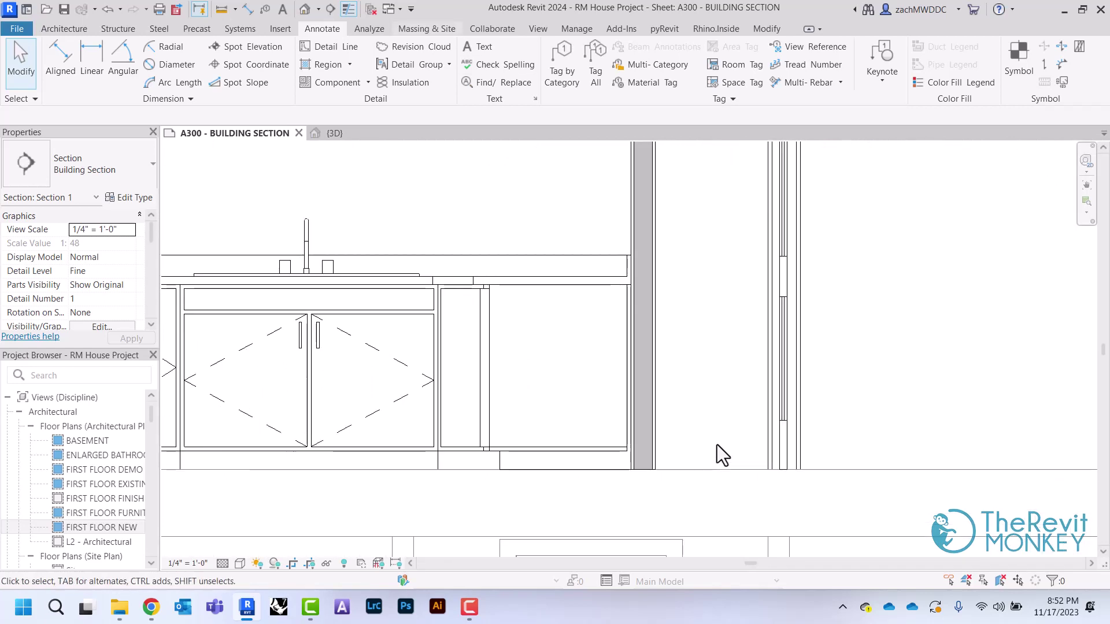
left_click(280, 30)
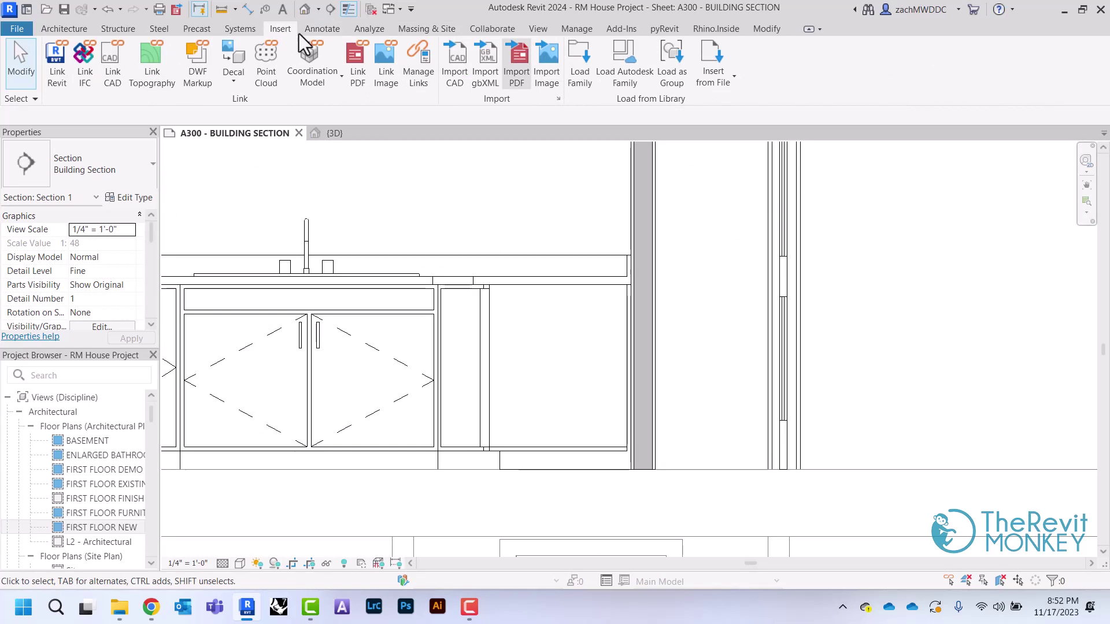
left_click(618, 82)
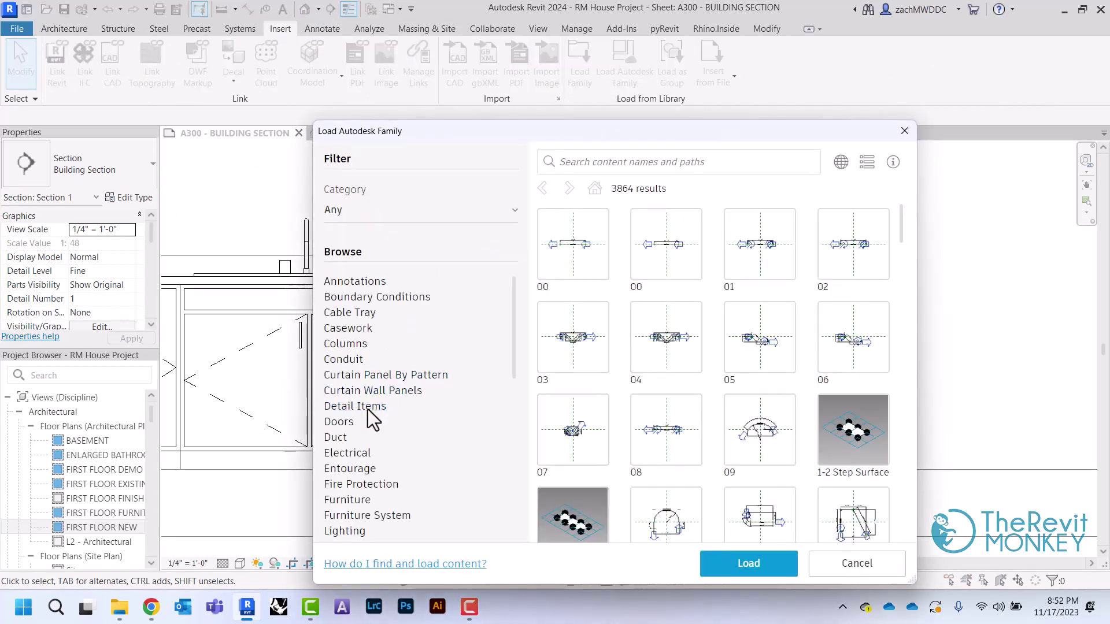
left_click(369, 408)
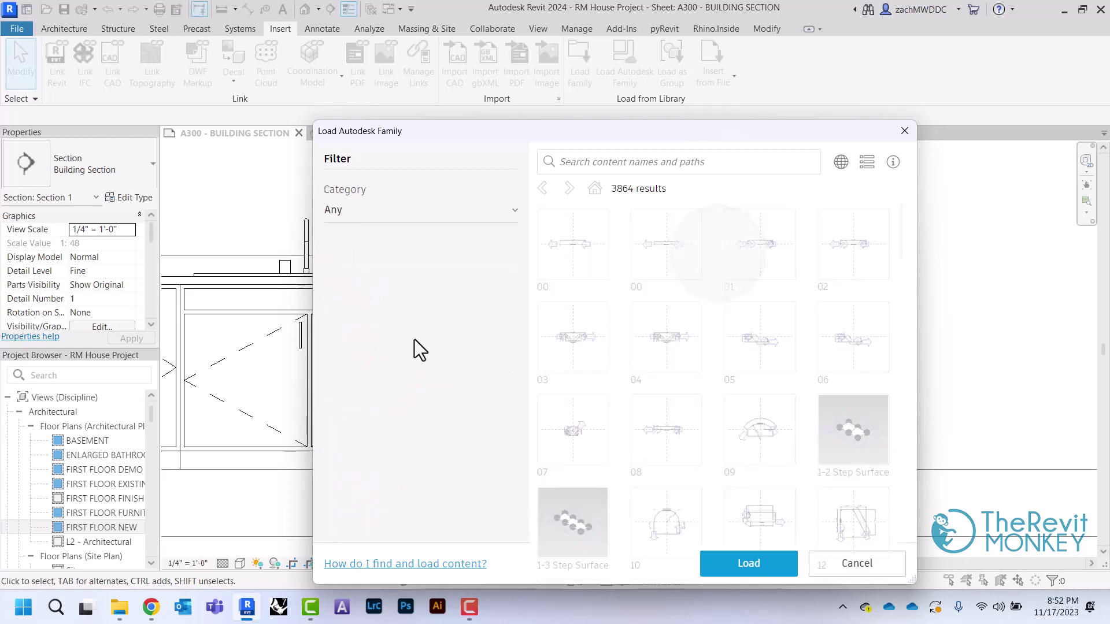
scroll(437, 305, "down", 5)
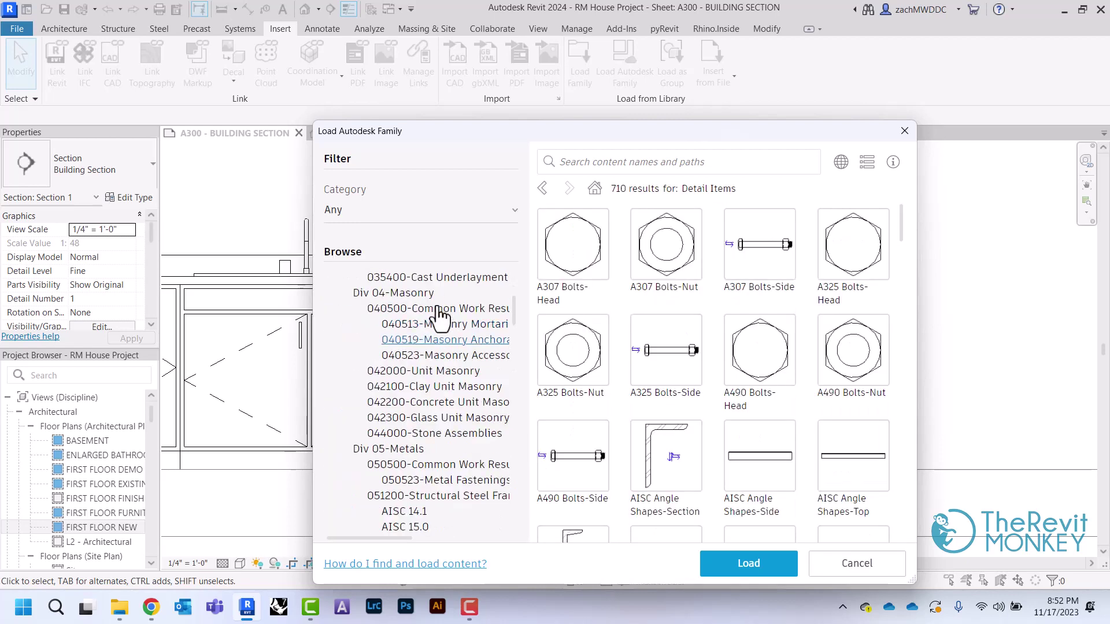
scroll(437, 305, "down", 5)
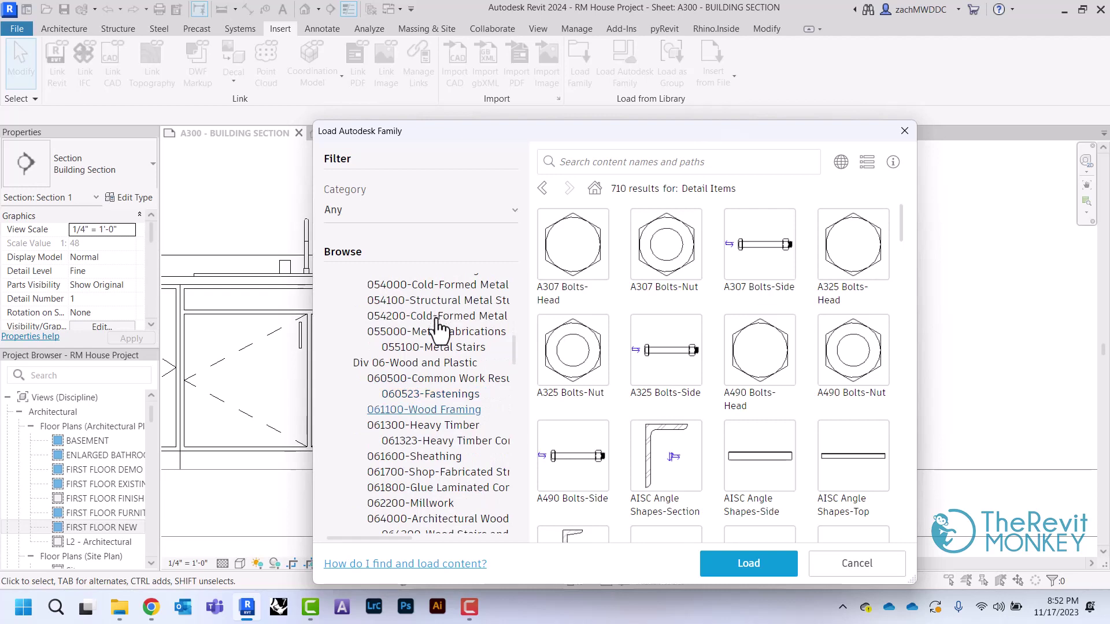
left_click(434, 369)
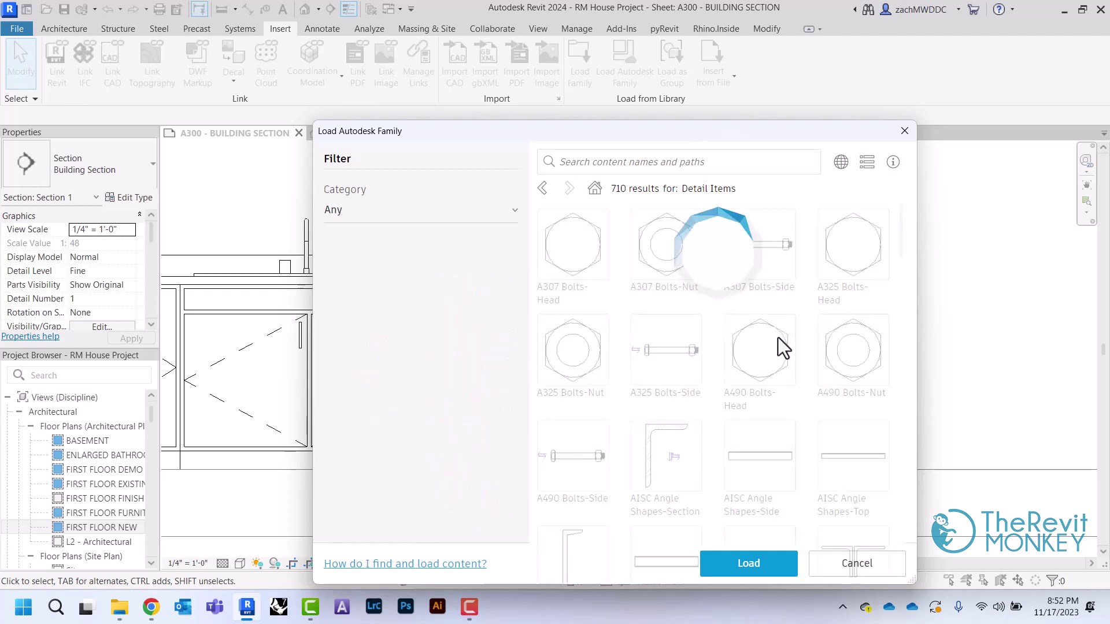
Choose the Nominal Cut Lumber-Section family from the wood and plastic detail items for loading
scroll(815, 334, "down", 1)
scroll(815, 334, "down", 3)
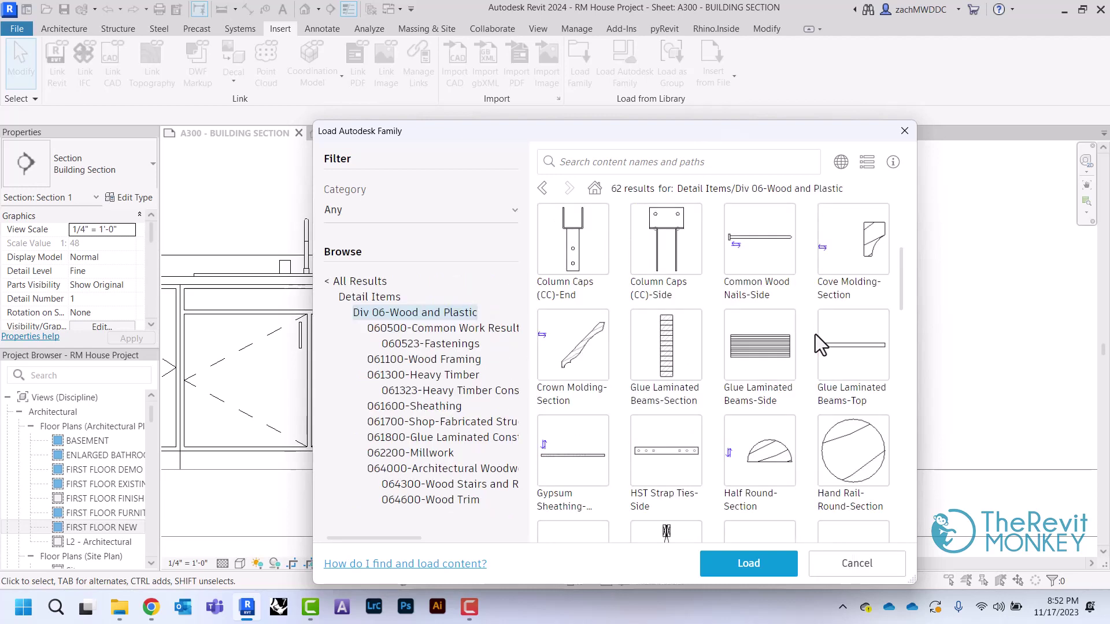
scroll(815, 334, "down", 2)
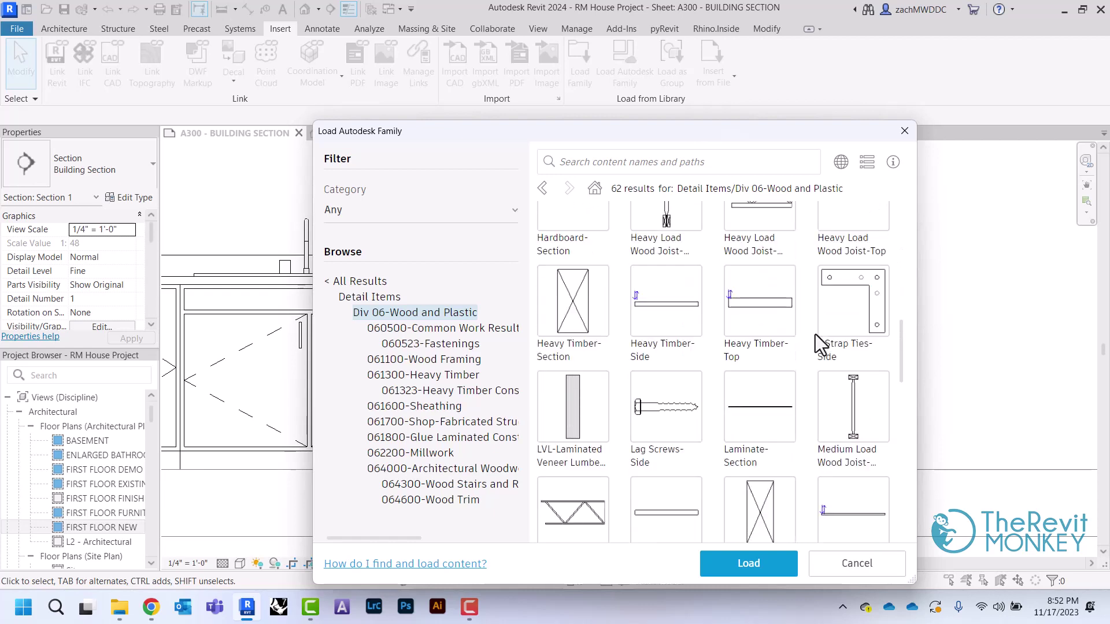
scroll(815, 334, "down", 2)
left_click(767, 372)
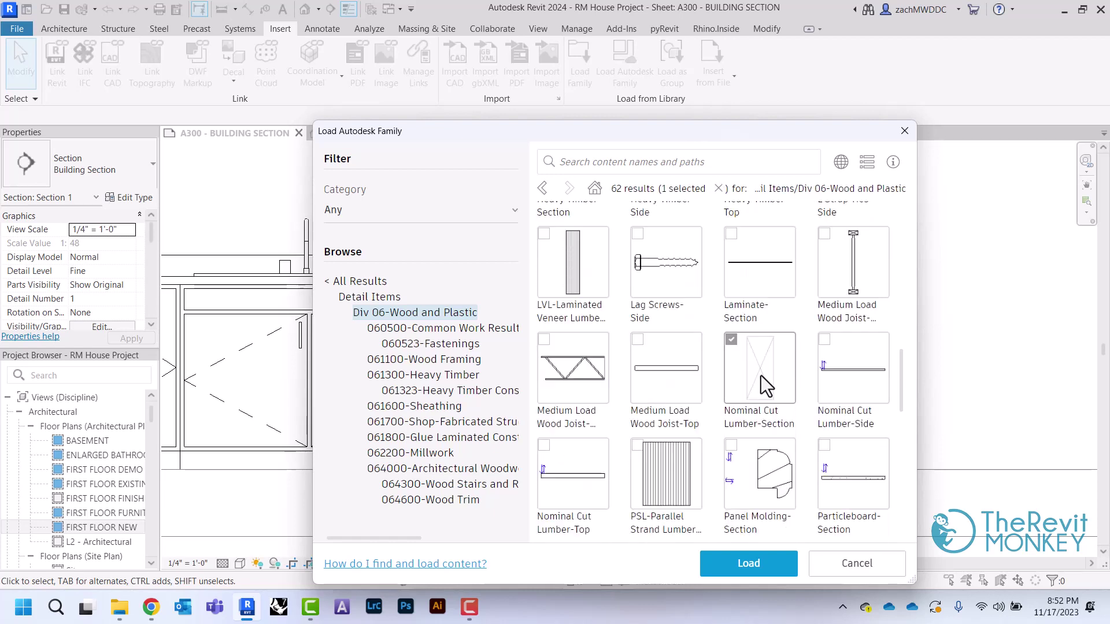
left_click(743, 563)
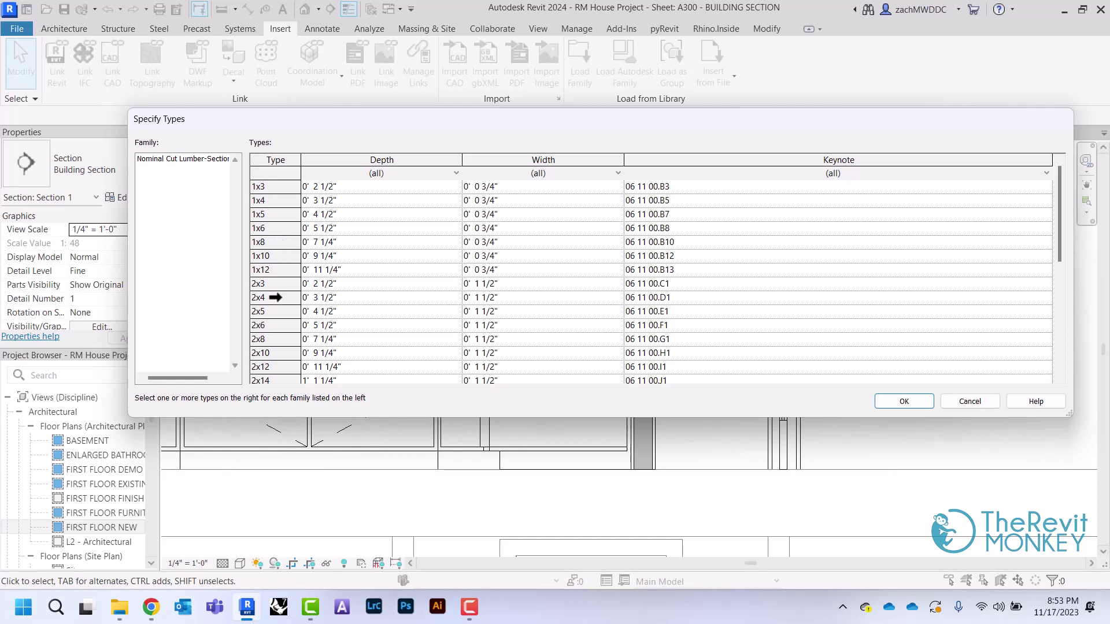
Load the 2x4, 2x6 and 2x12 types of the Nominal Cut Lumber-Section family
left_click(275, 297)
left_click(277, 324, "ctrl")
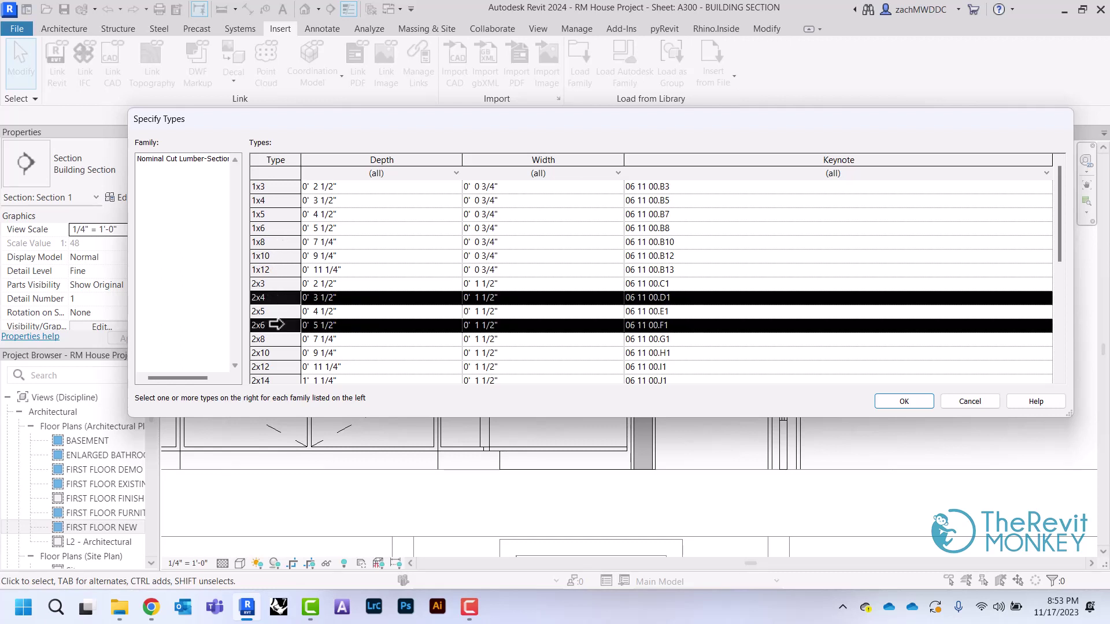
left_click(276, 367, "ctrl")
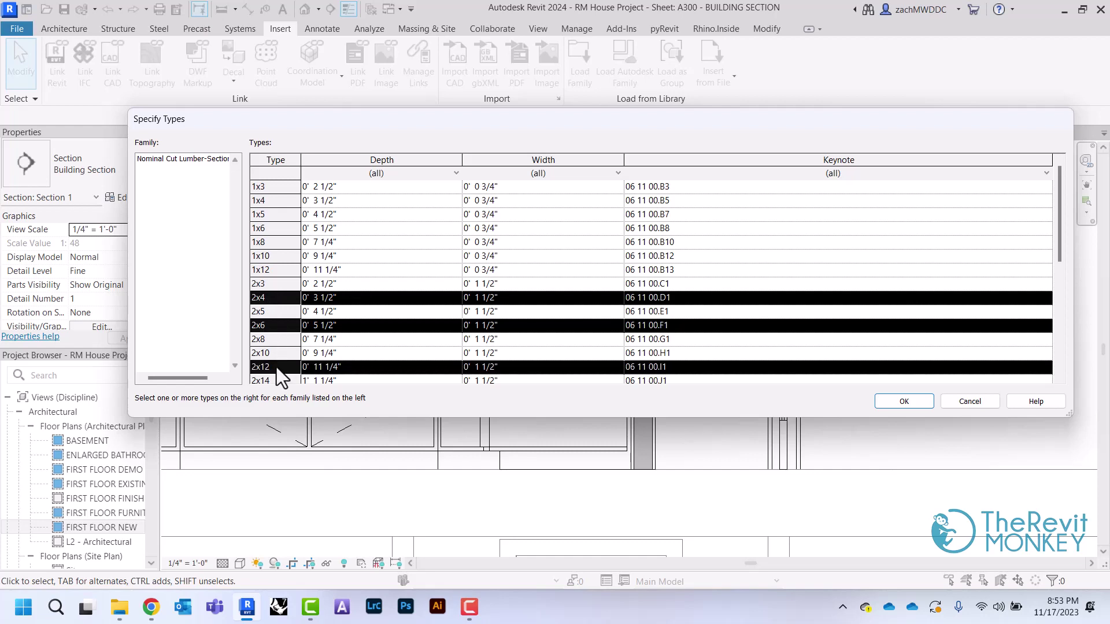
left_click(903, 401)
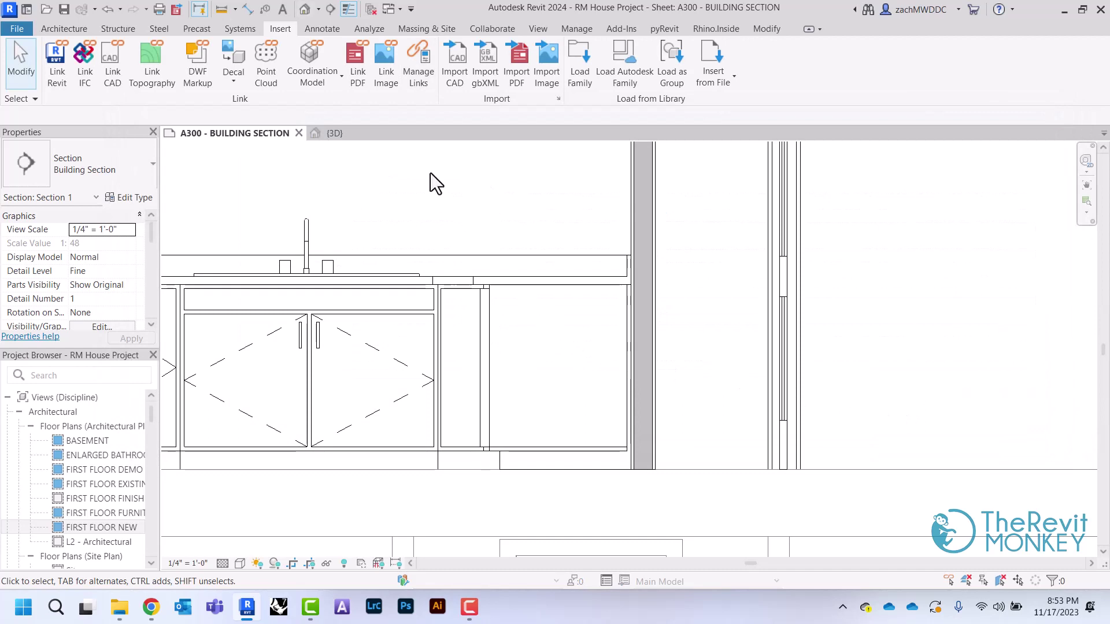
Place a Nominal Cut Lumber-Section 2x4 detail component, rotated flat, at the base of the wall beside the kitchen cabinets
left_click(317, 34)
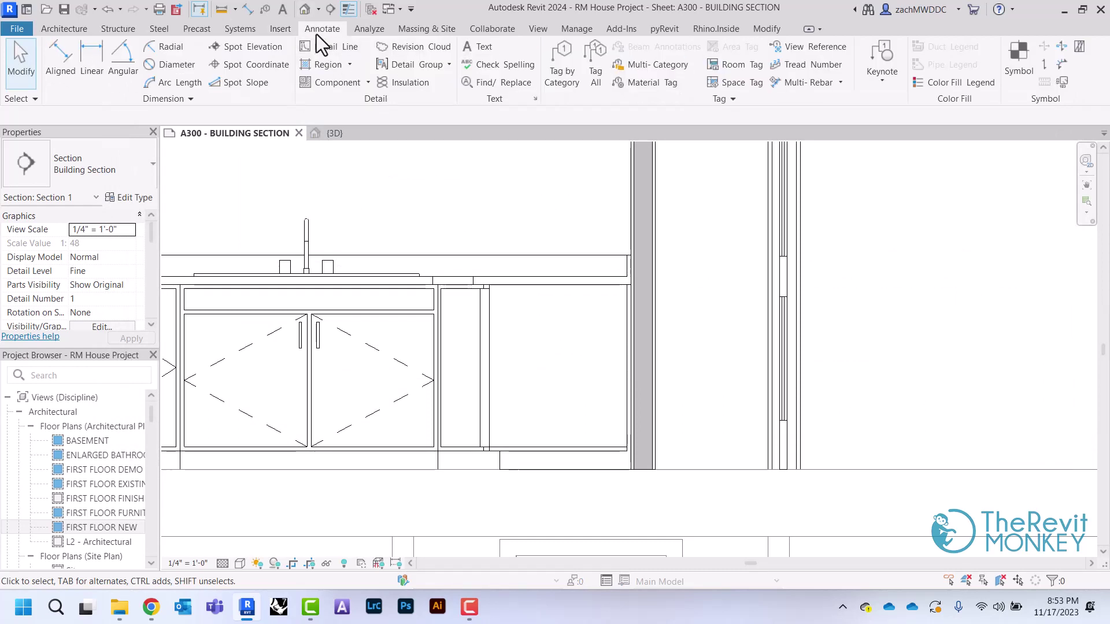
left_click(328, 82)
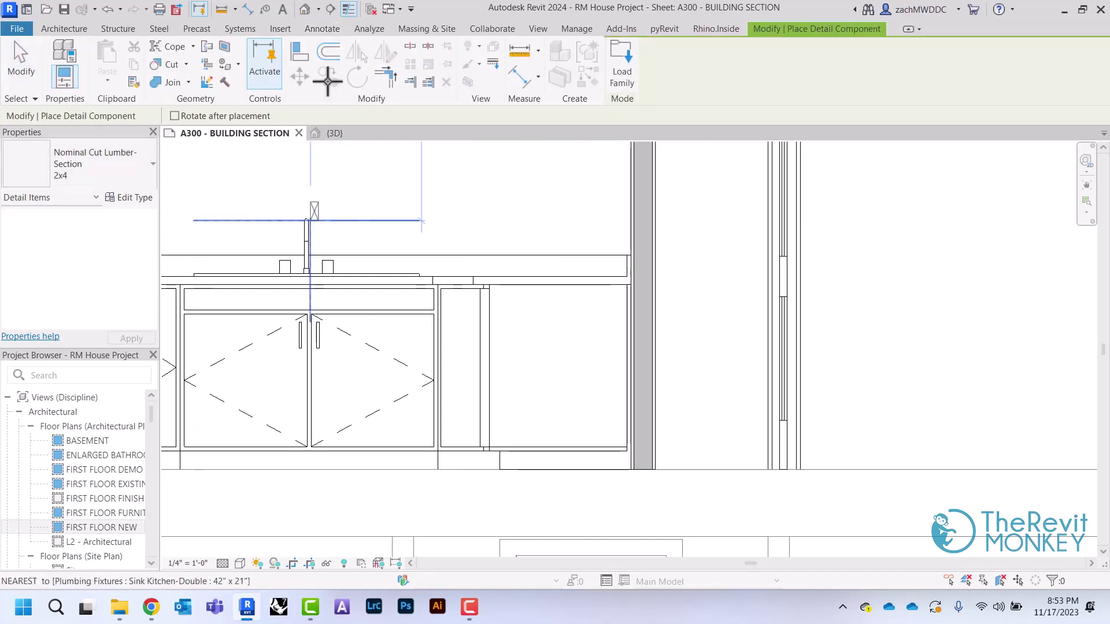
scroll(549, 331, "up", 5)
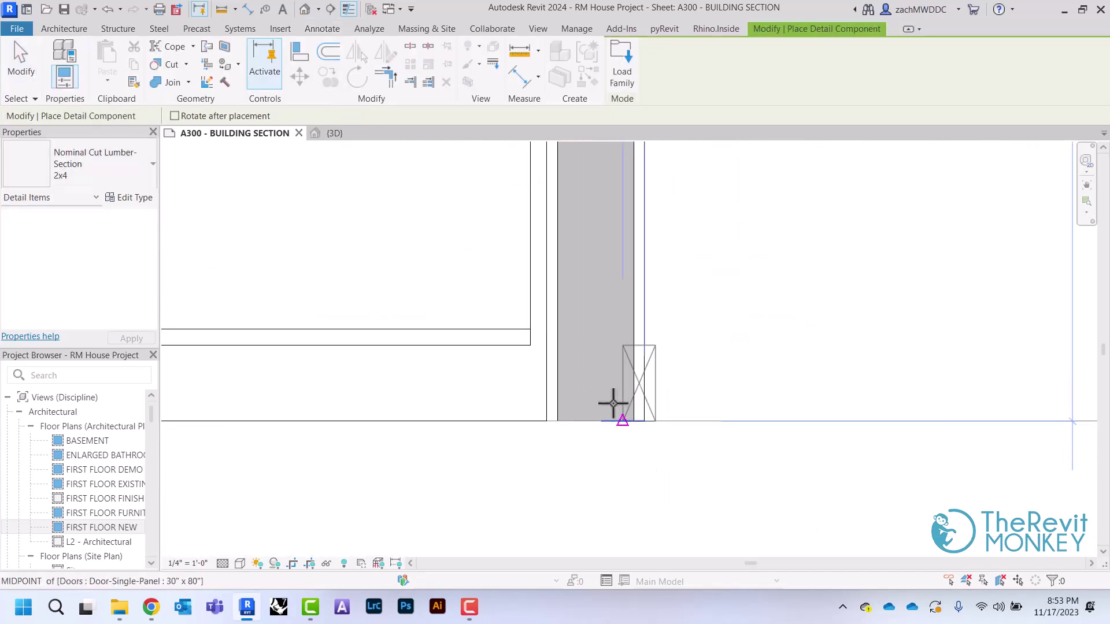
key("space")
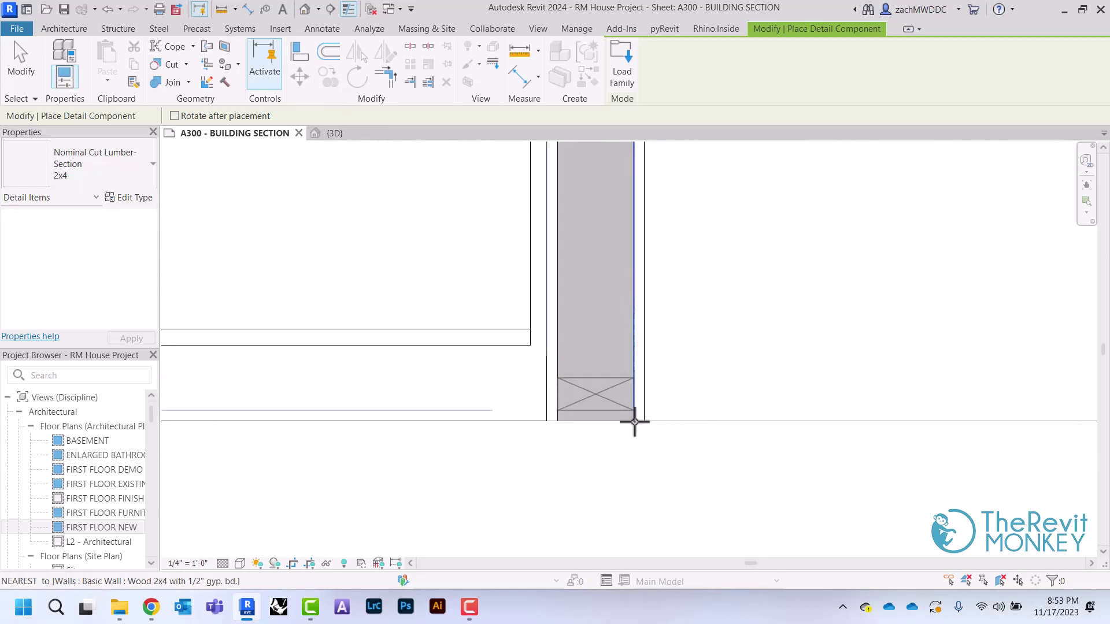
left_click(635, 422)
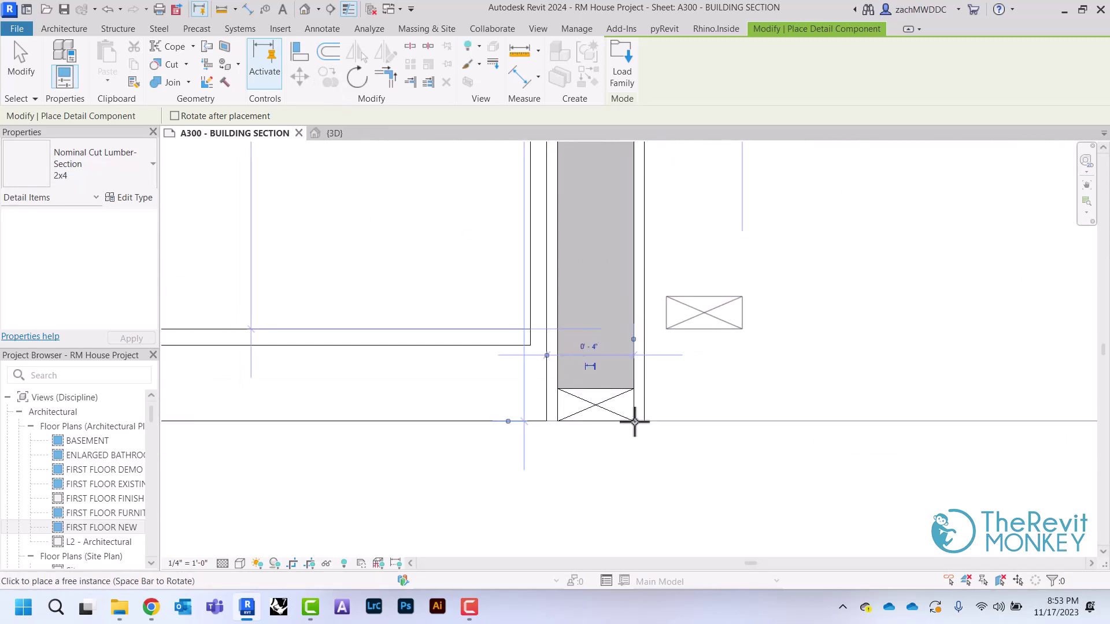
Place two flat 2x4 lumber sections, one above the other, inside the same wall's core near its top
scroll(635, 421, "down", 3)
middle_click_drag(634, 421, 634, 517)
middle_click_drag(654, 442, 642, 555)
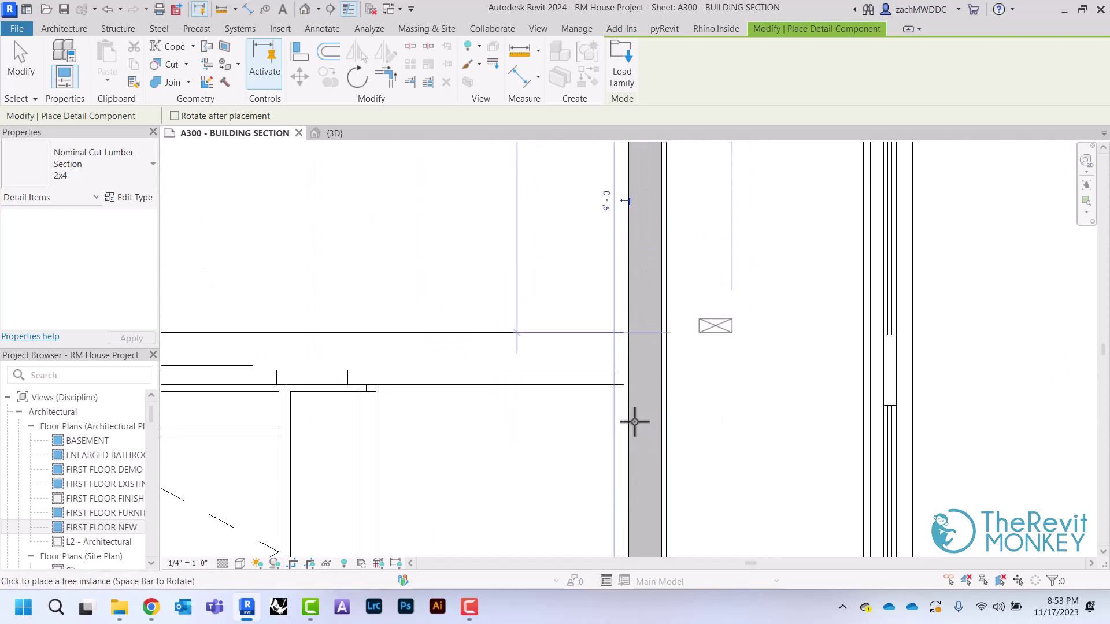
middle_click_drag(634, 421, 628, 555)
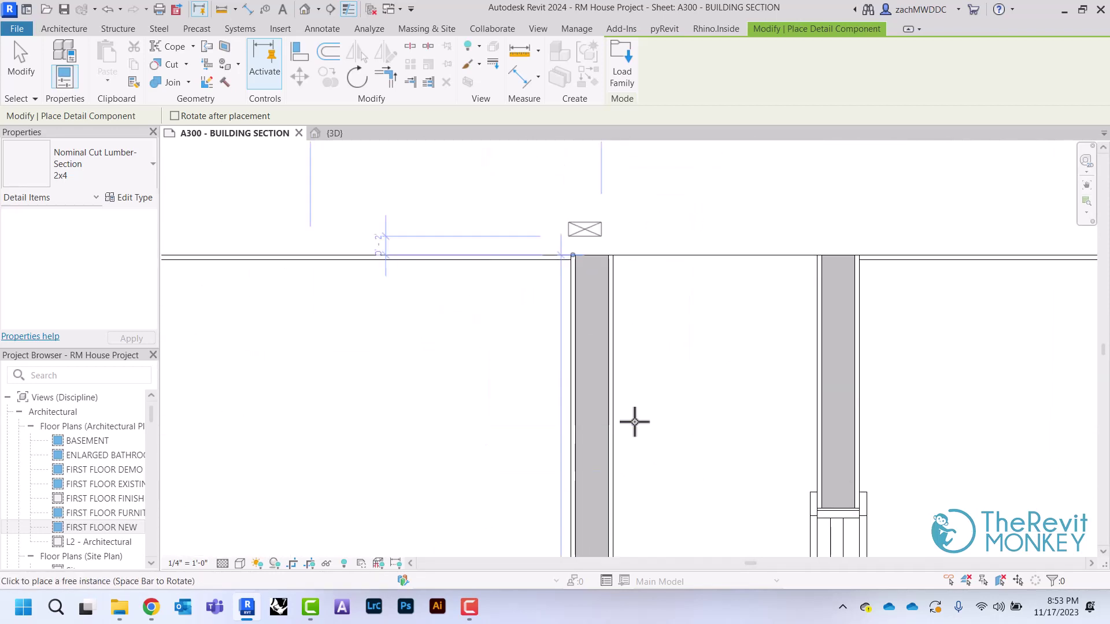
scroll(634, 421, "up", 4)
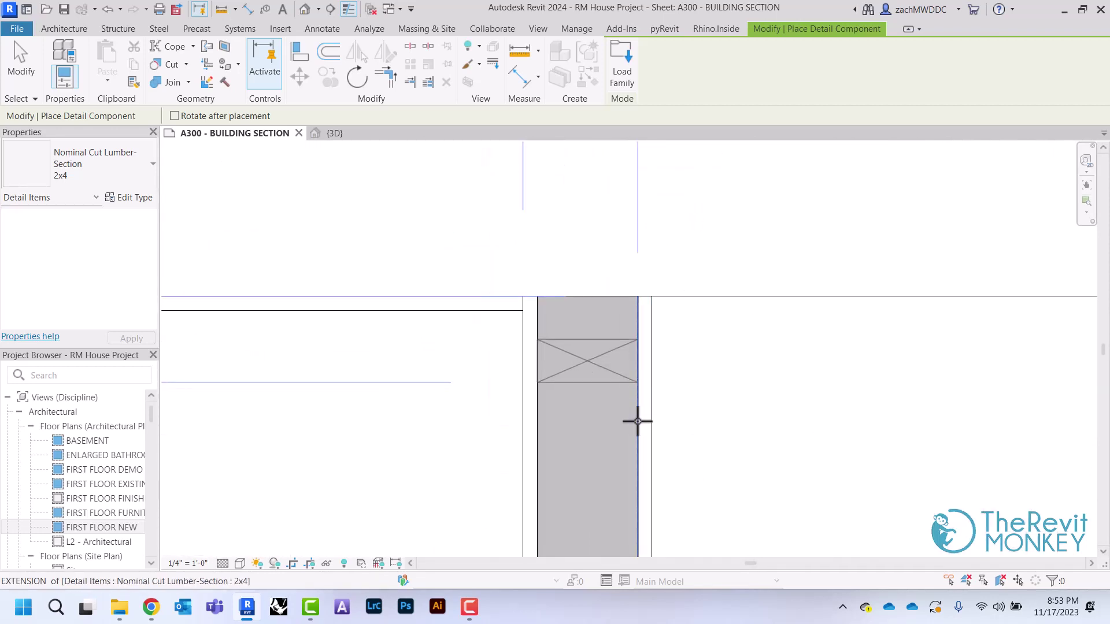
left_click(638, 382)
right_click(652, 350)
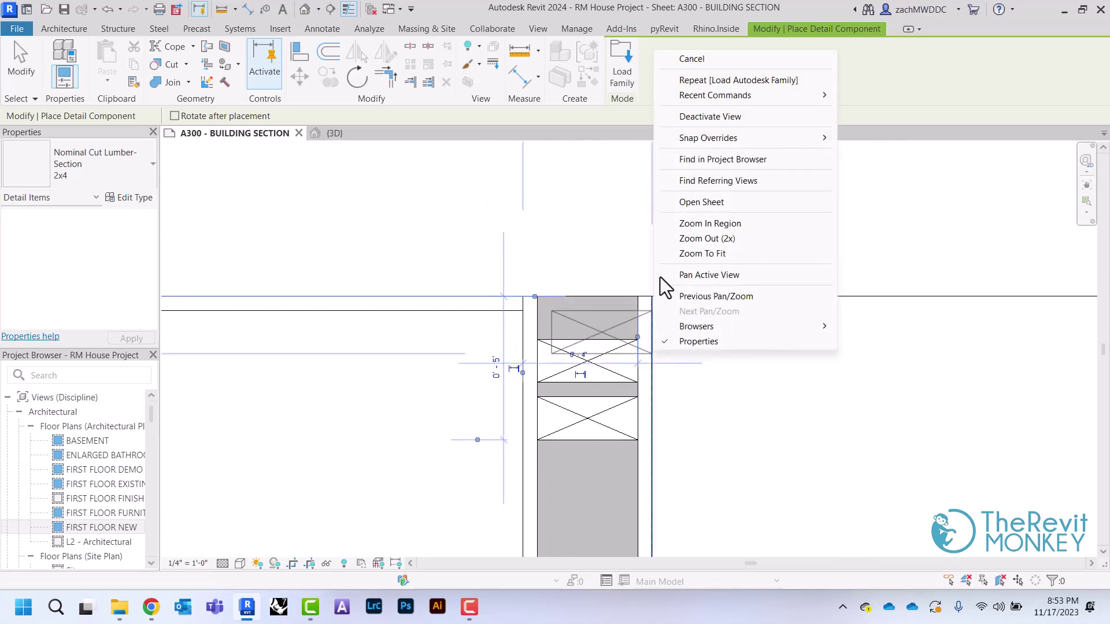
left_click(681, 56)
right_click(605, 215)
left_click(627, 230)
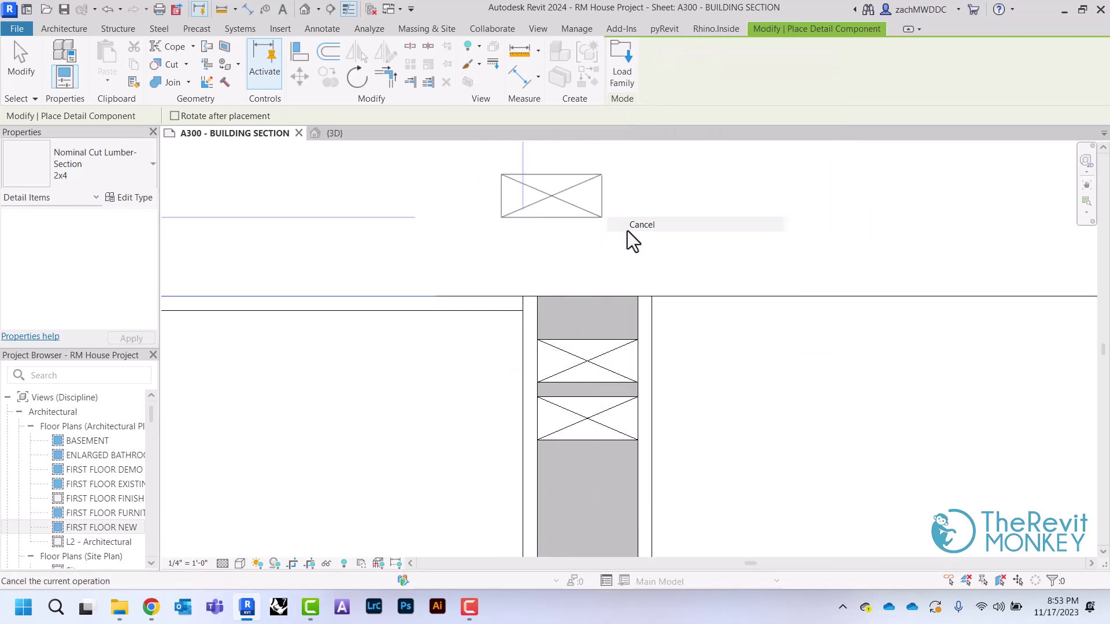
Move the upper 2x4 up so its top edge meets the top of the wall
left_click(598, 348)
left_click(299, 77)
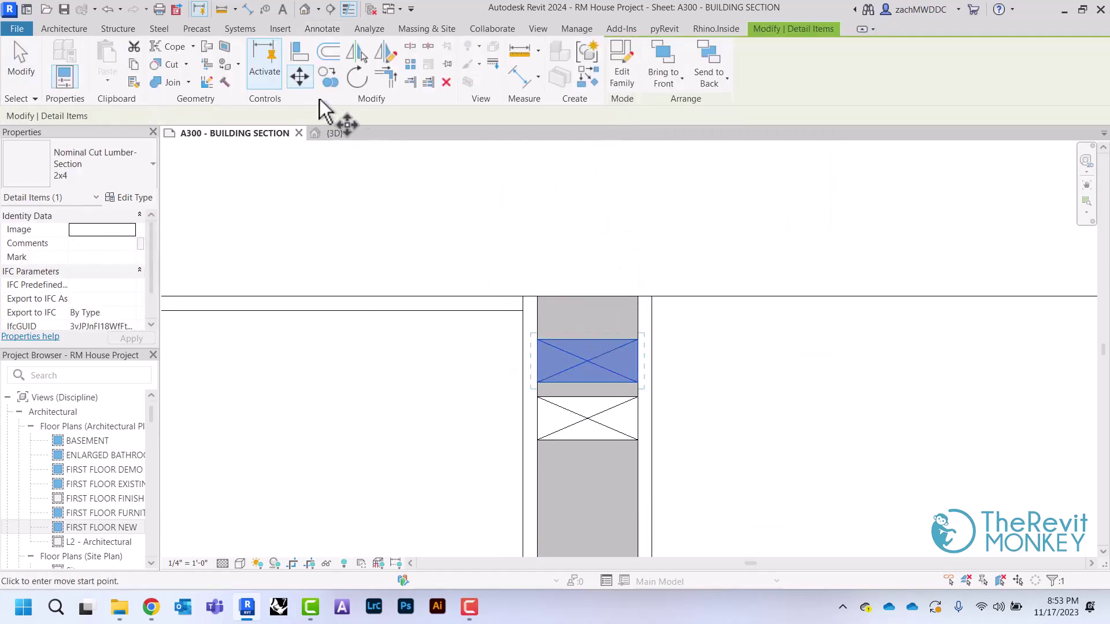
left_click(639, 340)
left_click(639, 297)
left_click(681, 348)
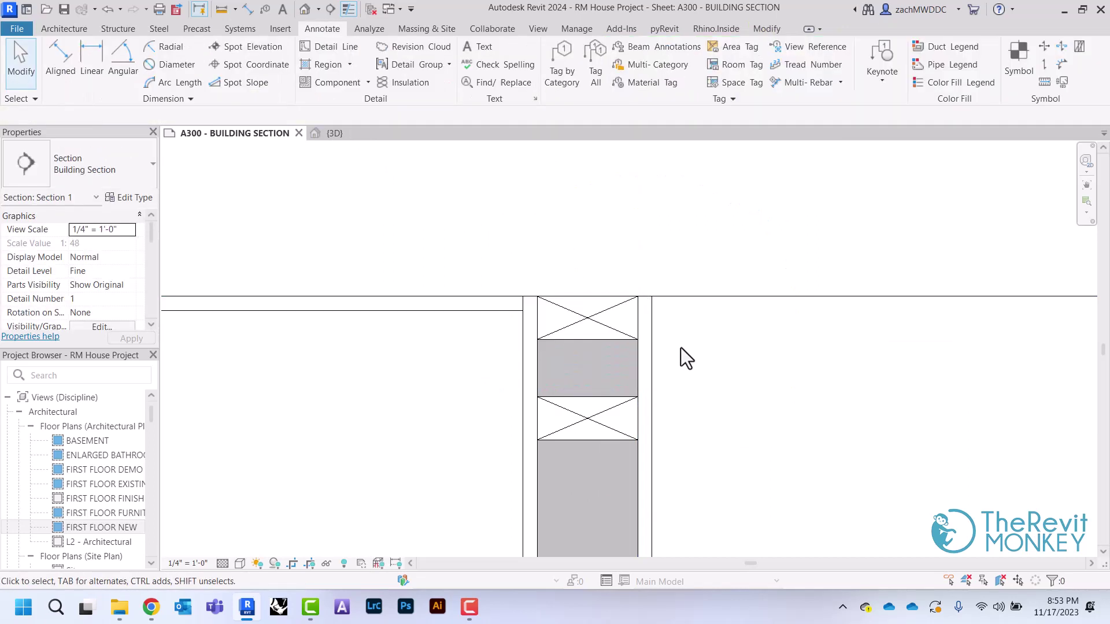
Move the lower 2x4 up against the underside of the top one to form a double top plate
left_click(614, 410)
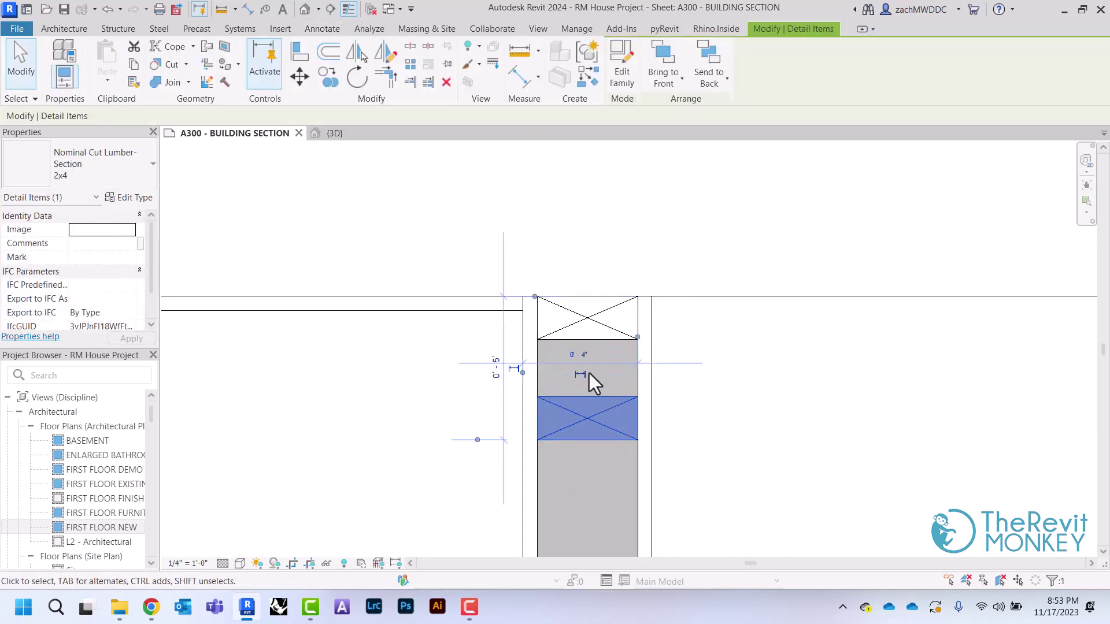
left_click(299, 77)
left_click(638, 397)
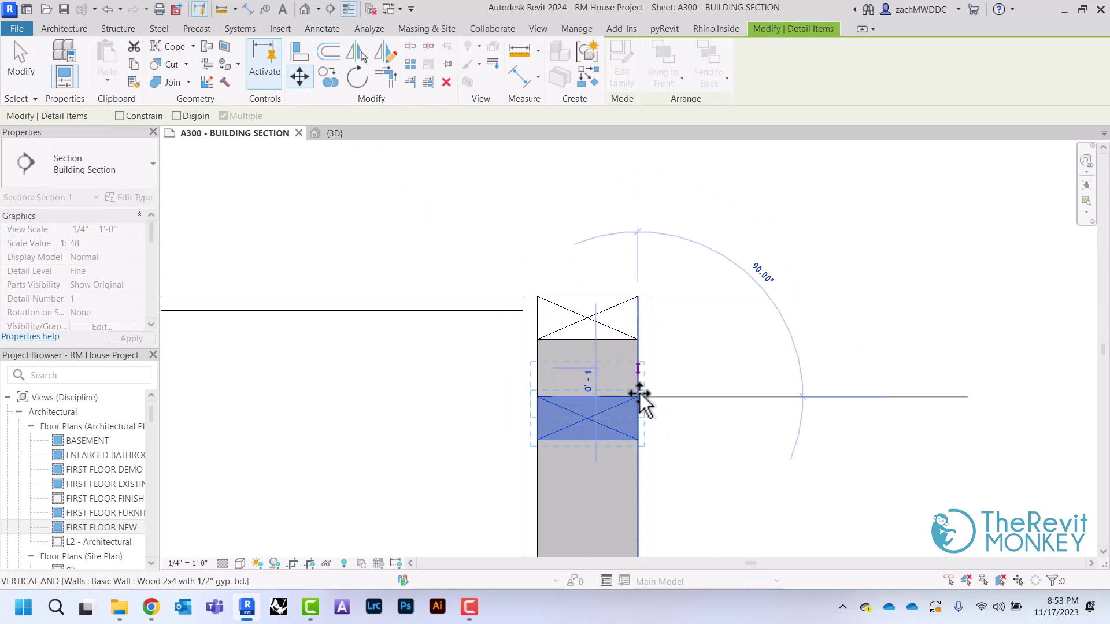
left_click(638, 340)
left_click(695, 329)
Copy the two stacked 2x4 top plates from the wall beside the kitchen cabinets to the top of the neighbouring cut wall
scroll(695, 329, "down", 5)
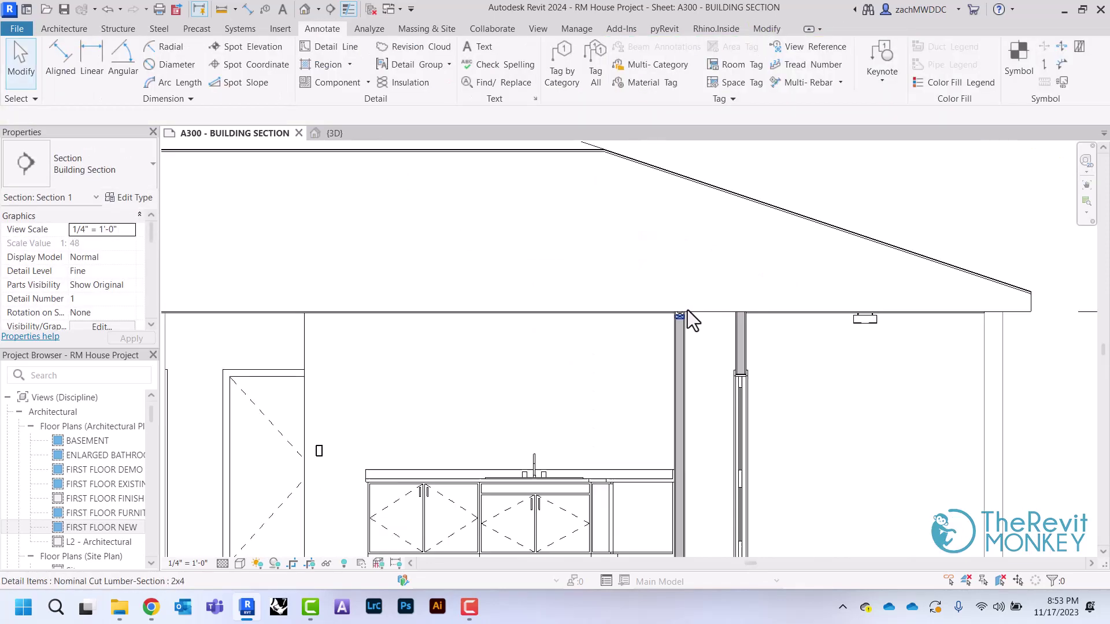
scroll(692, 320, "up", 3)
scroll(688, 310, "up", 3)
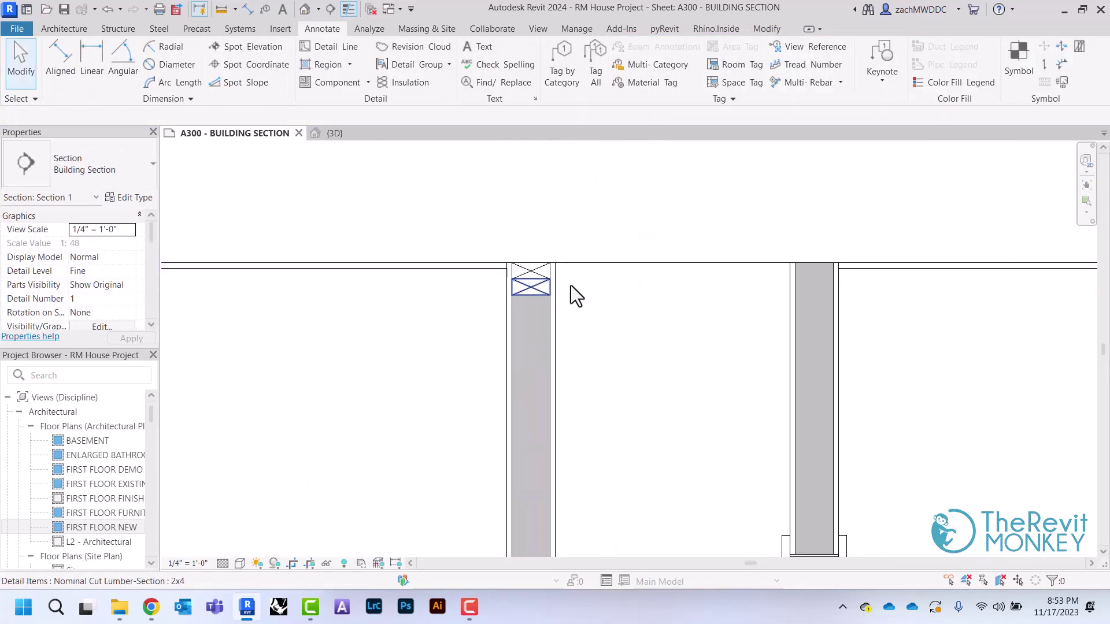
left_click(531, 287)
left_click(530, 267, "ctrl")
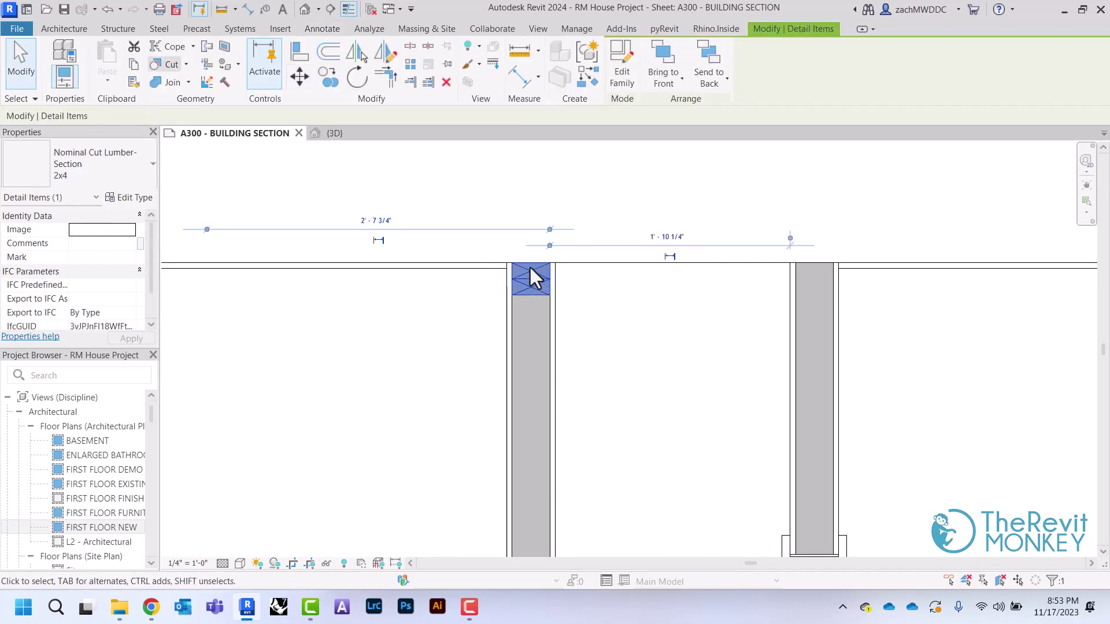
left_click(327, 76)
left_click(550, 263)
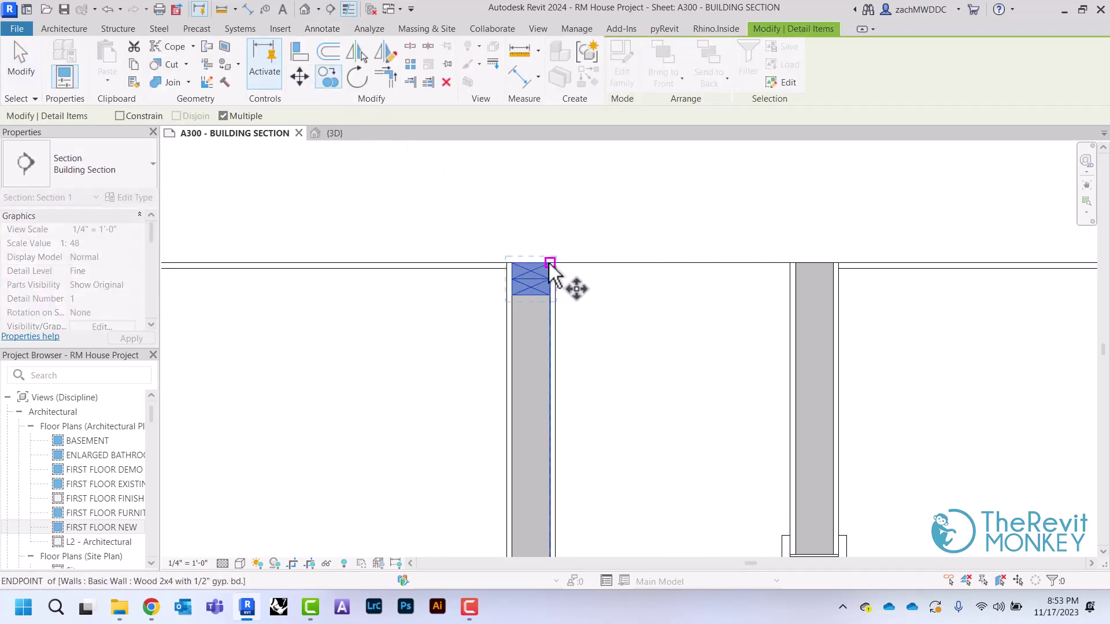
left_click(835, 266)
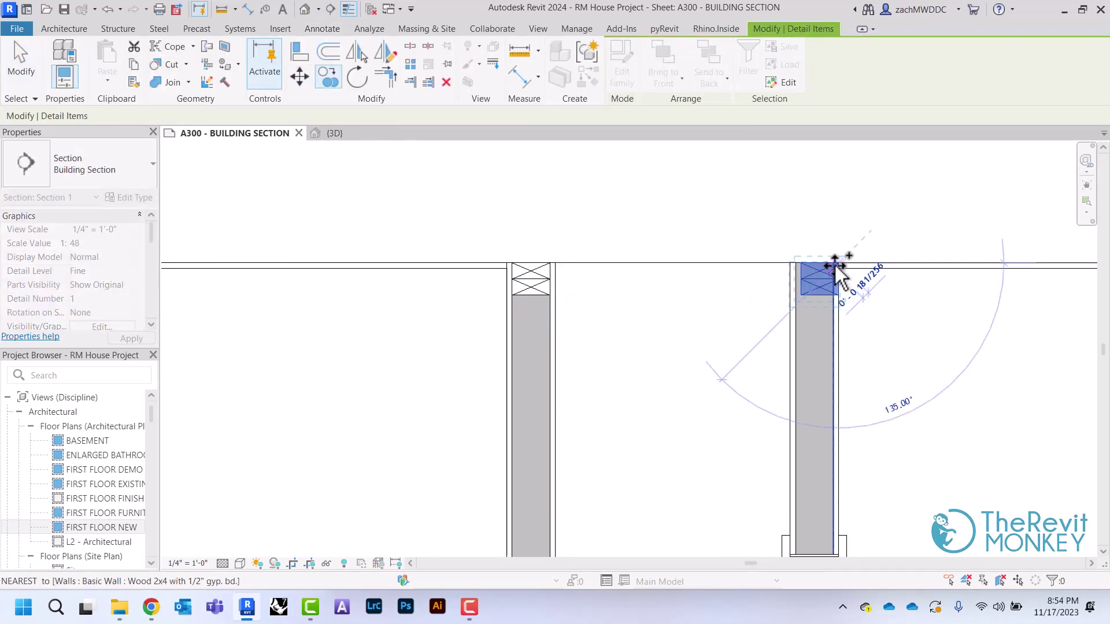
key("Escape")
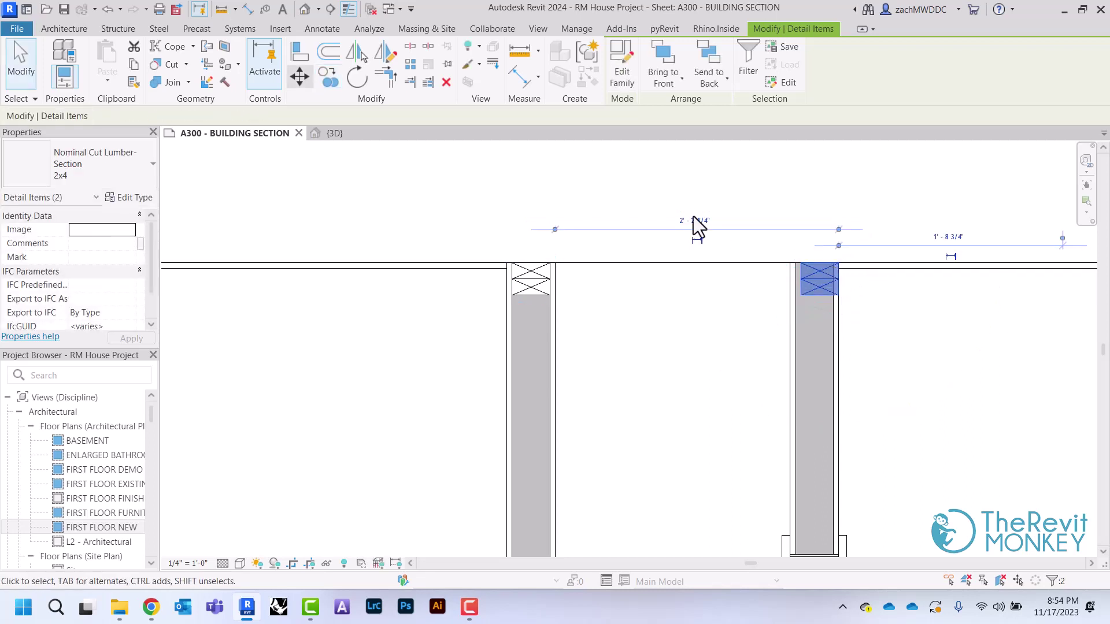
Move the copied pair of 2x4 plates sideways so they sit exactly within the second wall's core
left_click(299, 77)
scroll(816, 256, "up", 3)
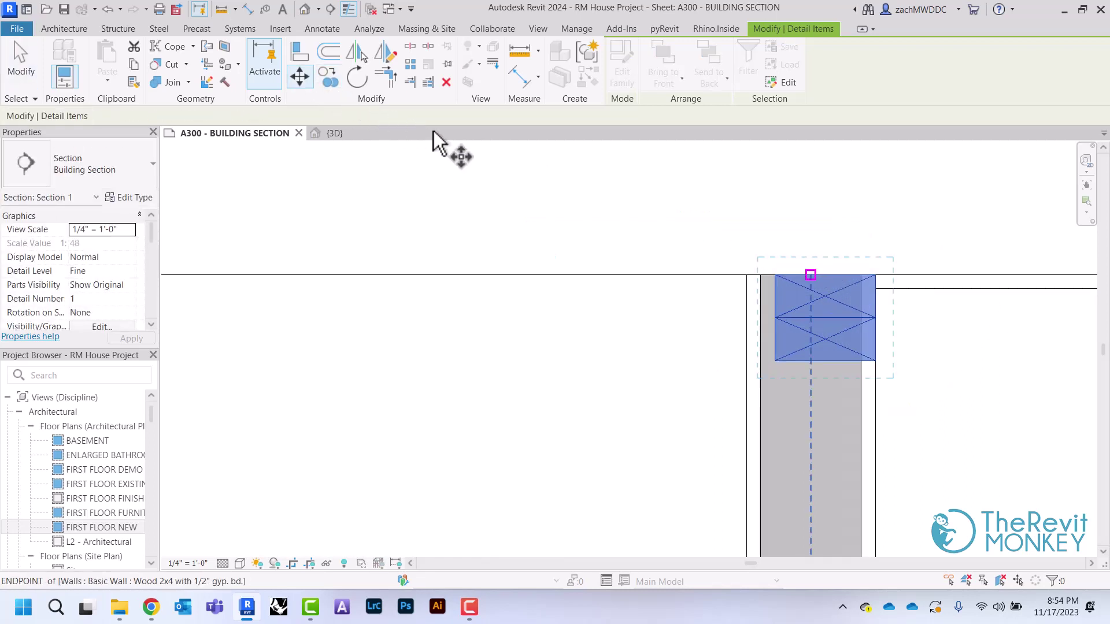
left_click(776, 276)
left_click(762, 276)
left_click(581, 331)
scroll(581, 331, "down", 4)
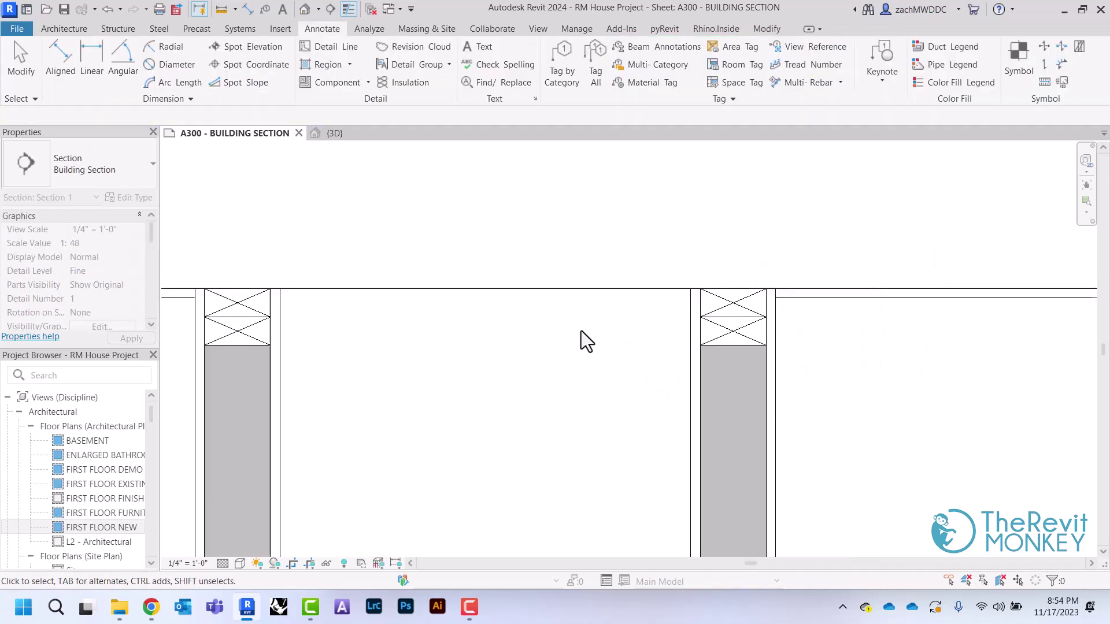
Change the Phase Created property of the 12" floor at level L1
scroll(581, 331, "down", 4)
middle_click_drag(582, 339, 765, 364)
left_click(781, 368)
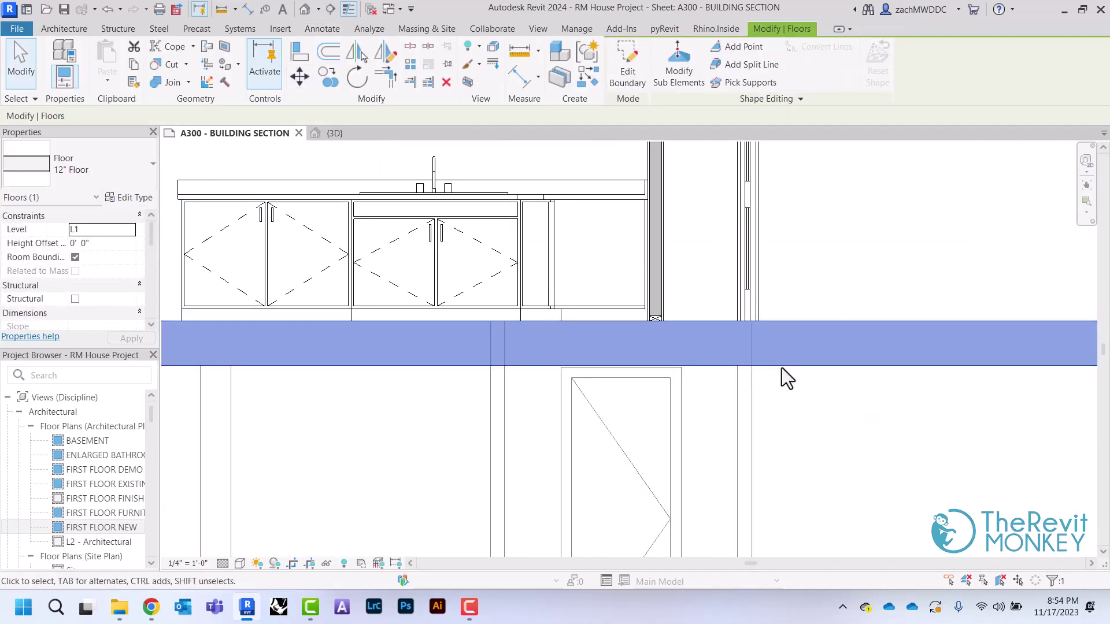
scroll(77, 272, "down", 4)
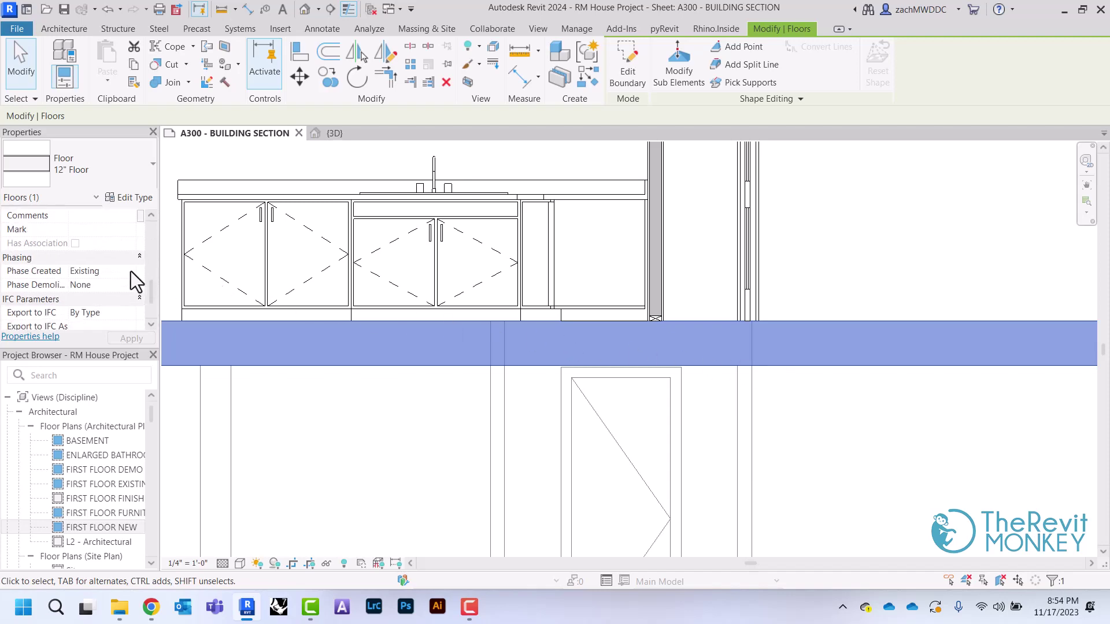
left_click(130, 272)
left_click(126, 297)
left_click(431, 460)
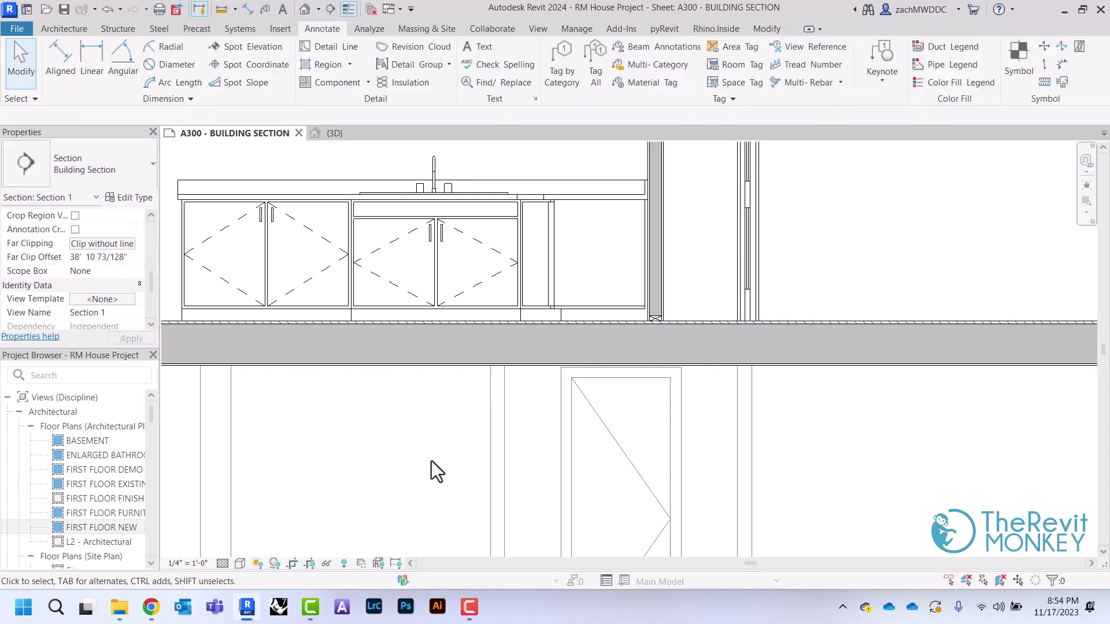
Place a Nominal Cut Lumber-Section 2x12 detail component upright in the floor's core near the exterior wall beside the earth fill
middle_click_drag(431, 460, 746, 422)
scroll(747, 421, "down", 2)
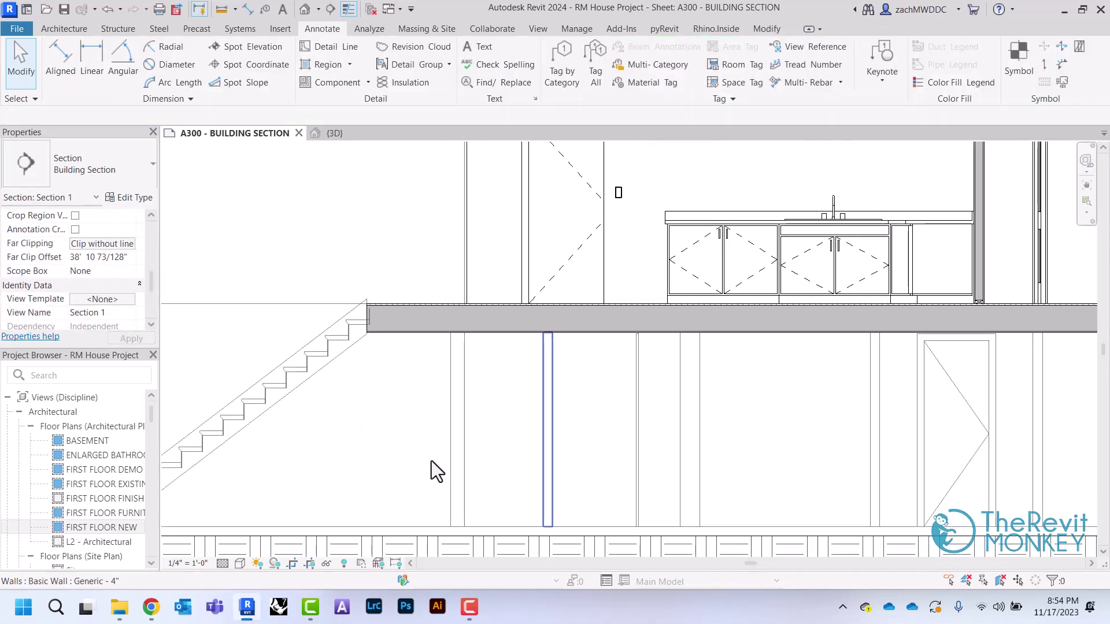
mouse_move(815, 475)
middle_mouse_down()
mouse_move(448, 459)
mouse_move(366, 443)
middle_mouse_up()
scroll(758, 326, "up", 1)
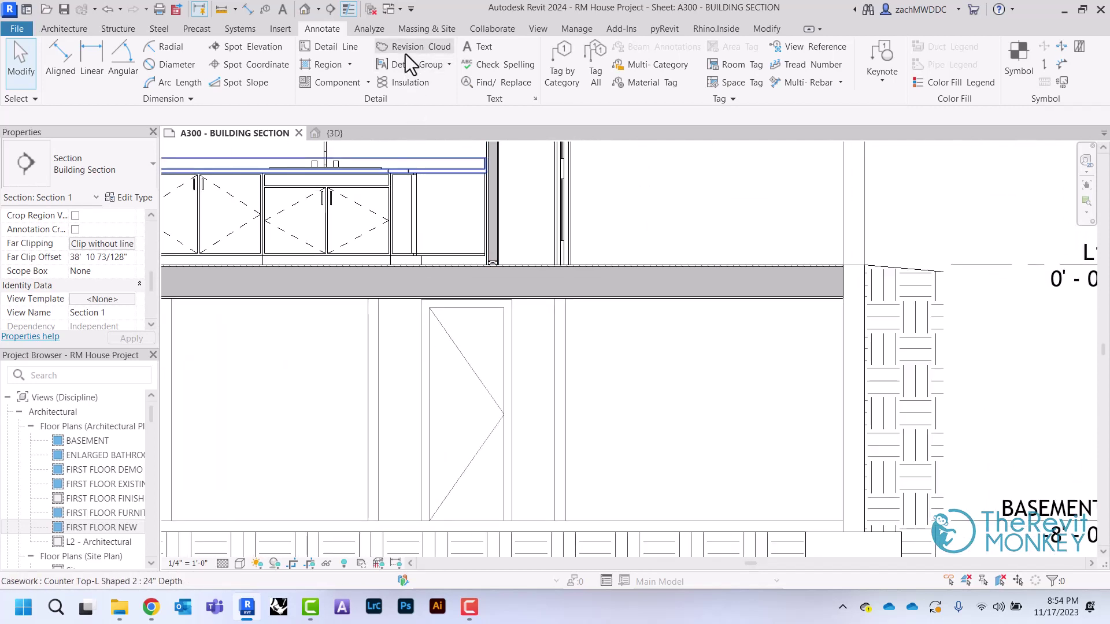
left_click(336, 78)
left_click(78, 174)
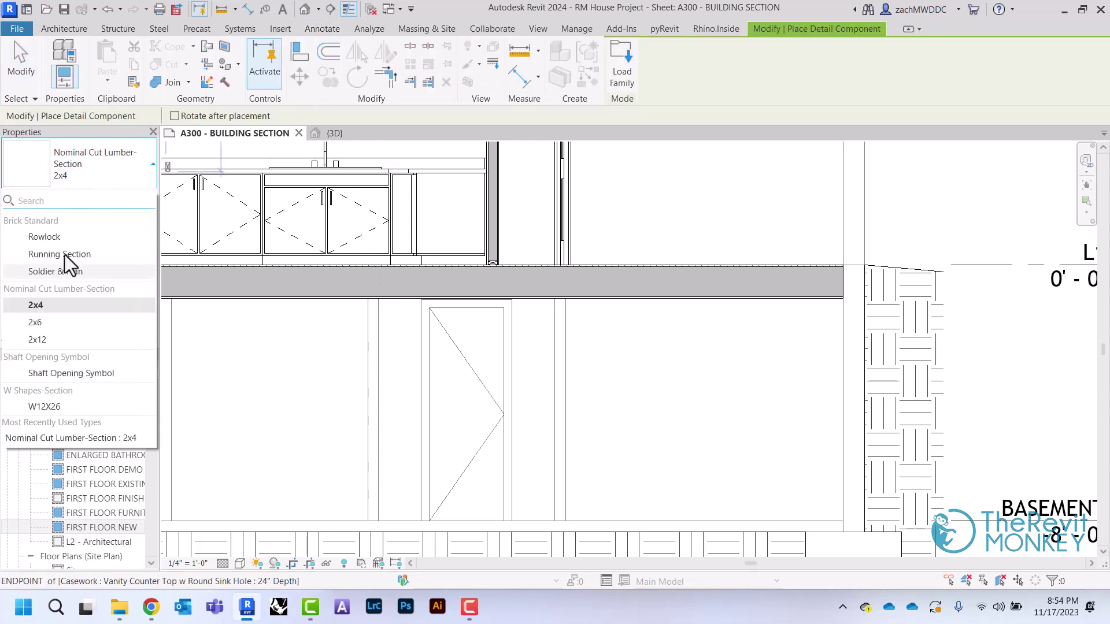
left_click(49, 341)
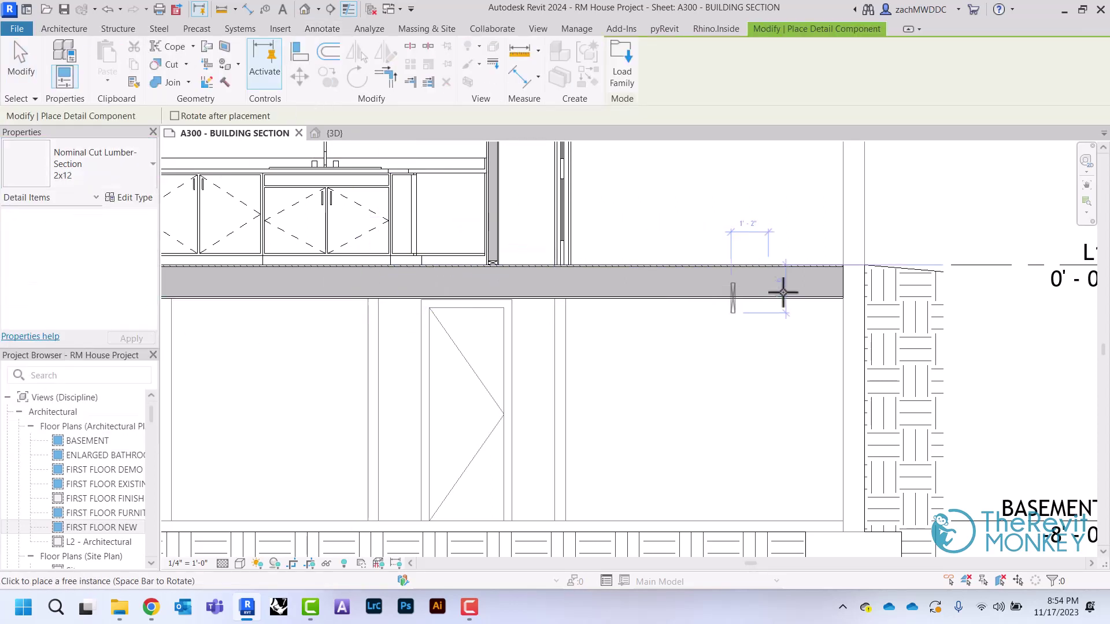
scroll(780, 292, "up", 6)
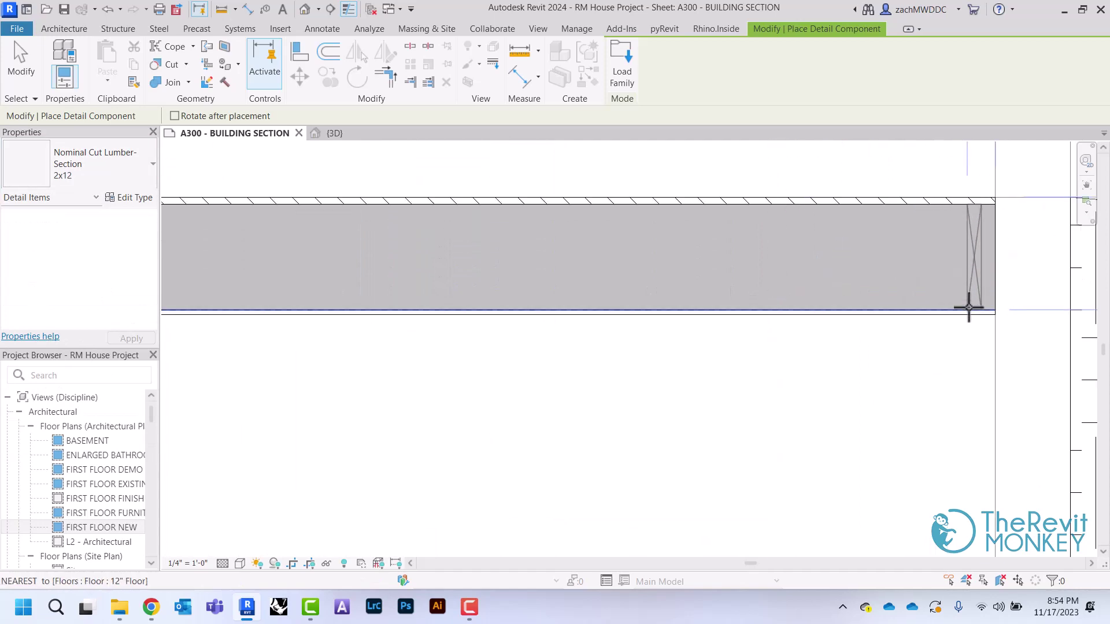
left_click(969, 308)
right_click(851, 296)
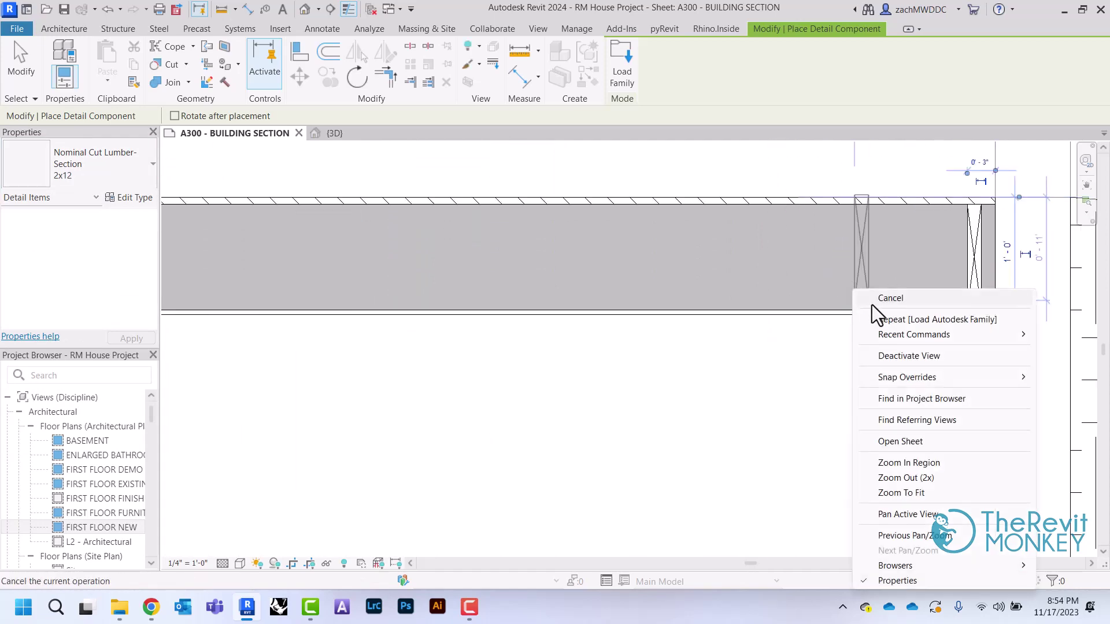
key("Escape")
right_click(892, 252)
left_click(918, 259)
right_click(914, 252)
left_click(934, 263)
Move the 2x12 by 1 1/2" so it sits flush with the end of the floor at the exterior wall
middle_click_drag(933, 265, 572, 292)
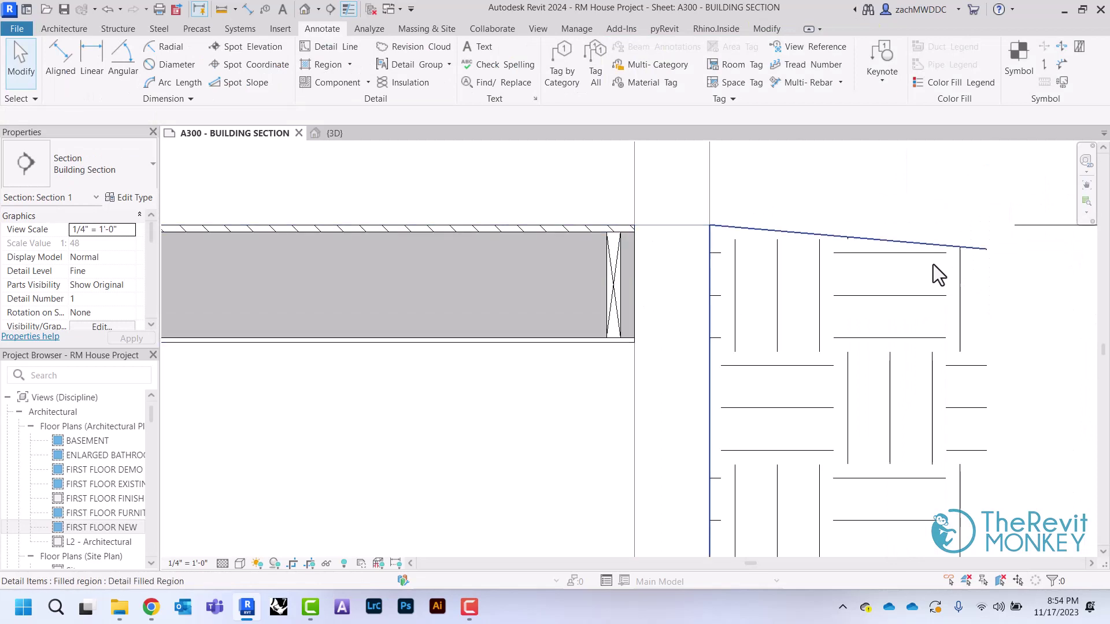
left_click(617, 272)
left_click(300, 77)
scroll(576, 242, "up", 2)
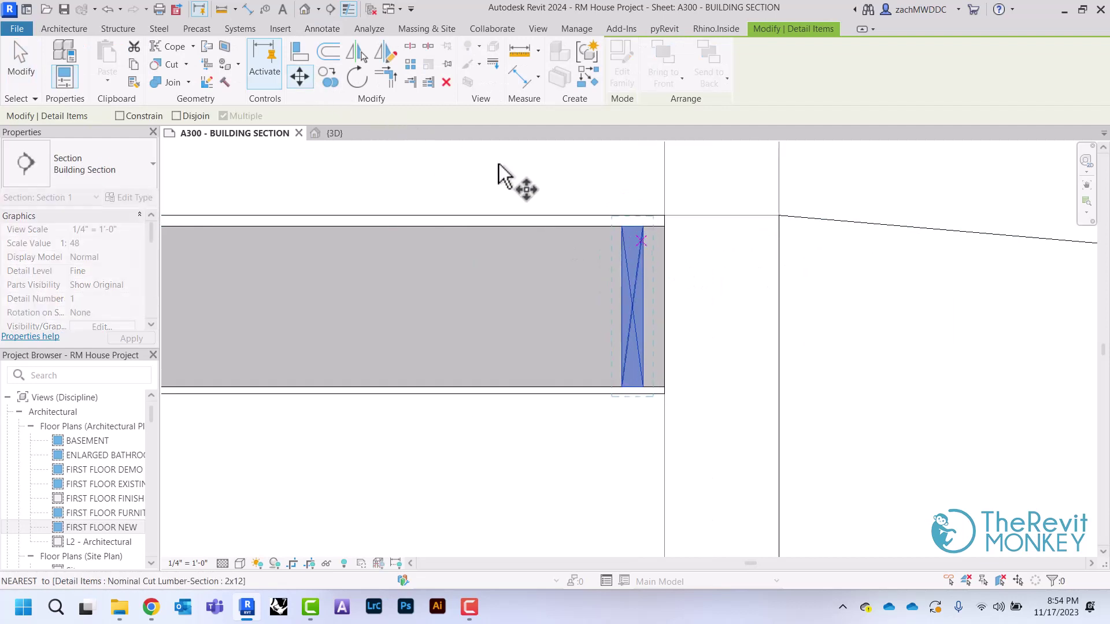
left_click(644, 228)
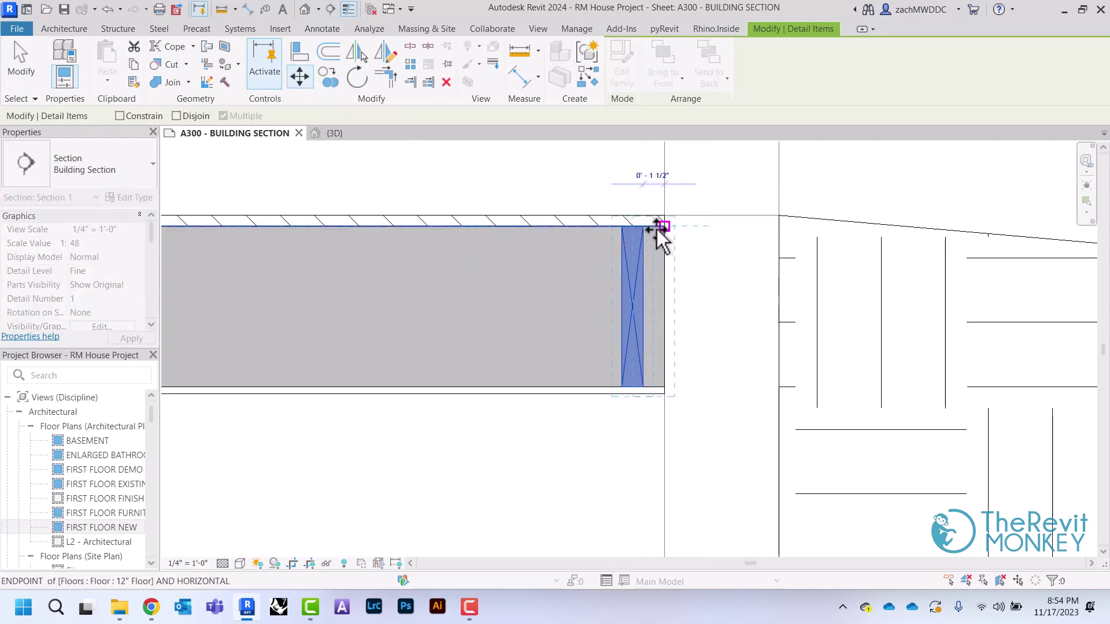
left_click(663, 227)
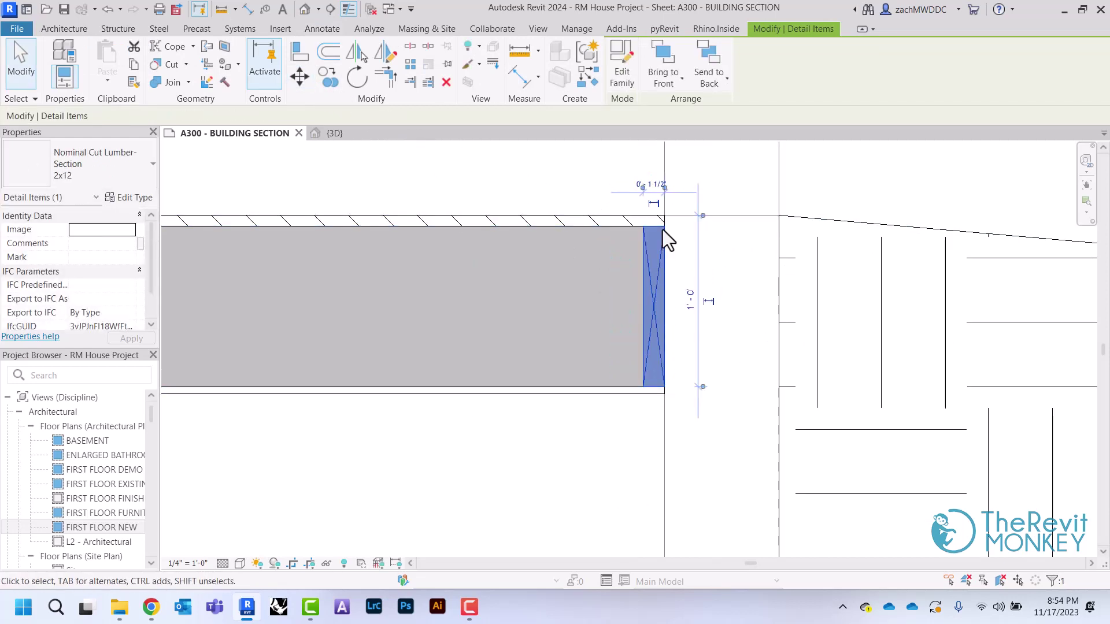
Array the 2x12 joist linearly along the floor toward the stairs, spaced to the second member, with a count of 25
left_click(411, 64)
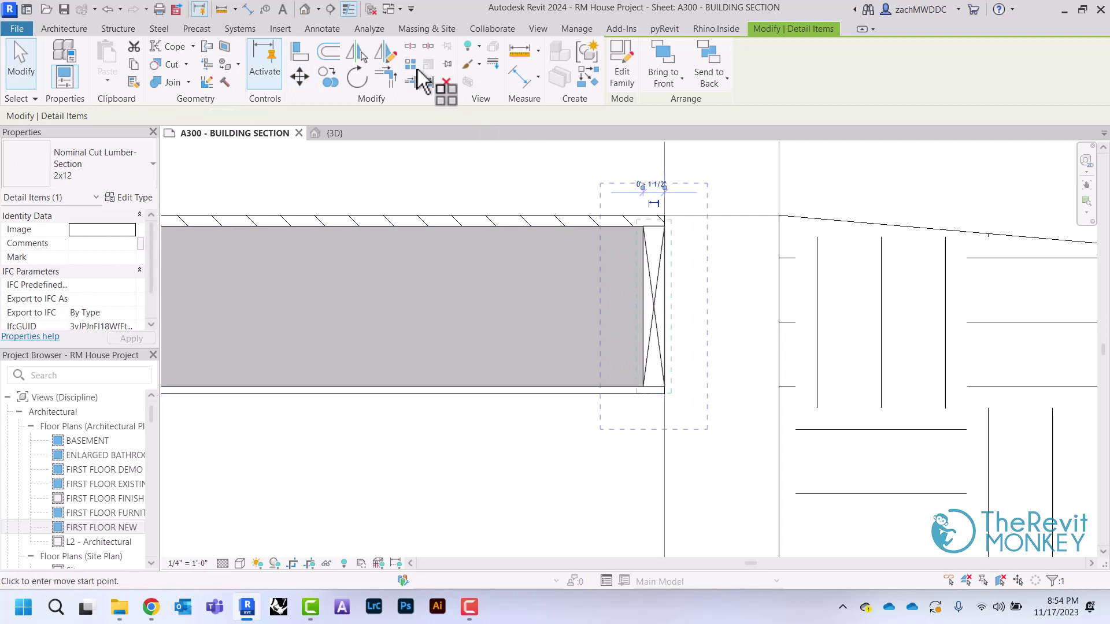
left_click(665, 227)
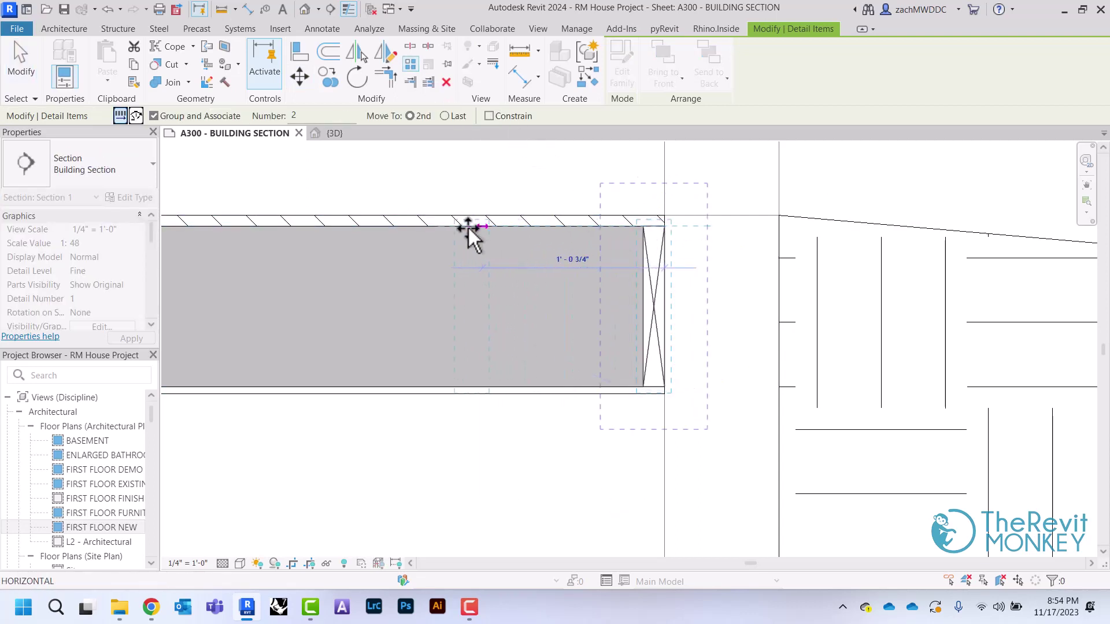
left_click(436, 227)
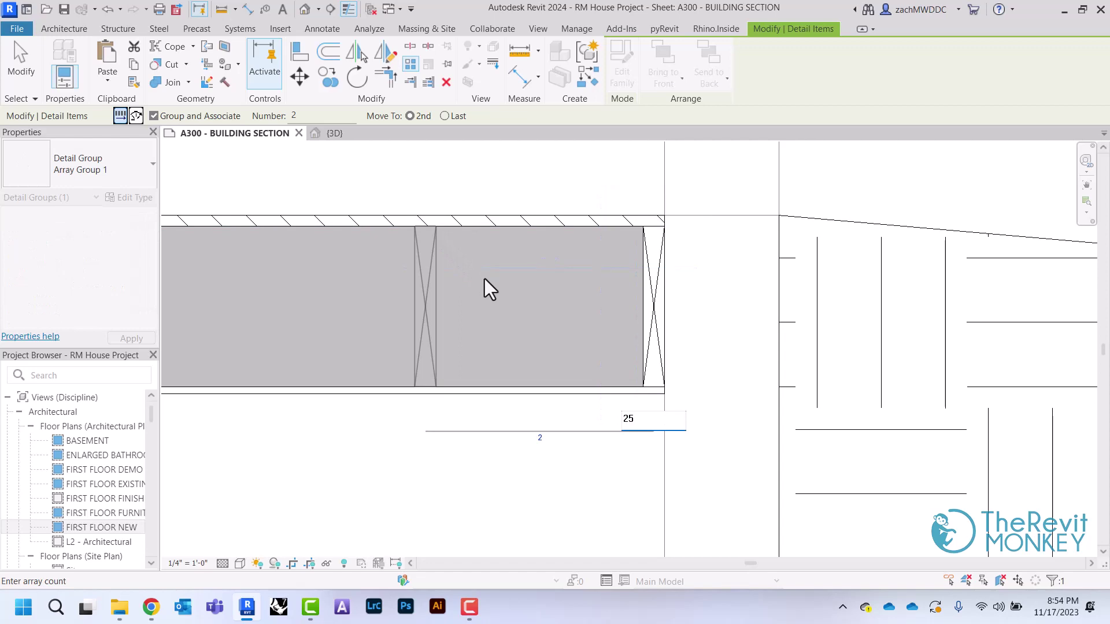
type("25")
key("Return")
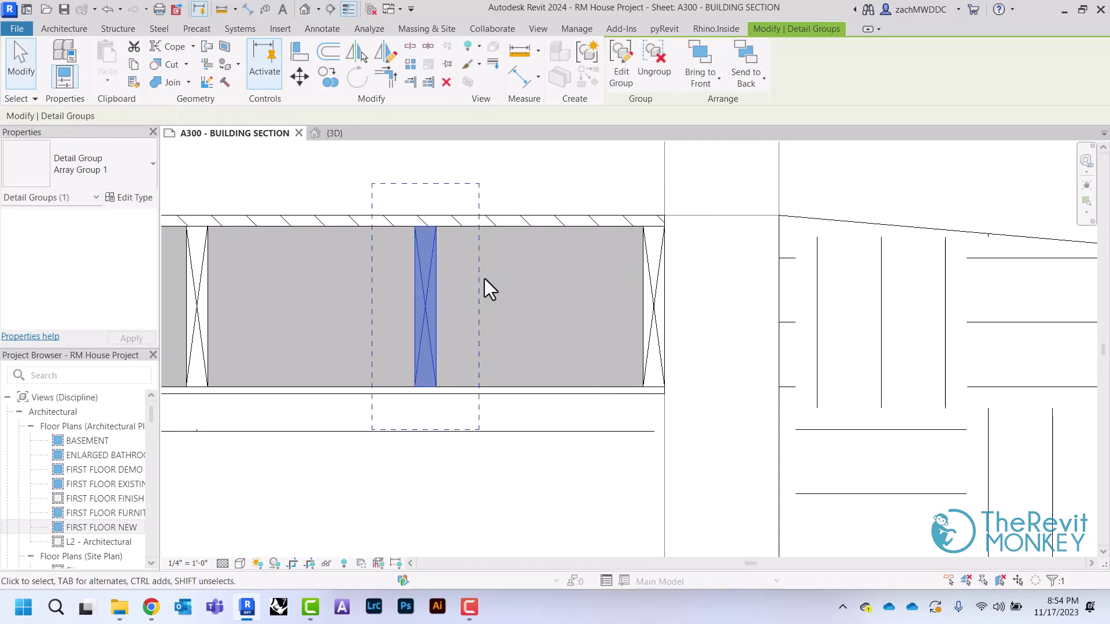
scroll(485, 279, "down", 4)
scroll(485, 278, "down", 6)
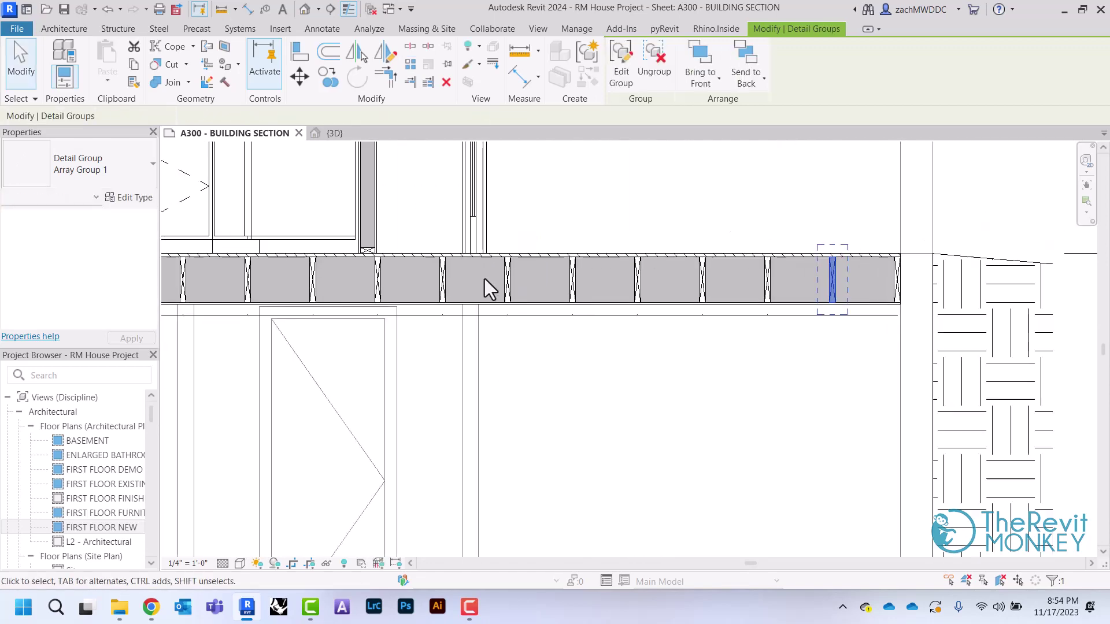
scroll(484, 278, "up", 6)
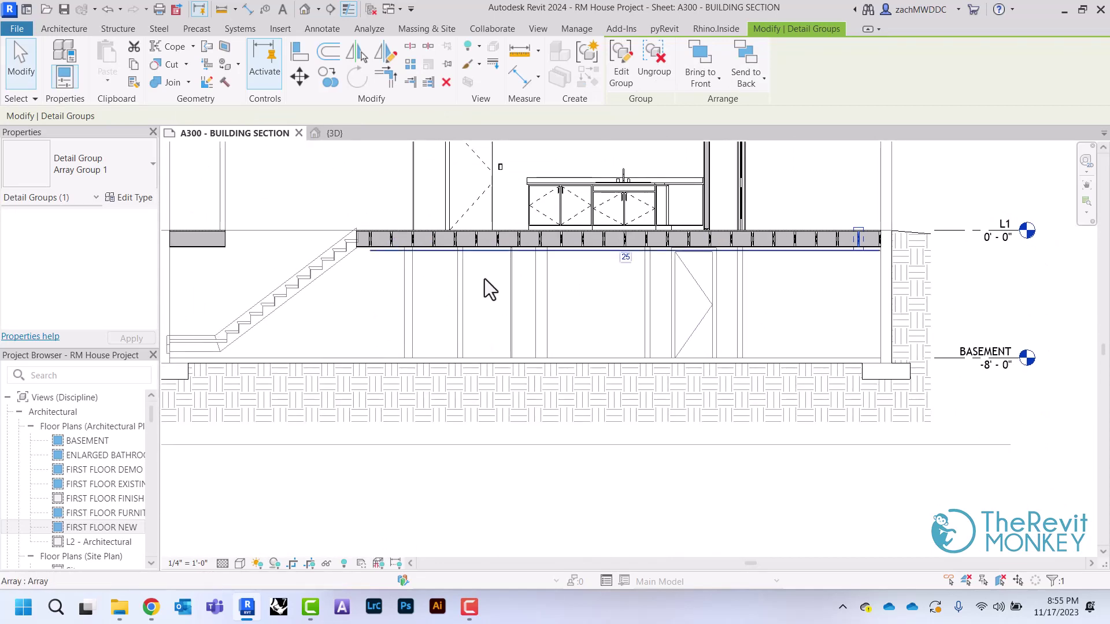
scroll(485, 279, "up", 3)
left_click(392, 236)
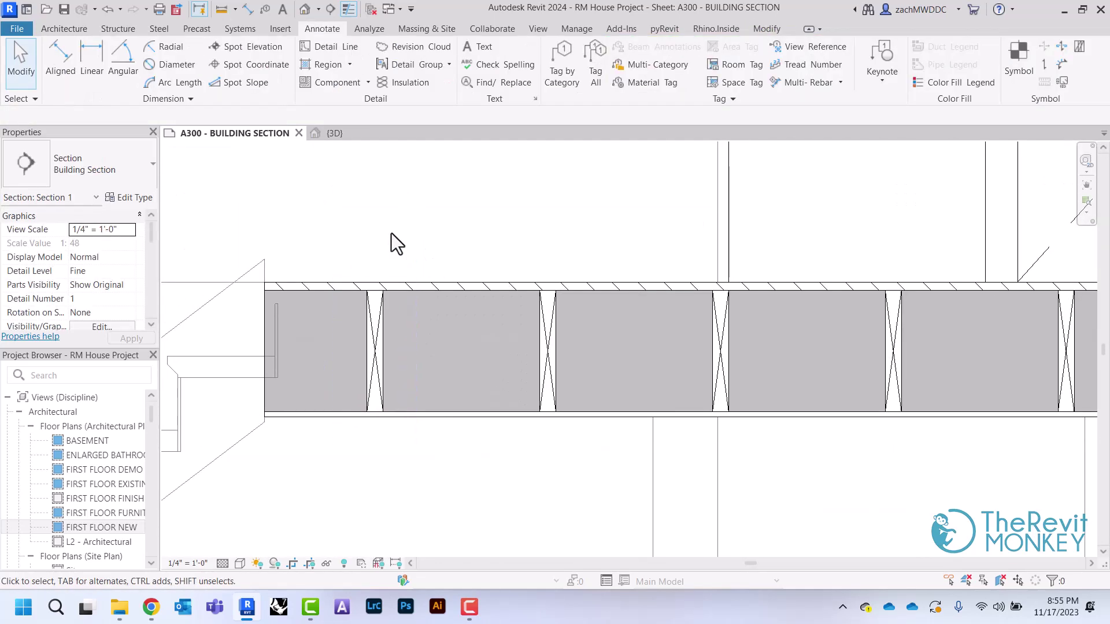
Place one more 2x12 lumber section in the floor core between the last arrayed joist and the stair opening
left_click(328, 84)
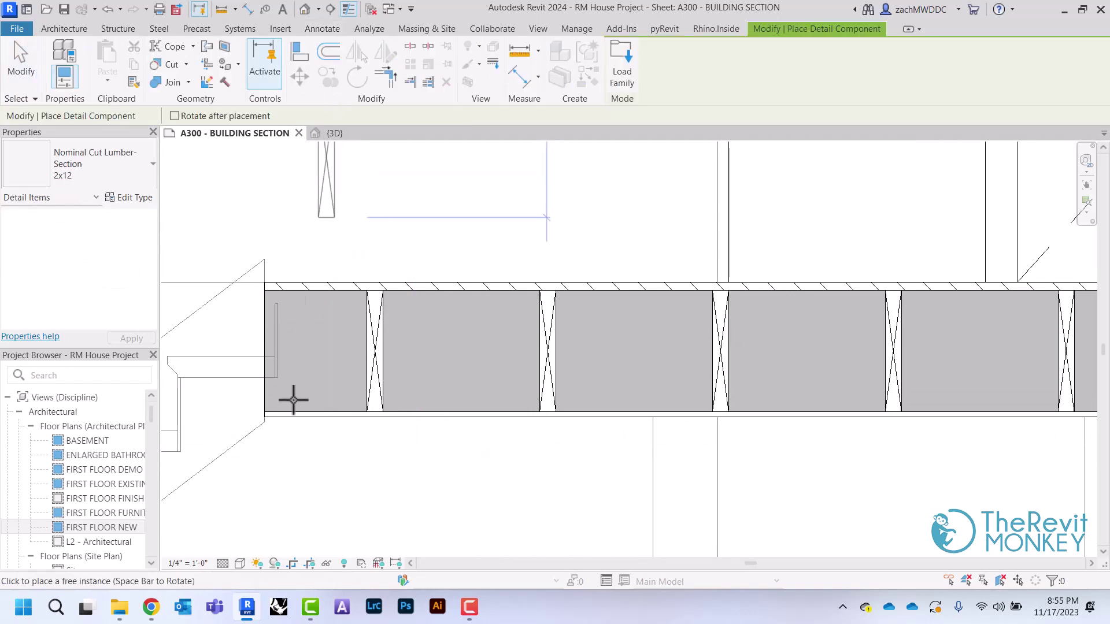
scroll(290, 418, "up", 2)
left_click(279, 411)
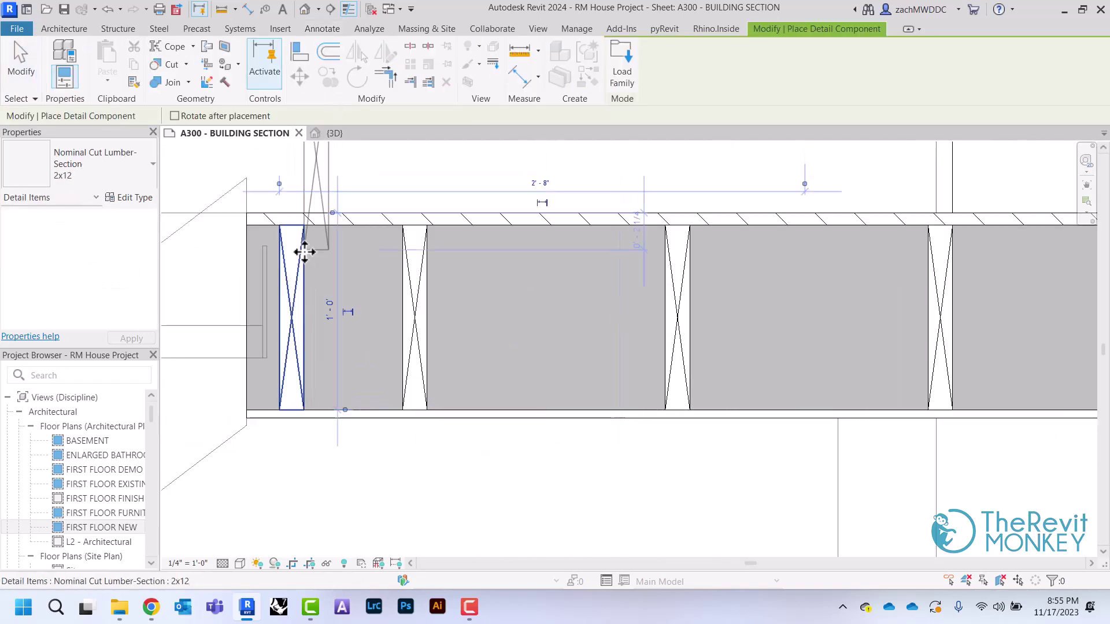
right_click(323, 261)
left_click(336, 269)
Move the added 2x12 slightly toward the stair opening, up against the stair's top riser line
left_click(292, 280)
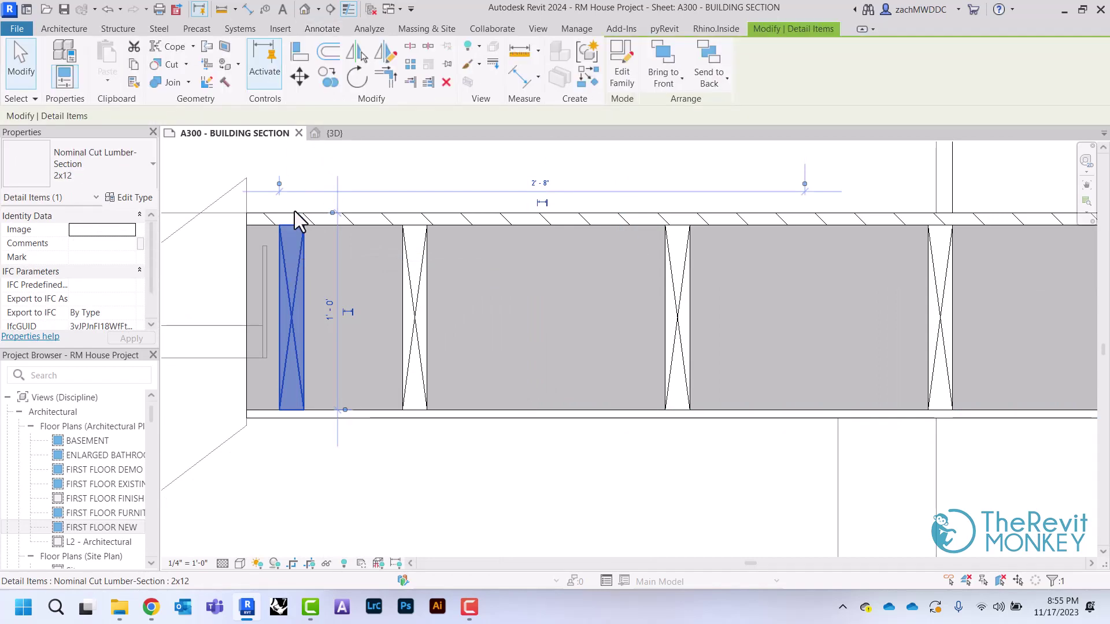
left_click(299, 76)
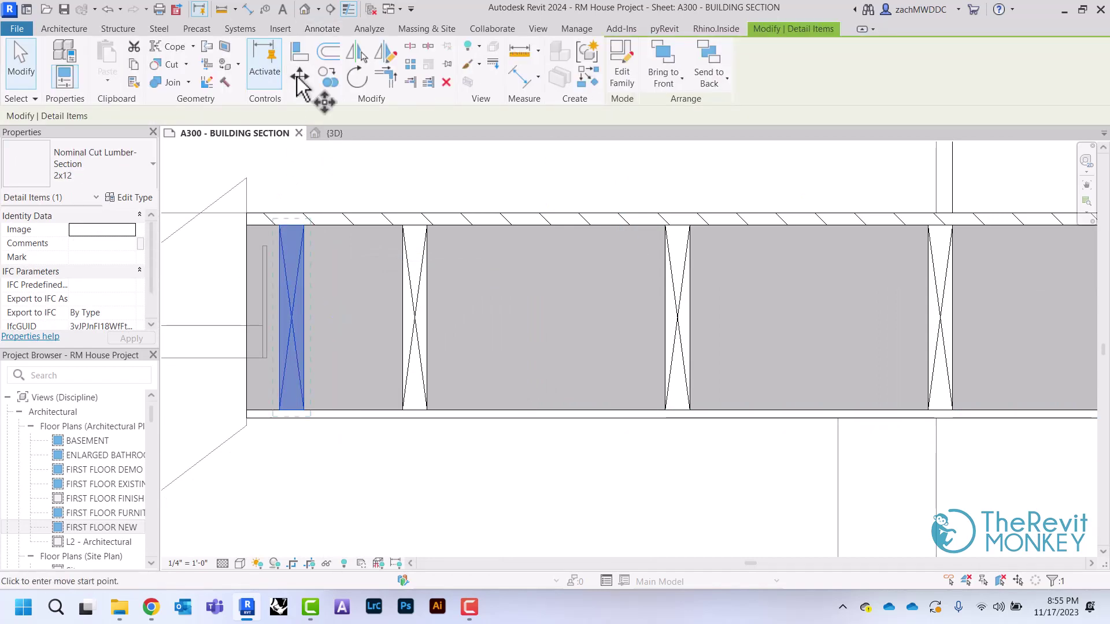
left_click(280, 254)
left_click(293, 255)
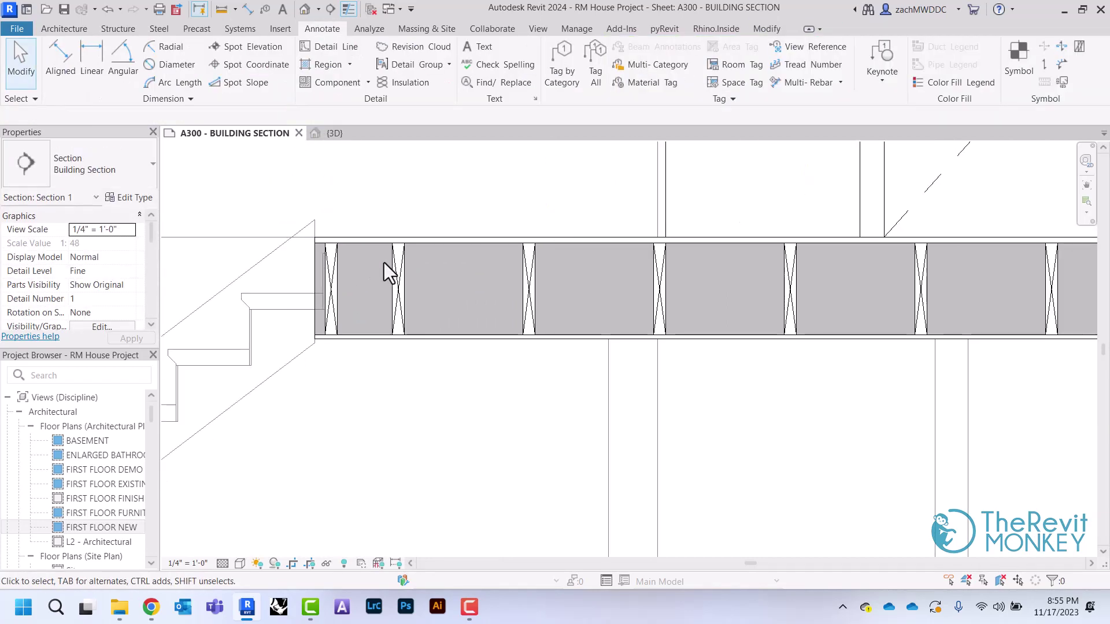
scroll(384, 262, "down", 3)
scroll(384, 263, "down", 5)
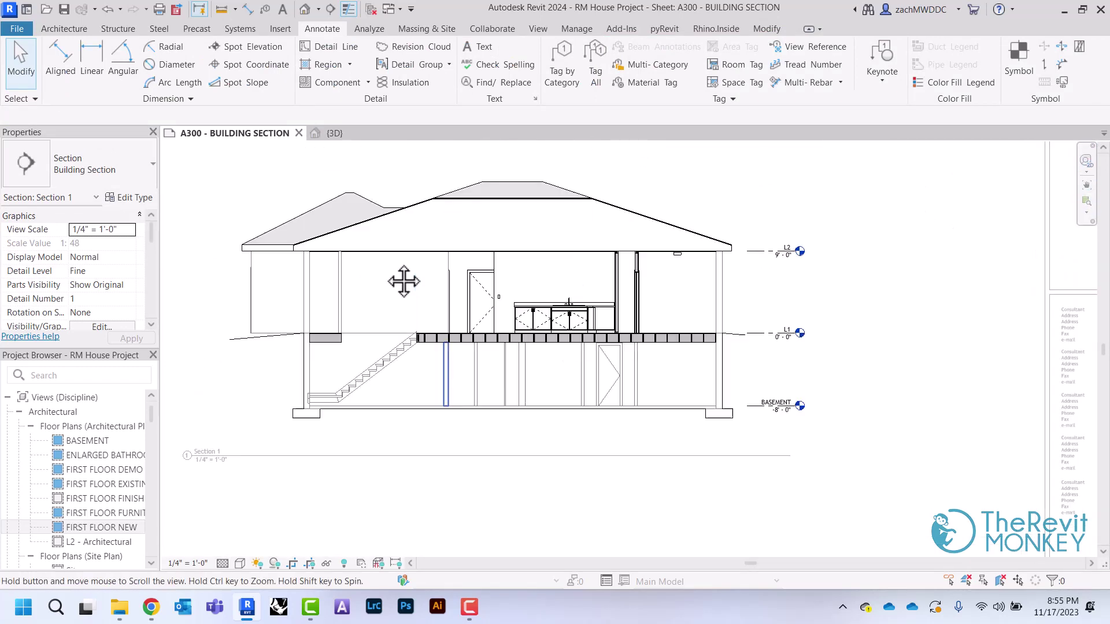
middle_click_drag(383, 263, 429, 264)
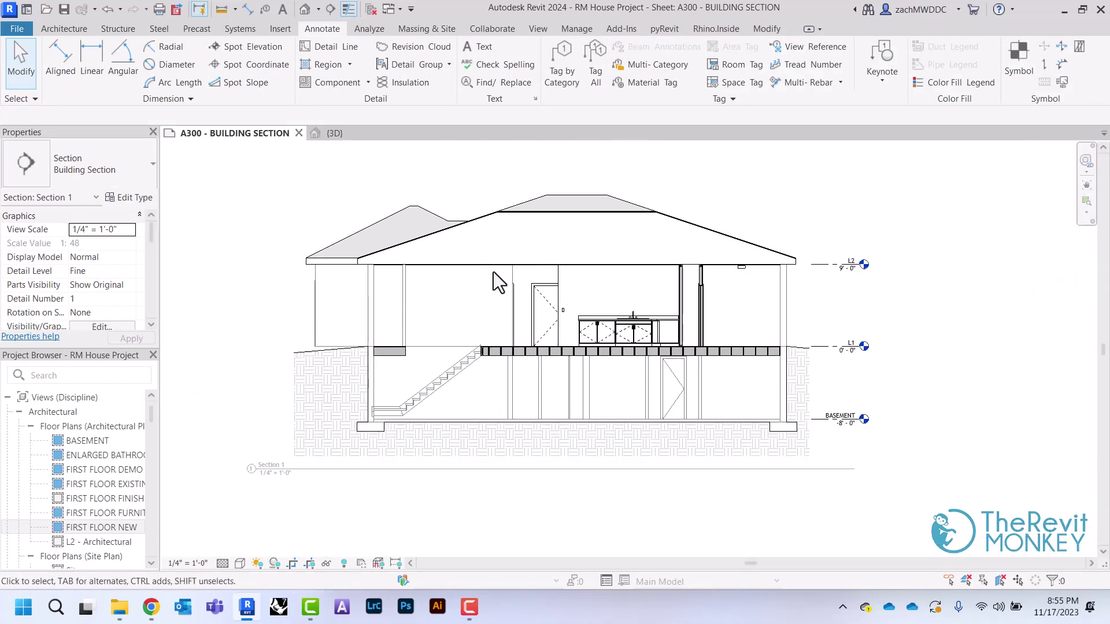
scroll(924, 307, "up", 1)
middle_click_drag(973, 338, 989, 331)
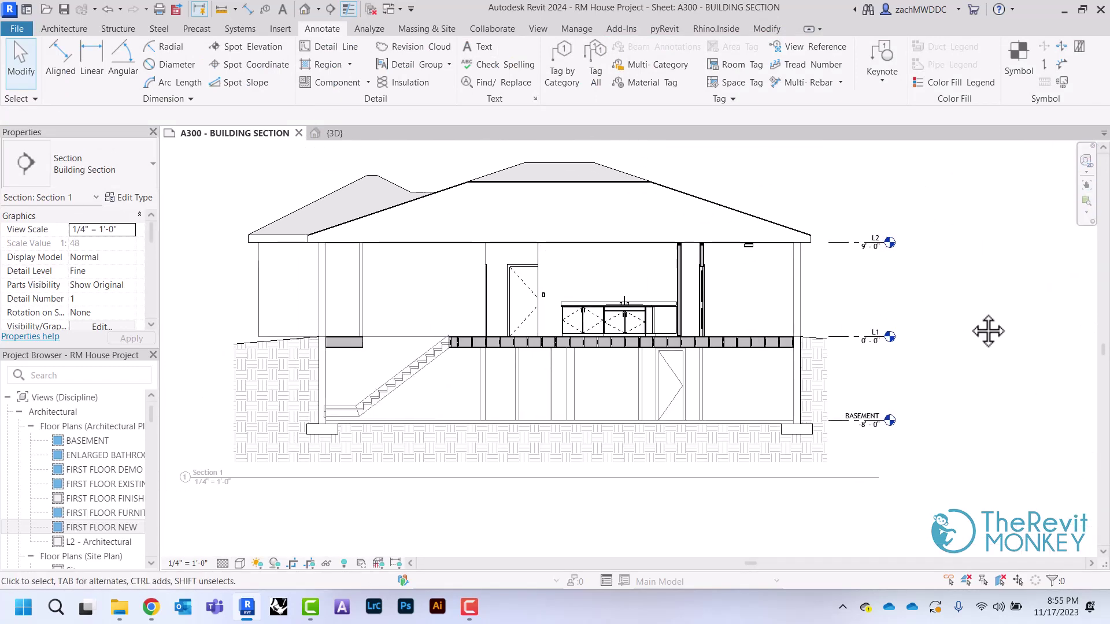